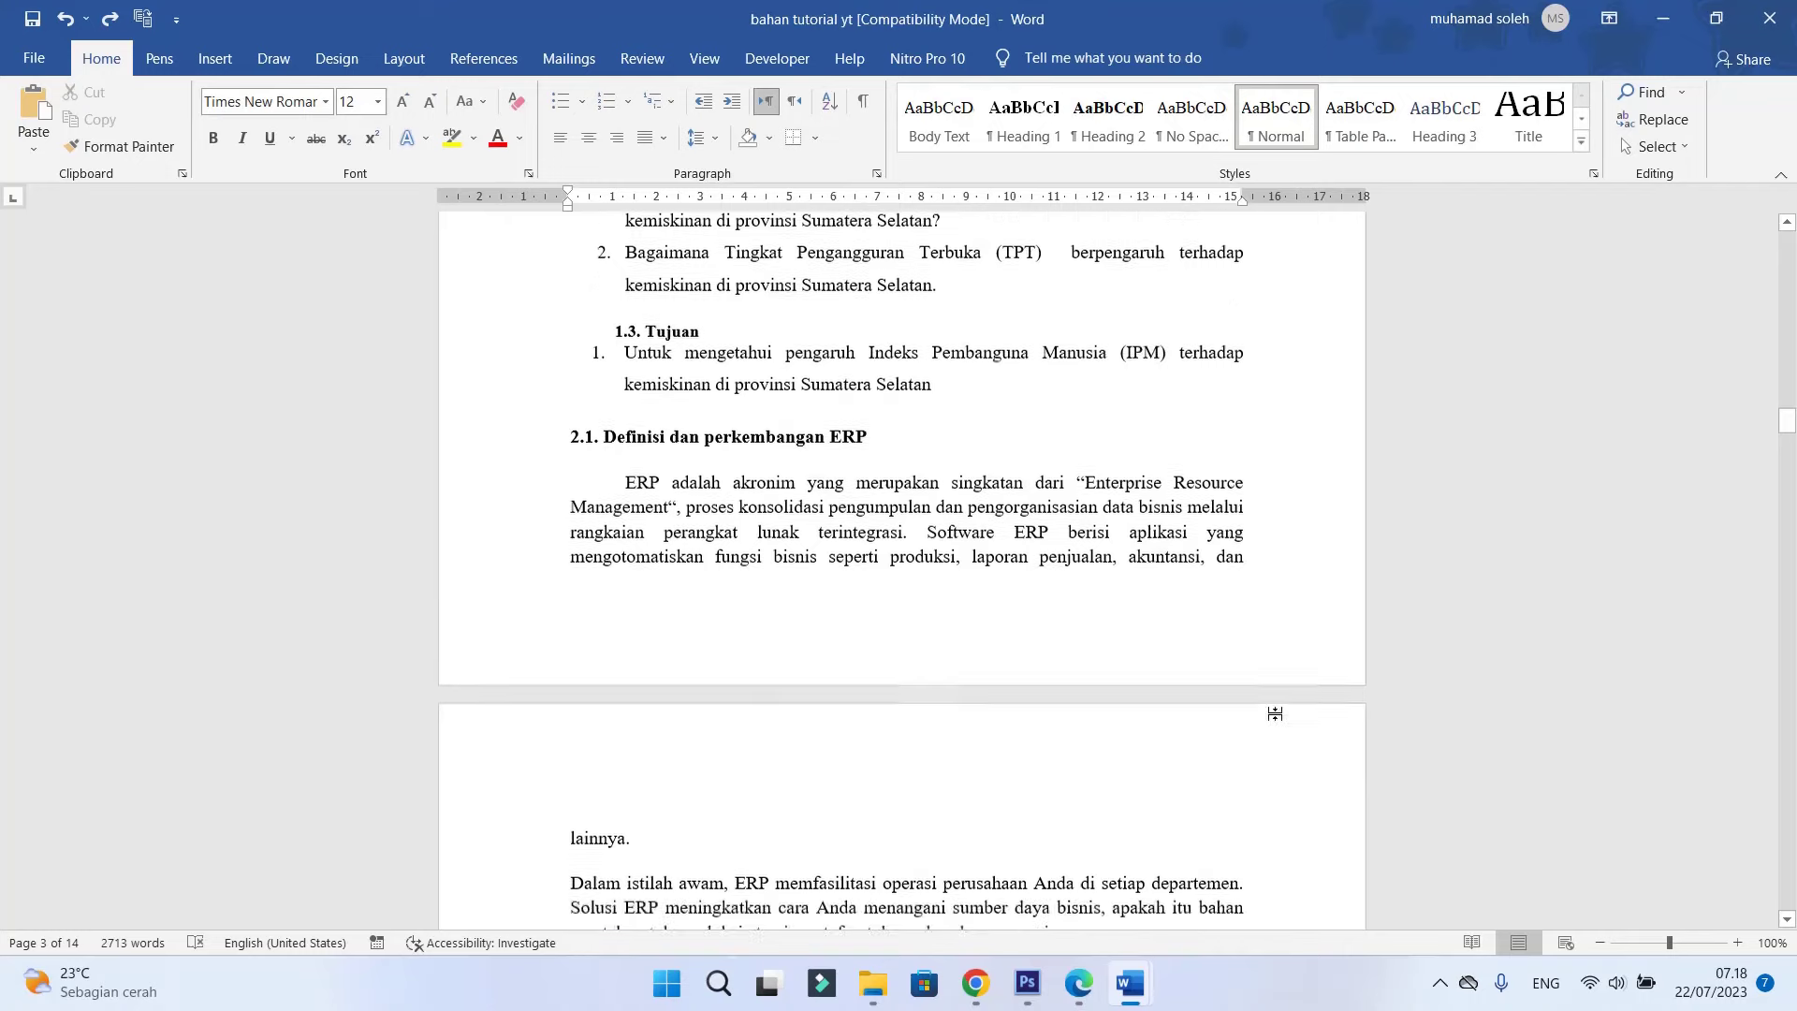
Scroll through the document to inspect the blank gaps between pages
{"action": "scroll", "coordinate": [1277, 715], "scroll_direction": "down", "scroll_amount": 1}
{"action": "scroll", "coordinate": [1276, 715], "scroll_direction": "down", "scroll_amount": 3}
{"action": "scroll", "coordinate": [1280, 721], "scroll_direction": "down", "scroll_amount": 5}
{"action": "scroll", "coordinate": [1280, 721], "scroll_direction": "down", "scroll_amount": 2}
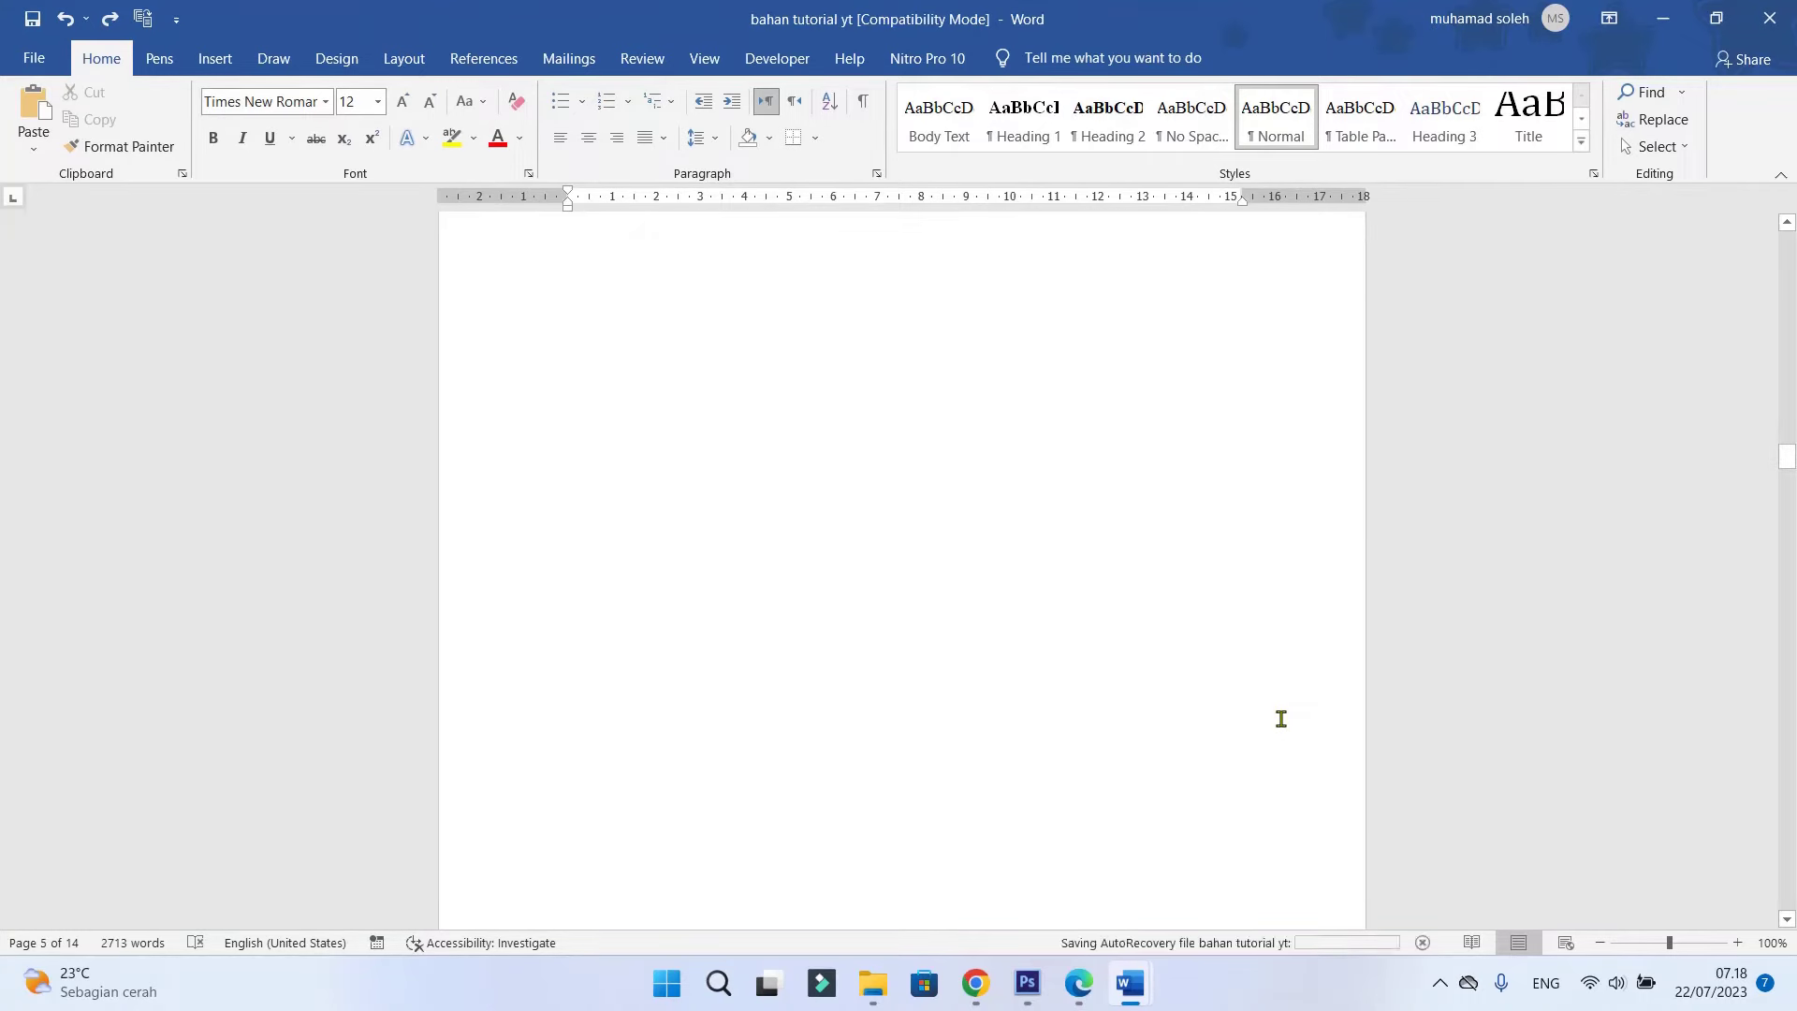
{"action": "scroll", "coordinate": [1280, 717], "scroll_direction": "down", "scroll_amount": 1}
{"action": "scroll", "coordinate": [1282, 717], "scroll_direction": "down", "scroll_amount": 1}
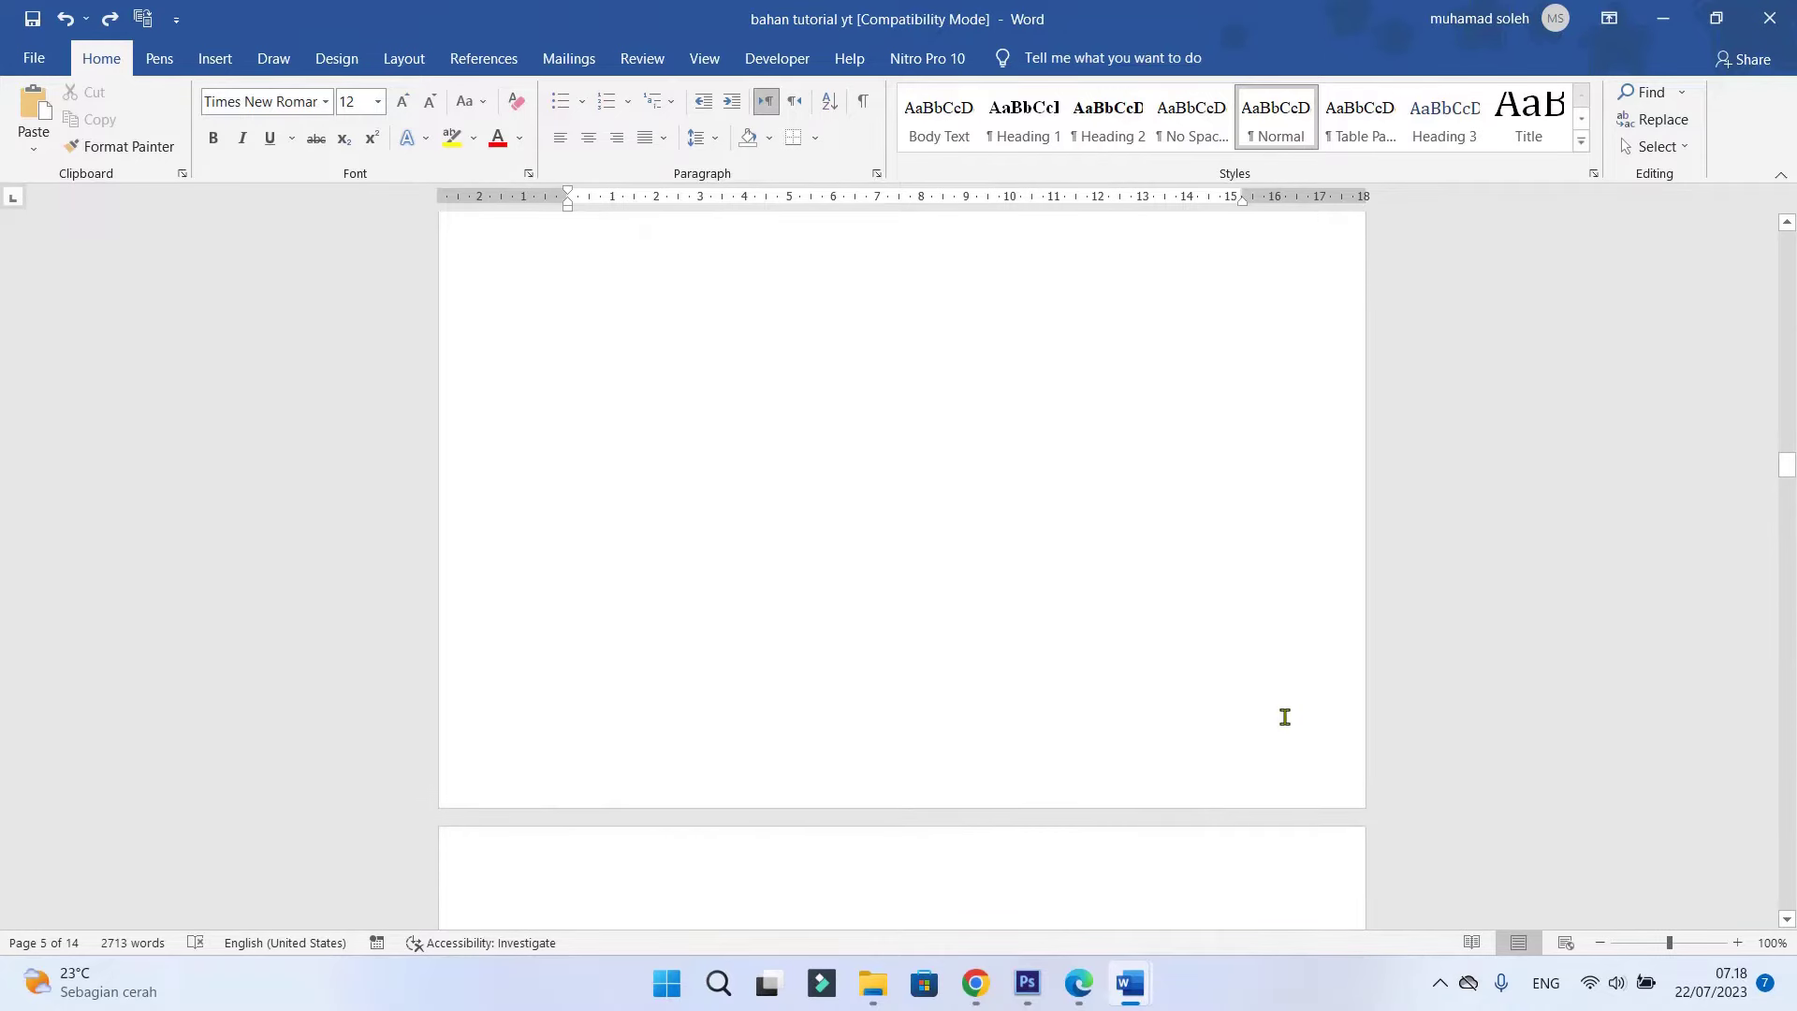
{"action": "scroll", "coordinate": [1284, 715], "scroll_direction": "down", "scroll_amount": 1}
{"action": "scroll", "coordinate": [1284, 716], "scroll_direction": "up", "scroll_amount": 2}
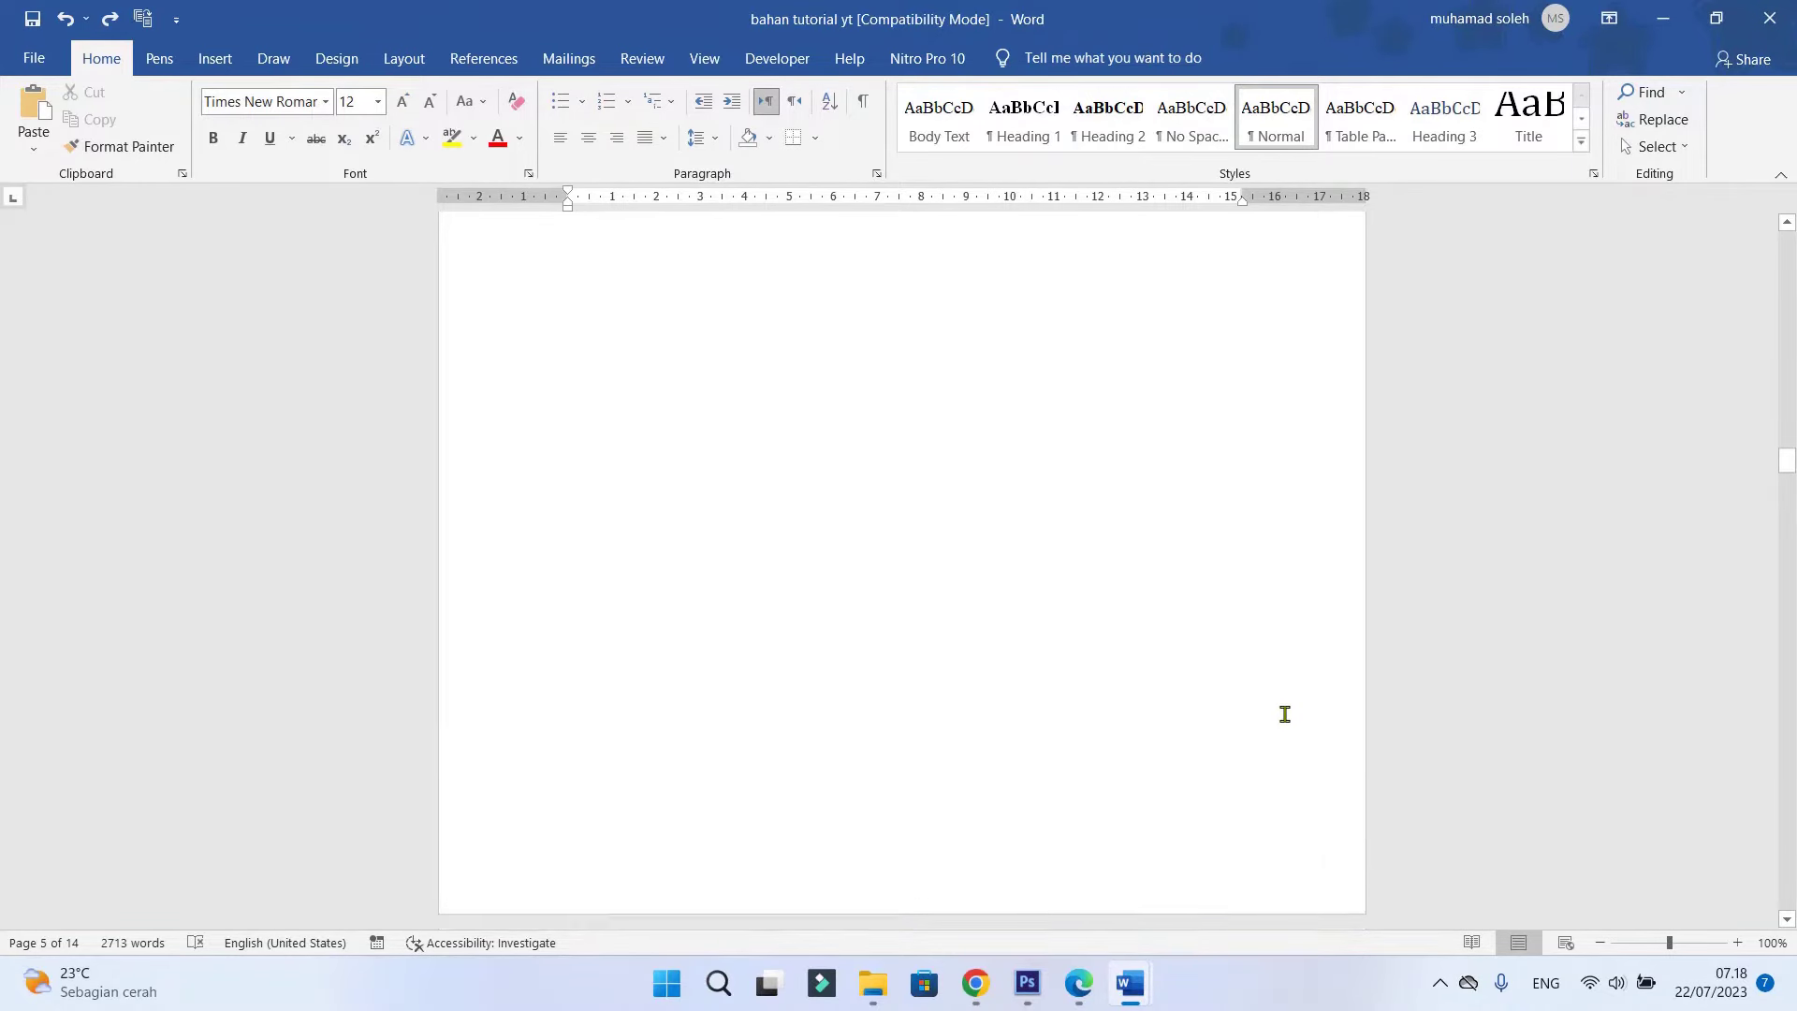
{"action": "scroll", "coordinate": [1284, 719], "scroll_direction": "up", "scroll_amount": 1}
{"action": "scroll", "coordinate": [1283, 723], "scroll_direction": "up", "scroll_amount": 1}
{"action": "scroll", "coordinate": [1283, 720], "scroll_direction": "up", "scroll_amount": 1}
{"action": "scroll", "coordinate": [1277, 725], "scroll_direction": "up", "scroll_amount": 4}
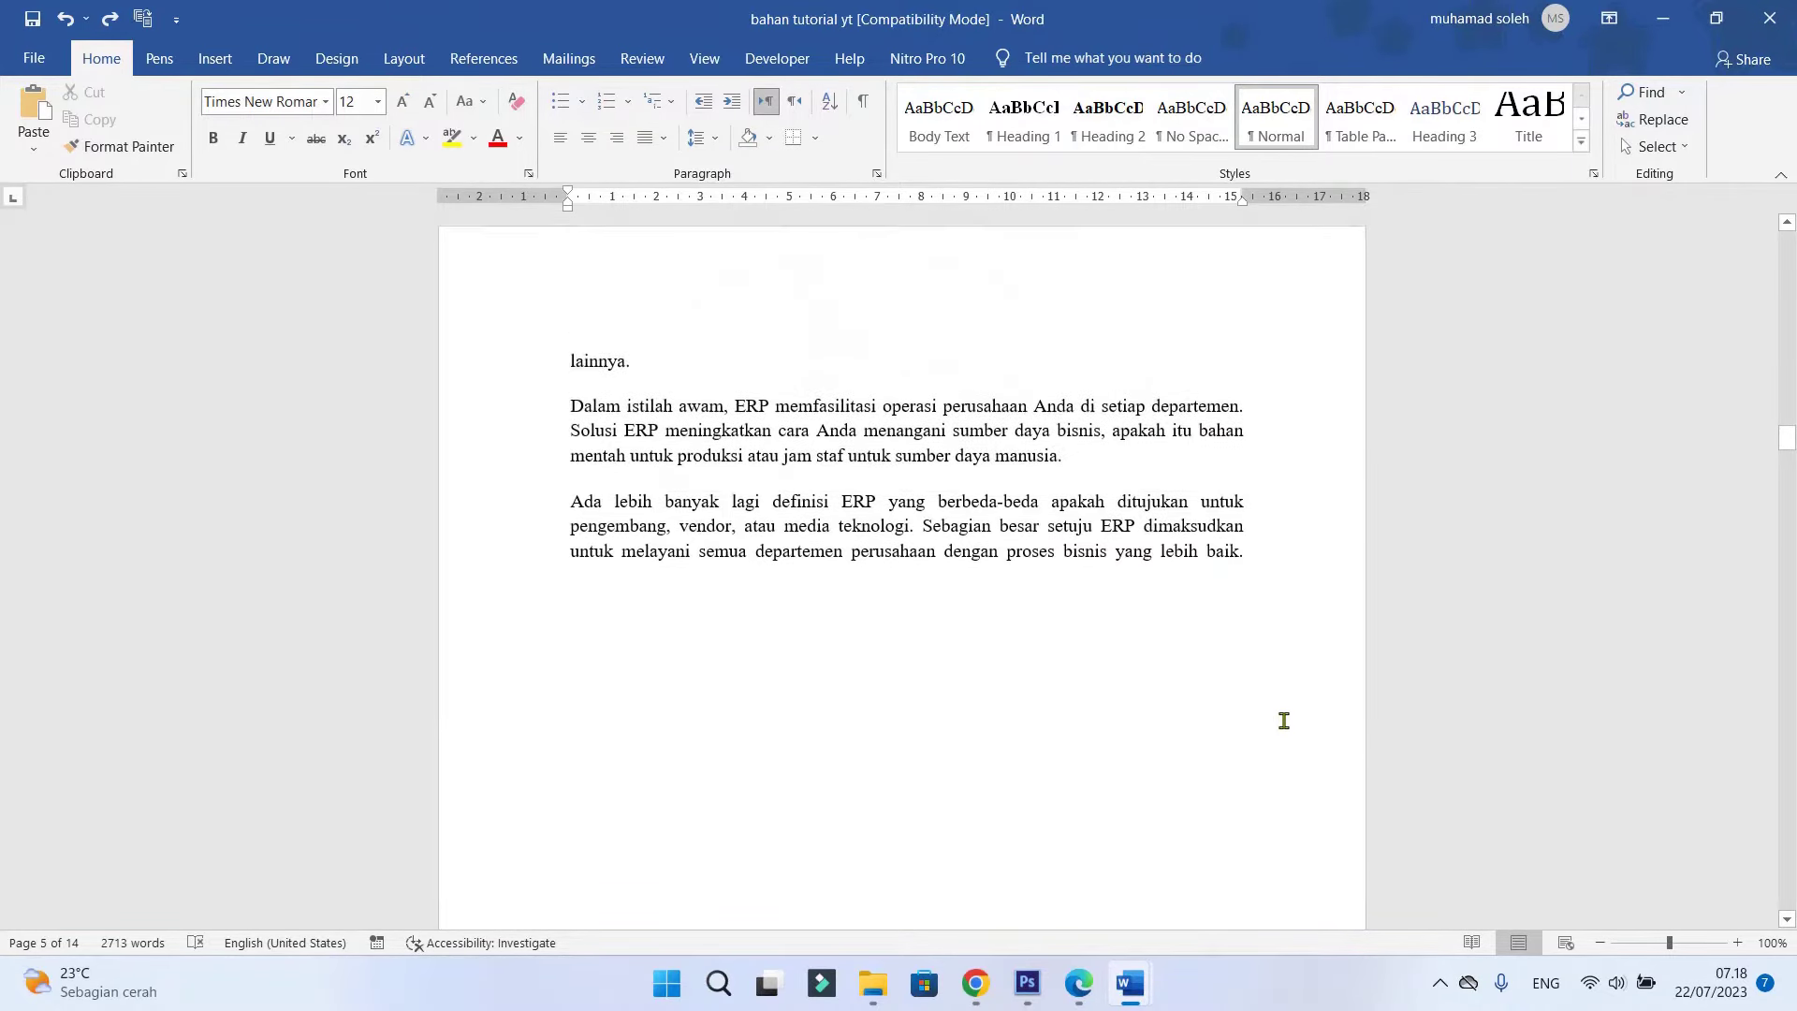
{"action": "scroll", "coordinate": [1267, 730], "scroll_direction": "up", "scroll_amount": 3}
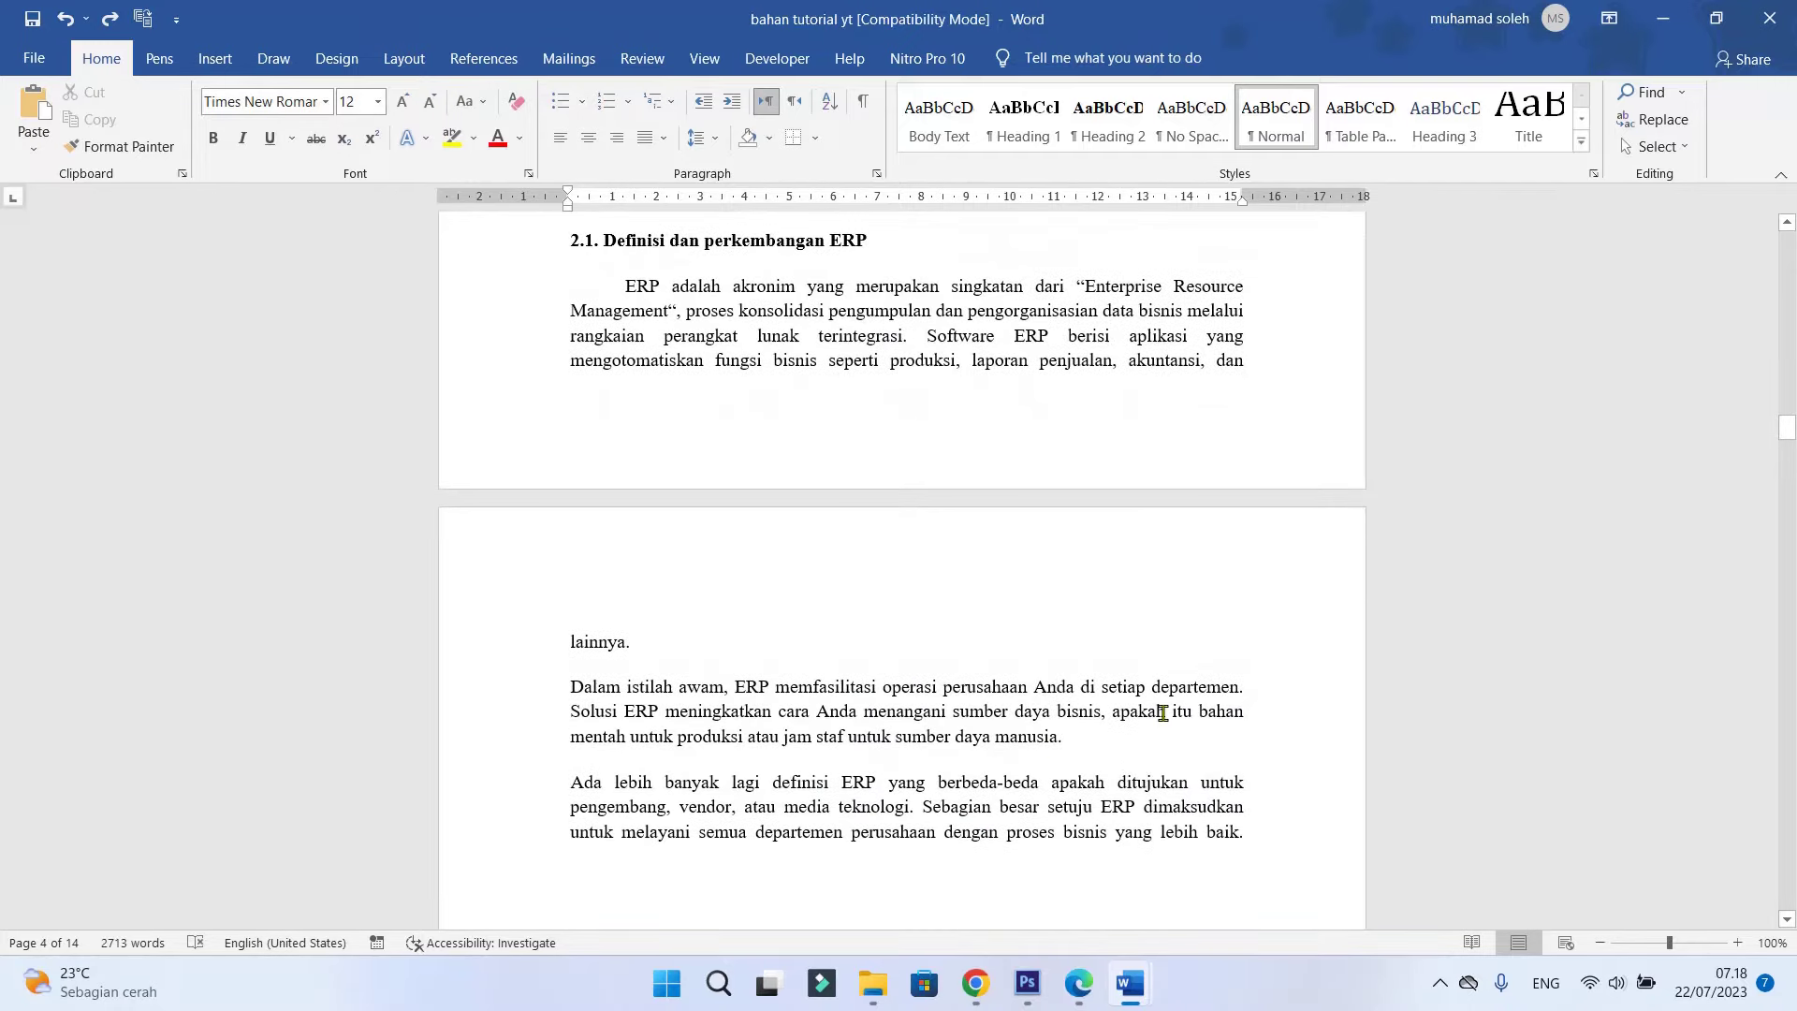
{"action": "scroll", "coordinate": [1156, 617], "scroll_direction": "up", "scroll_amount": 4}
{"action": "scroll", "coordinate": [1137, 571], "scroll_direction": "up", "scroll_amount": 2}
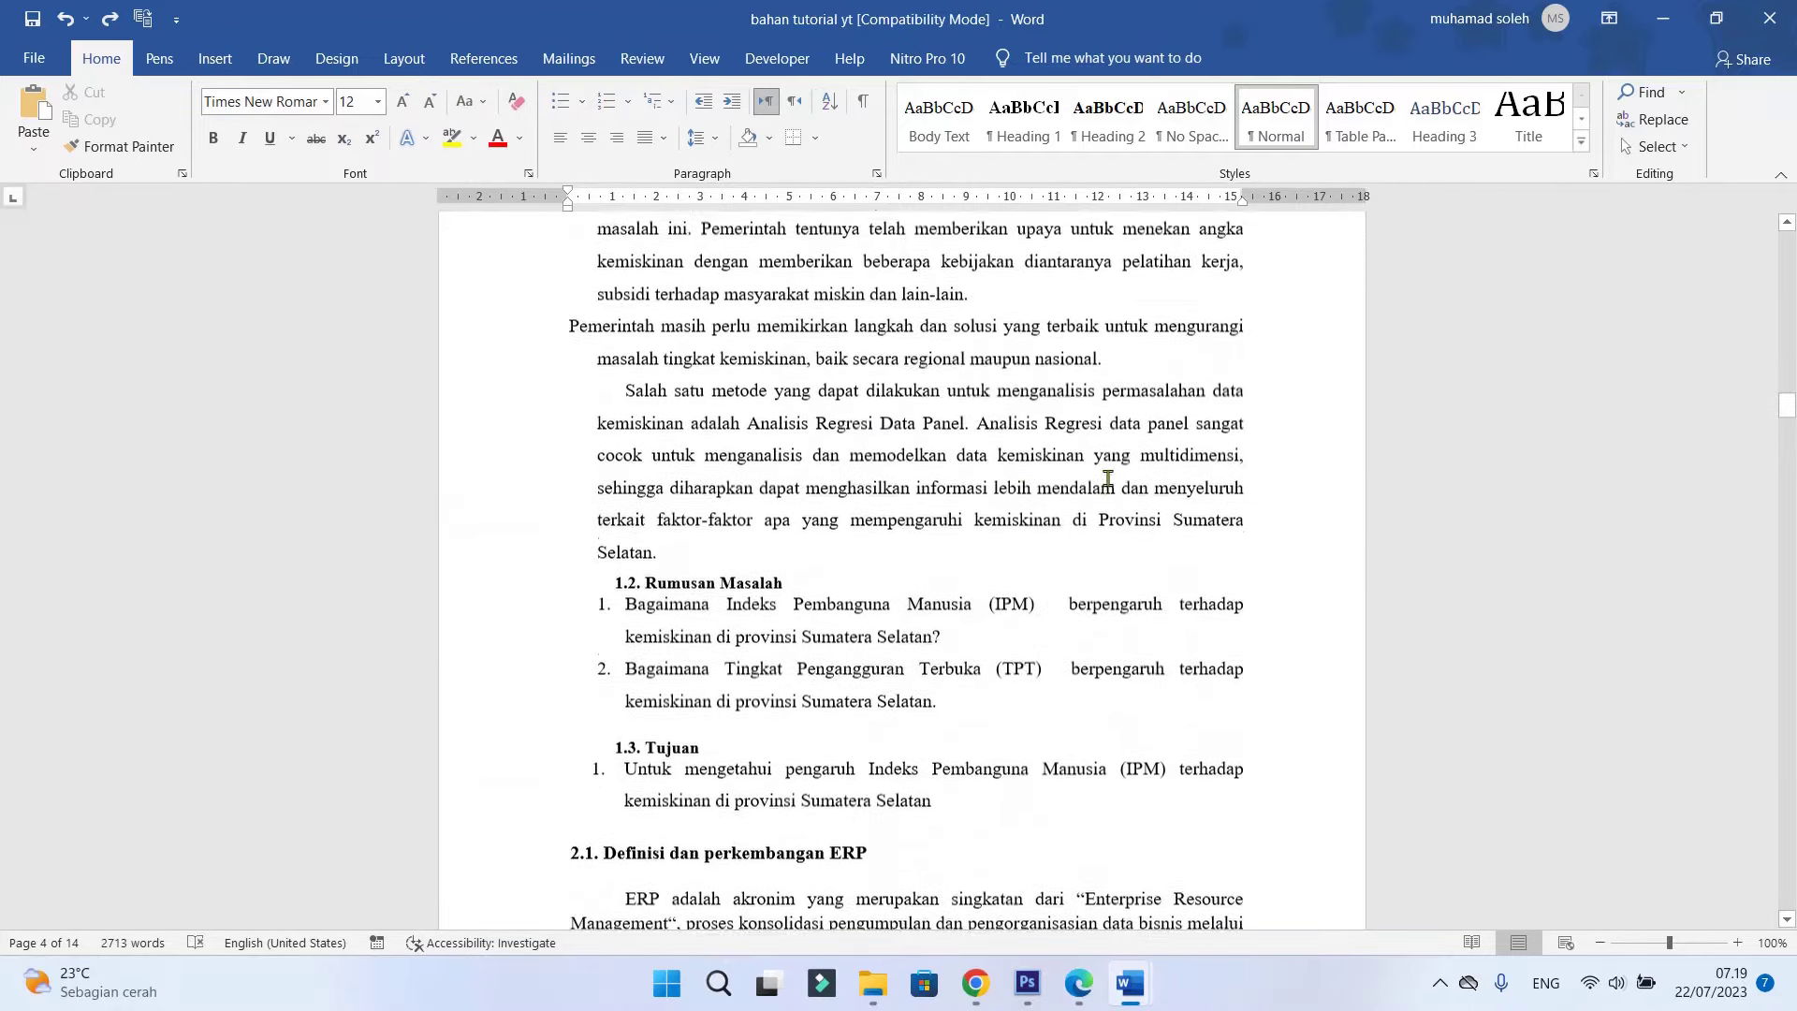
{"action": "scroll", "coordinate": [1118, 515], "scroll_direction": "up", "scroll_amount": 6}
{"action": "scroll", "coordinate": [1105, 482], "scroll_direction": "up", "scroll_amount": 3}
{"action": "scroll", "coordinate": [1108, 490], "scroll_direction": "up", "scroll_amount": 6}
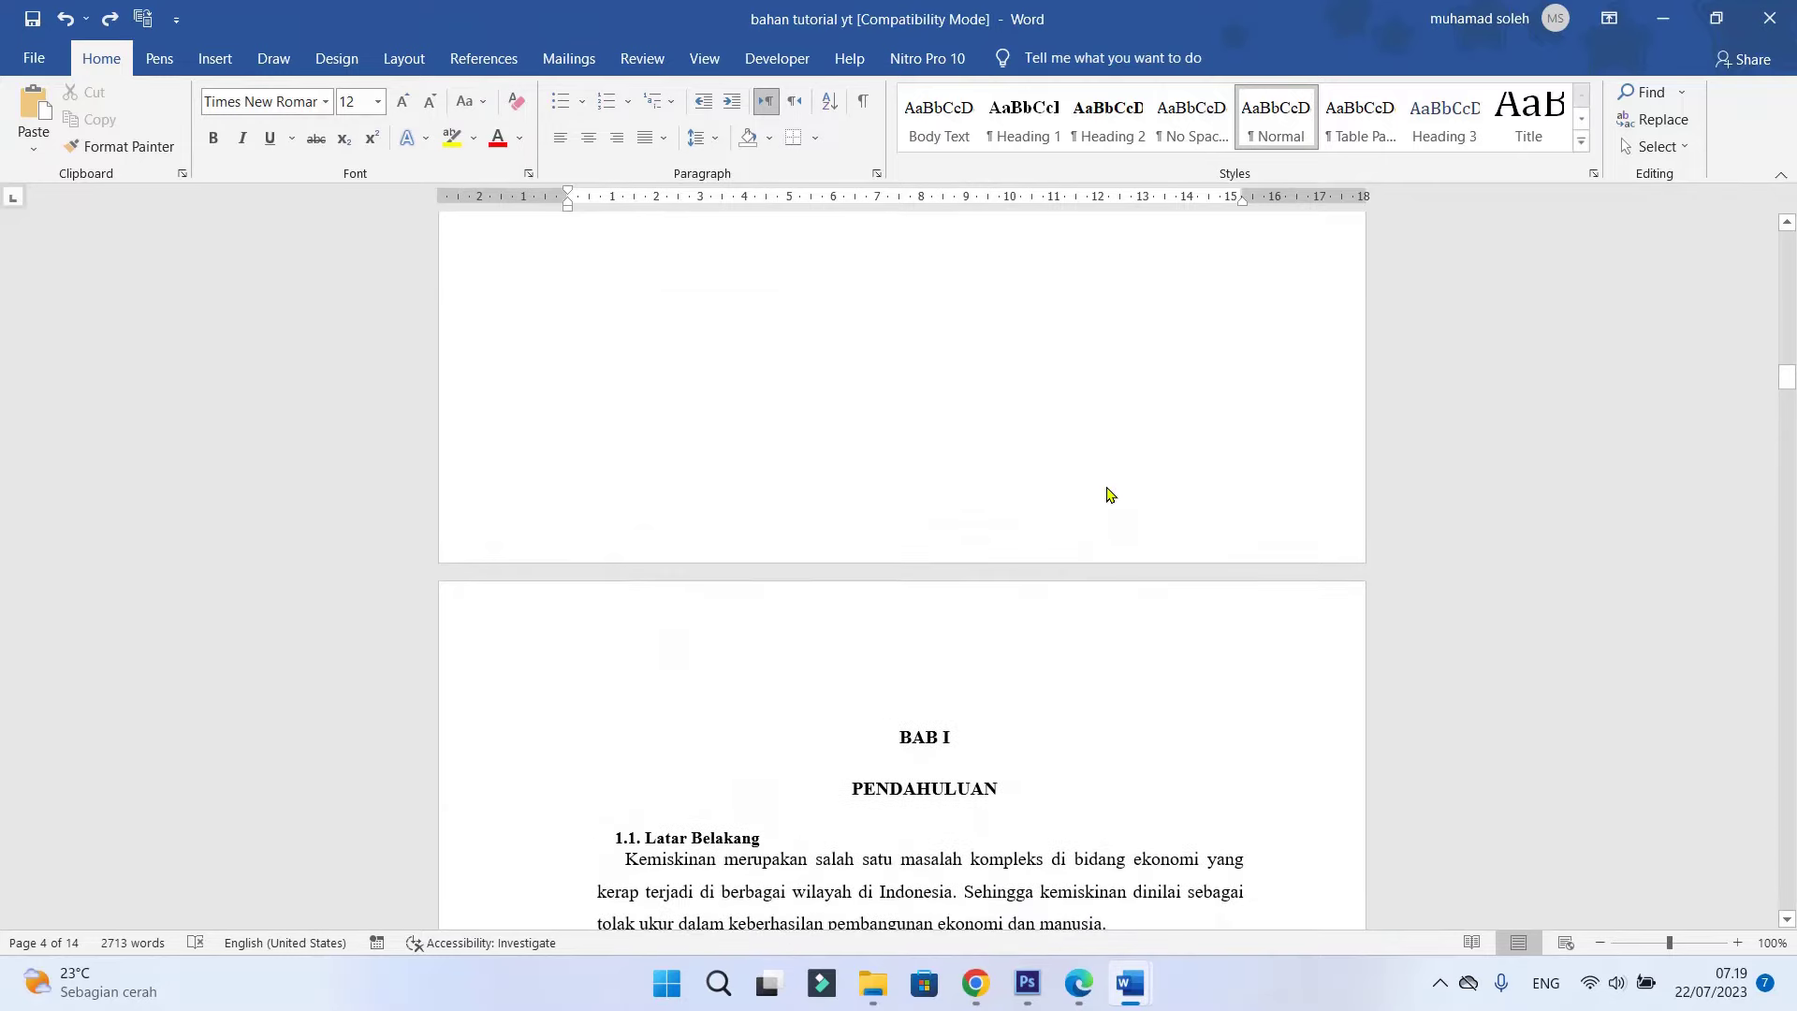
{"action": "scroll", "coordinate": [1108, 490], "scroll_direction": "up", "scroll_amount": 5}
{"action": "scroll", "coordinate": [1104, 486], "scroll_direction": "up", "scroll_amount": 4}
{"action": "scroll", "coordinate": [1104, 486], "scroll_direction": "up", "scroll_amount": 1}
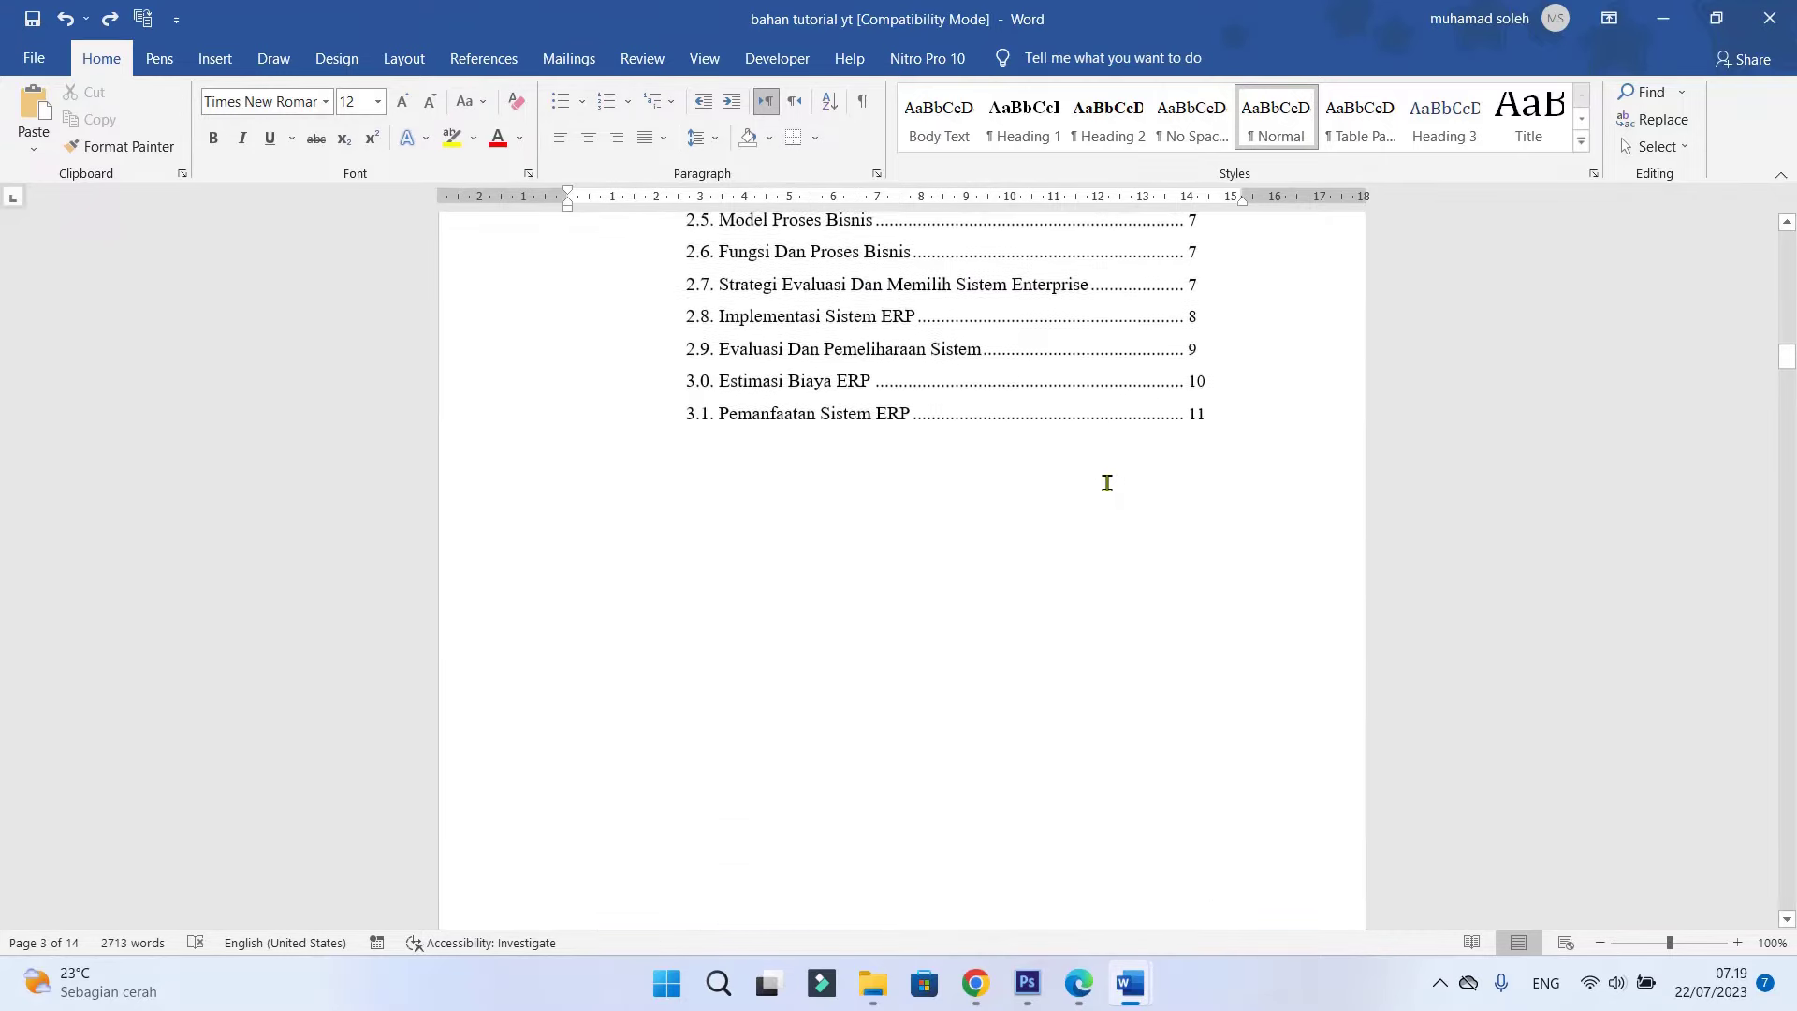
{"action": "scroll", "coordinate": [1107, 500], "scroll_direction": "down", "scroll_amount": 3}
{"action": "scroll", "coordinate": [1110, 515], "scroll_direction": "down", "scroll_amount": 10}
{"action": "scroll", "coordinate": [1110, 537], "scroll_direction": "down", "scroll_amount": 12}
{"action": "scroll", "coordinate": [1118, 547], "scroll_direction": "down", "scroll_amount": 7}
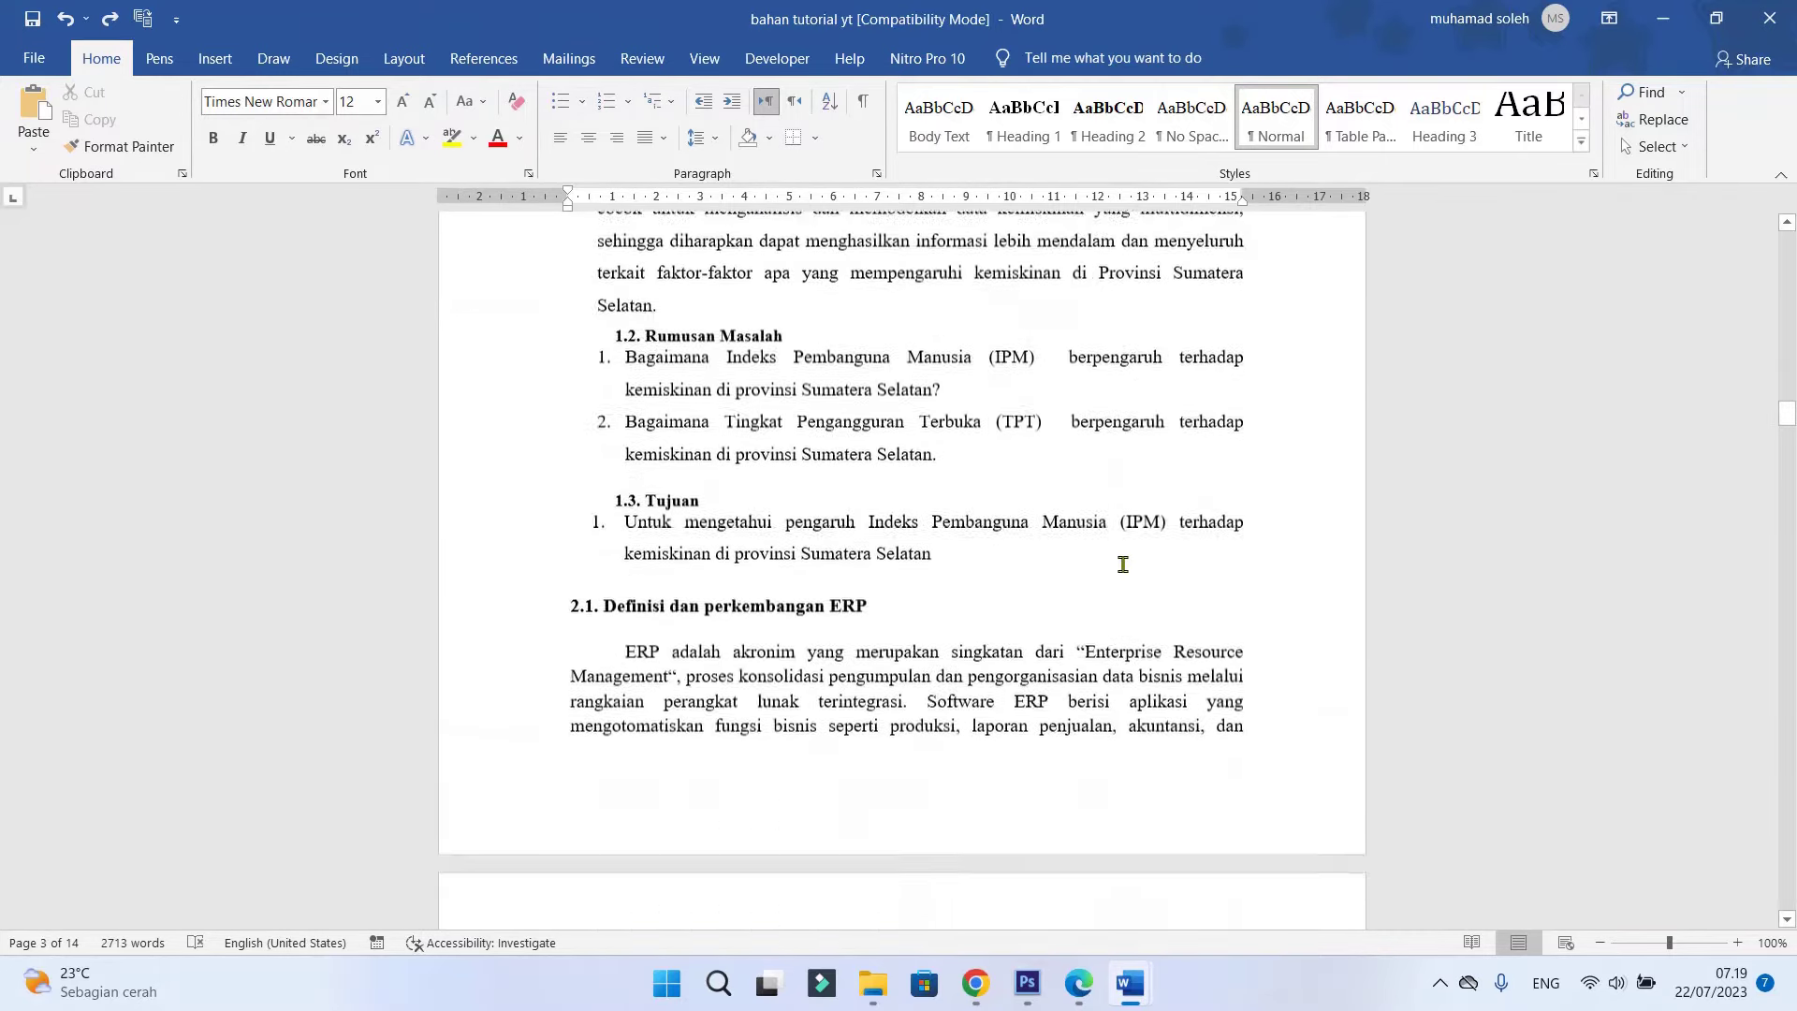
{"action": "scroll", "coordinate": [1122, 557], "scroll_direction": "down", "scroll_amount": 12}
{"action": "scroll", "coordinate": [1122, 568], "scroll_direction": "down", "scroll_amount": 4}
{"action": "scroll", "coordinate": [1131, 570], "scroll_direction": "down", "scroll_amount": 8}
{"action": "scroll", "coordinate": [1091, 614], "scroll_direction": "down", "scroll_amount": 7}
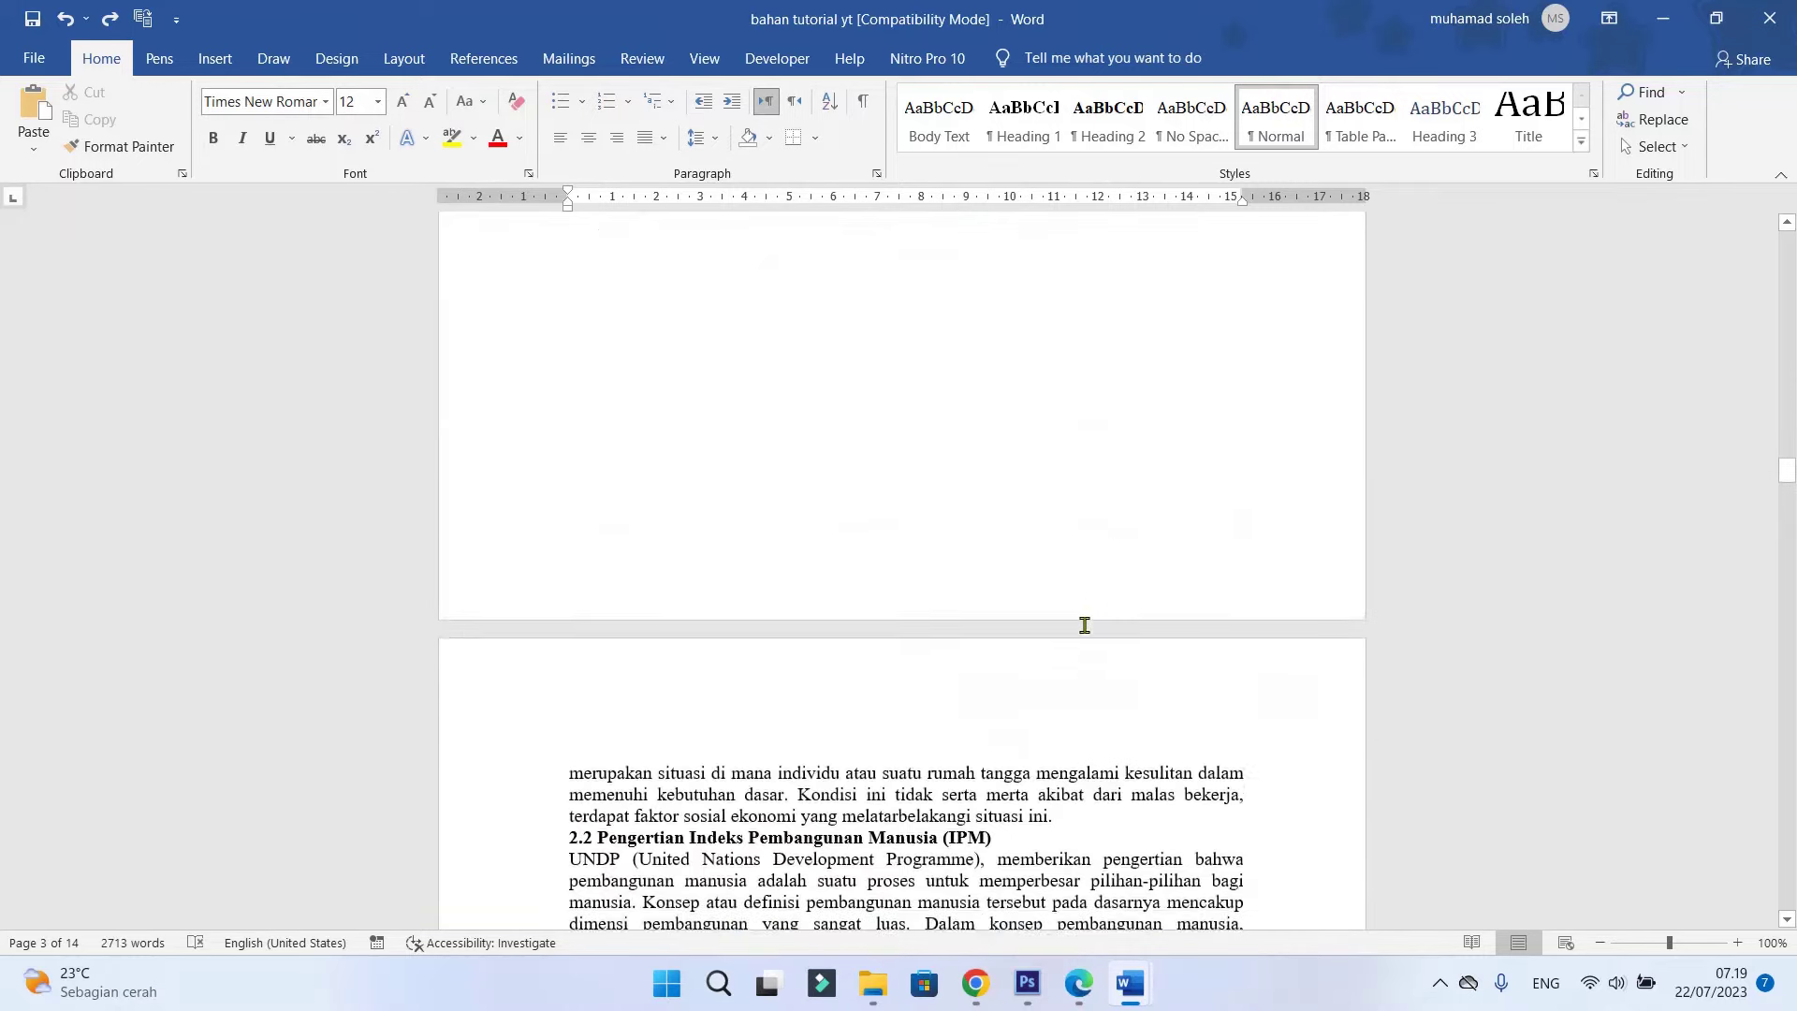
{"action": "scroll", "coordinate": [1083, 622], "scroll_direction": "down", "scroll_amount": 4}
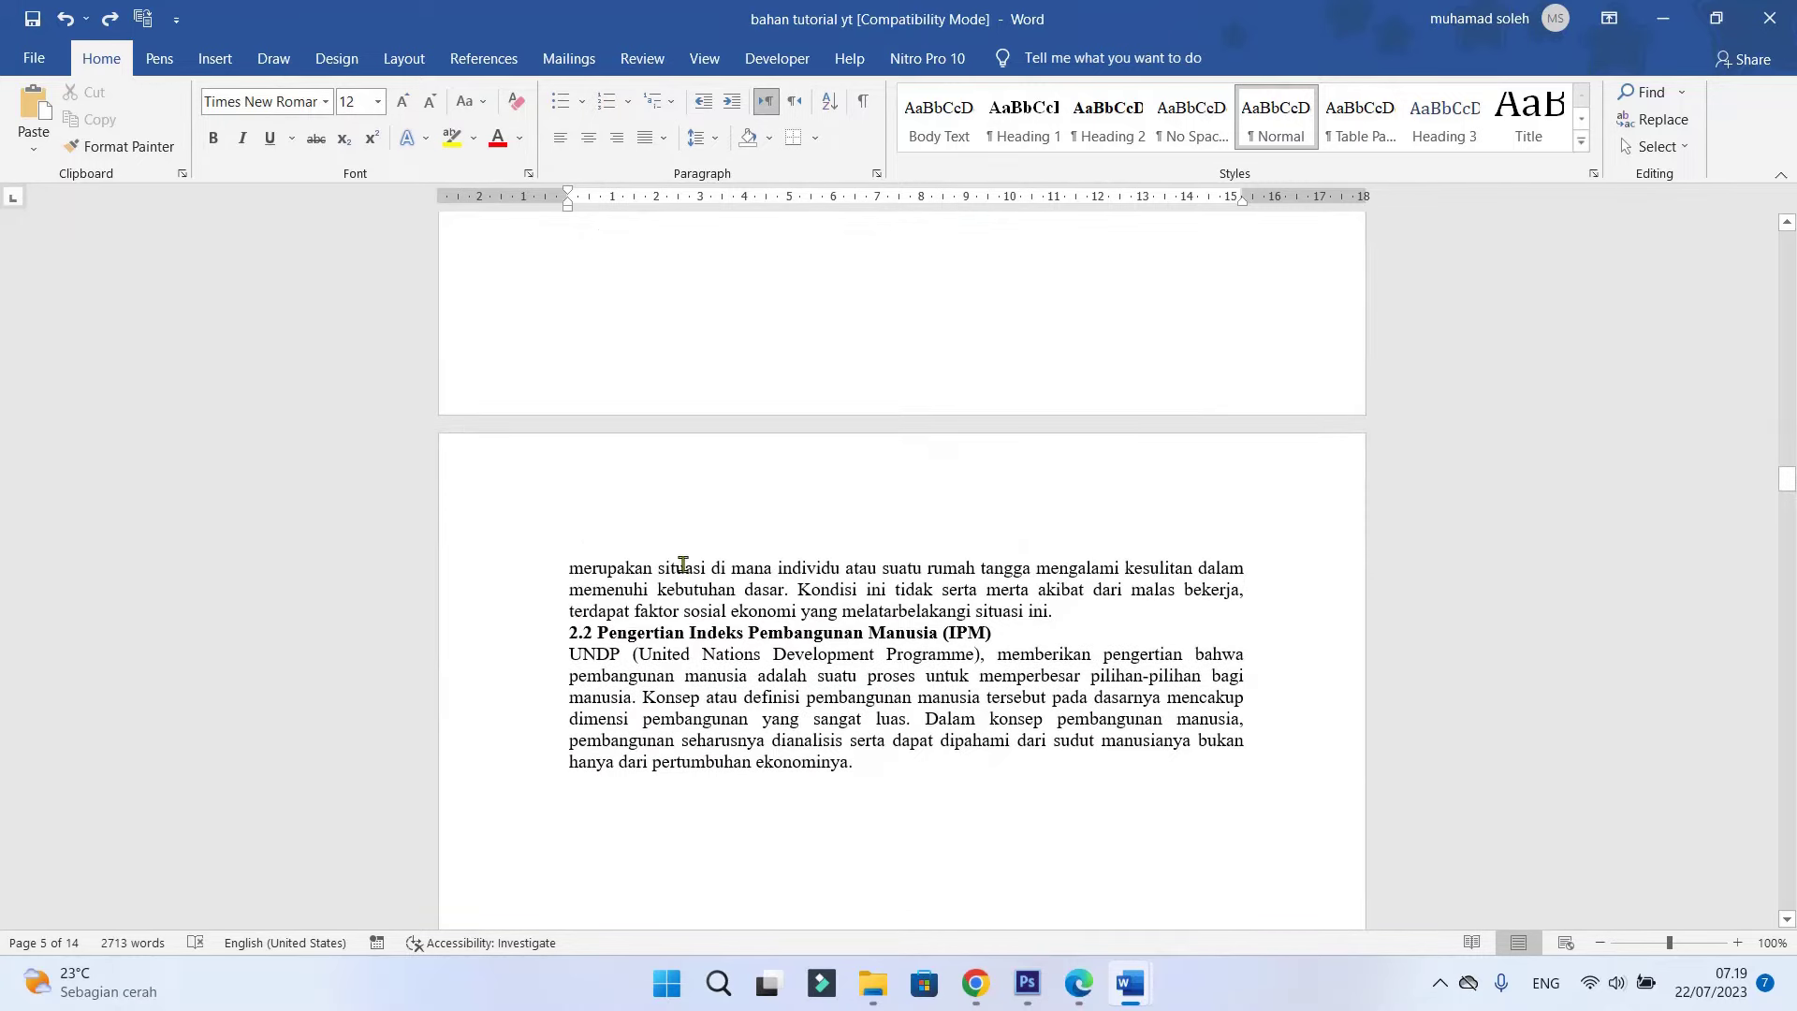
{"action": "scroll", "coordinate": [730, 505], "scroll_direction": "up", "scroll_amount": 3}
{"action": "scroll", "coordinate": [795, 384], "scroll_direction": "up", "scroll_amount": 5}
{"action": "scroll", "coordinate": [809, 375], "scroll_direction": "up", "scroll_amount": 5}
{"action": "scroll", "coordinate": [828, 486], "scroll_direction": "up", "scroll_amount": 4}
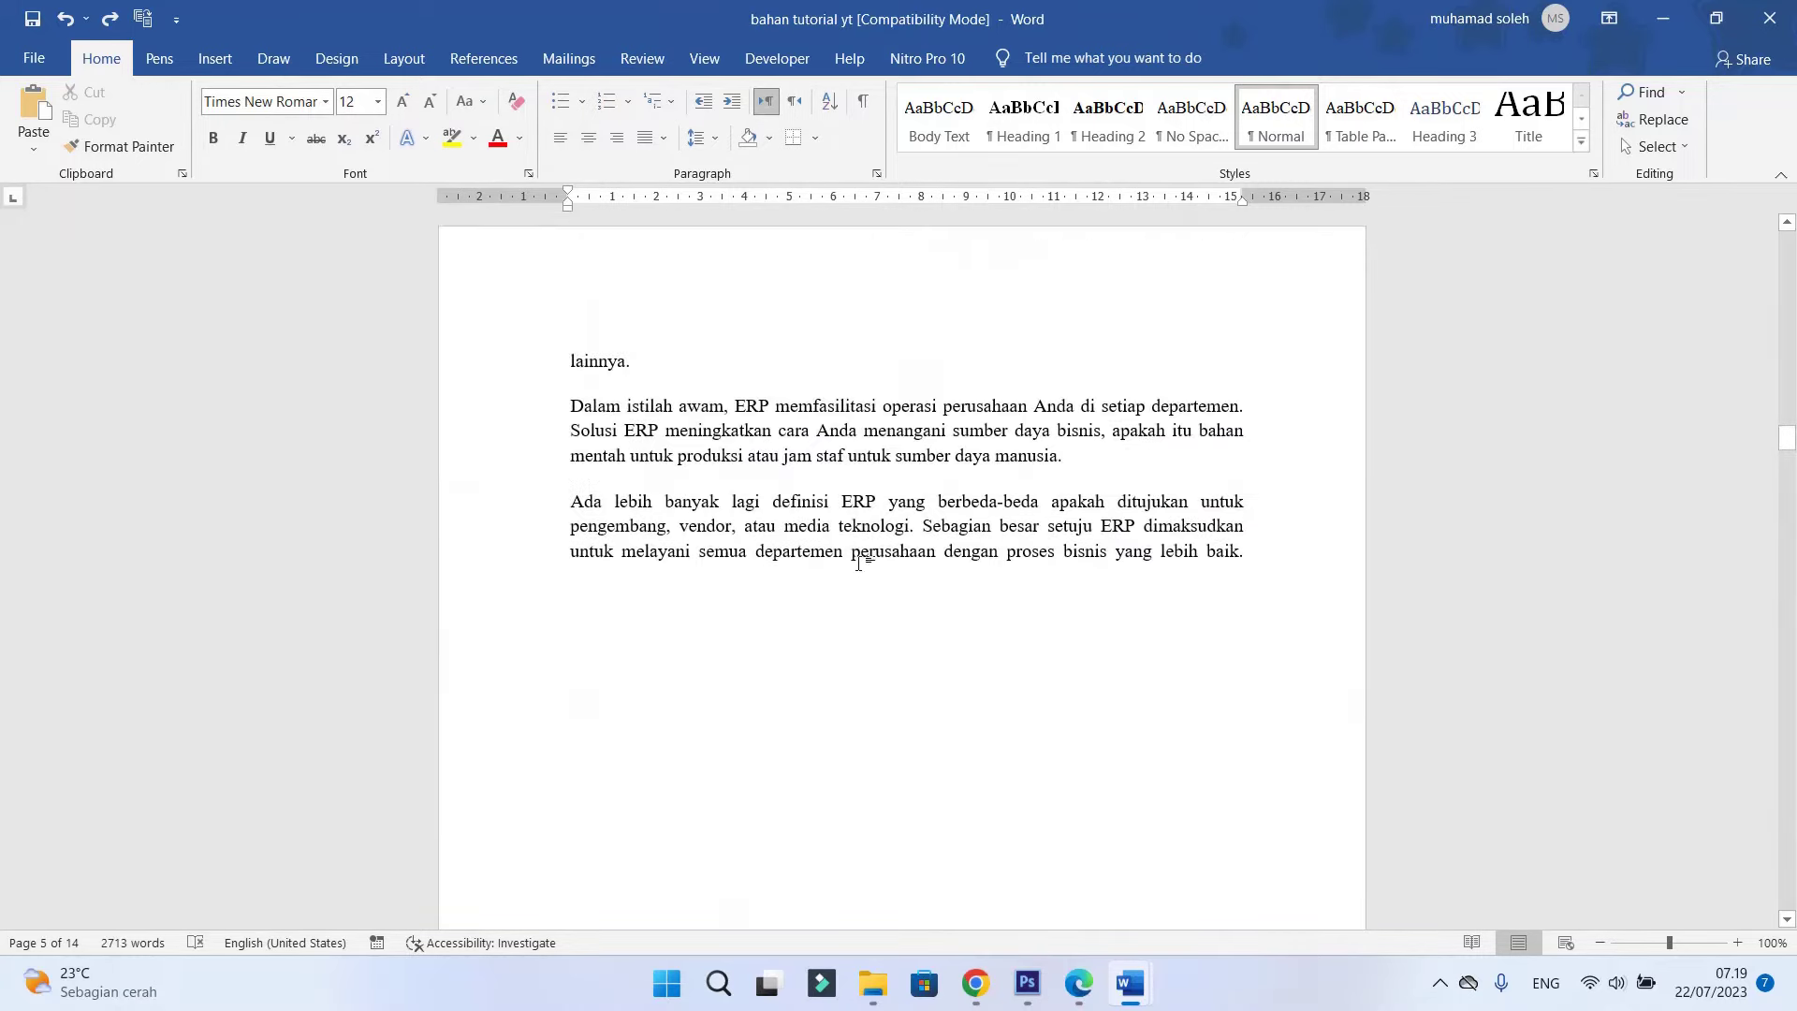
{"action": "scroll", "coordinate": [861, 641], "scroll_direction": "down", "scroll_amount": 4}
{"action": "scroll", "coordinate": [856, 693], "scroll_direction": "down", "scroll_amount": 5}
{"action": "scroll", "coordinate": [879, 655], "scroll_direction": "down", "scroll_amount": 4}
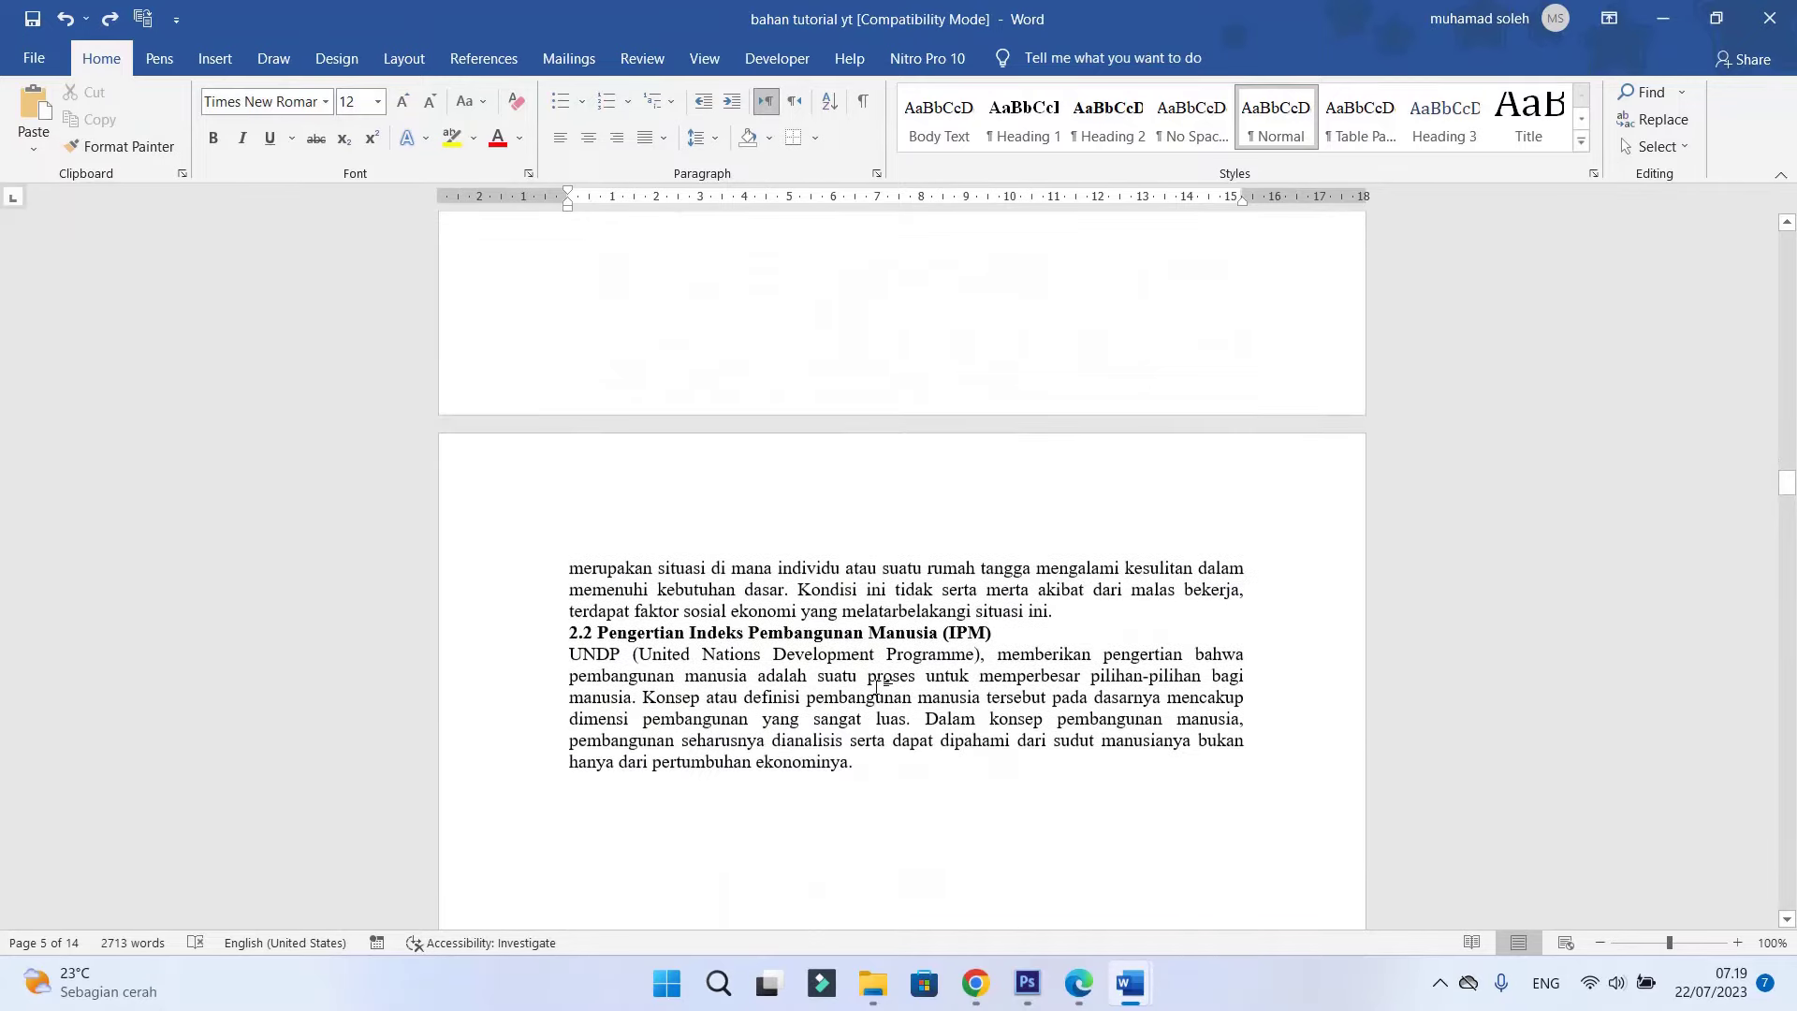
{"action": "scroll", "coordinate": [901, 633], "scroll_direction": "down", "scroll_amount": 2}
{"action": "scroll", "coordinate": [898, 626], "scroll_direction": "up", "scroll_amount": 1}
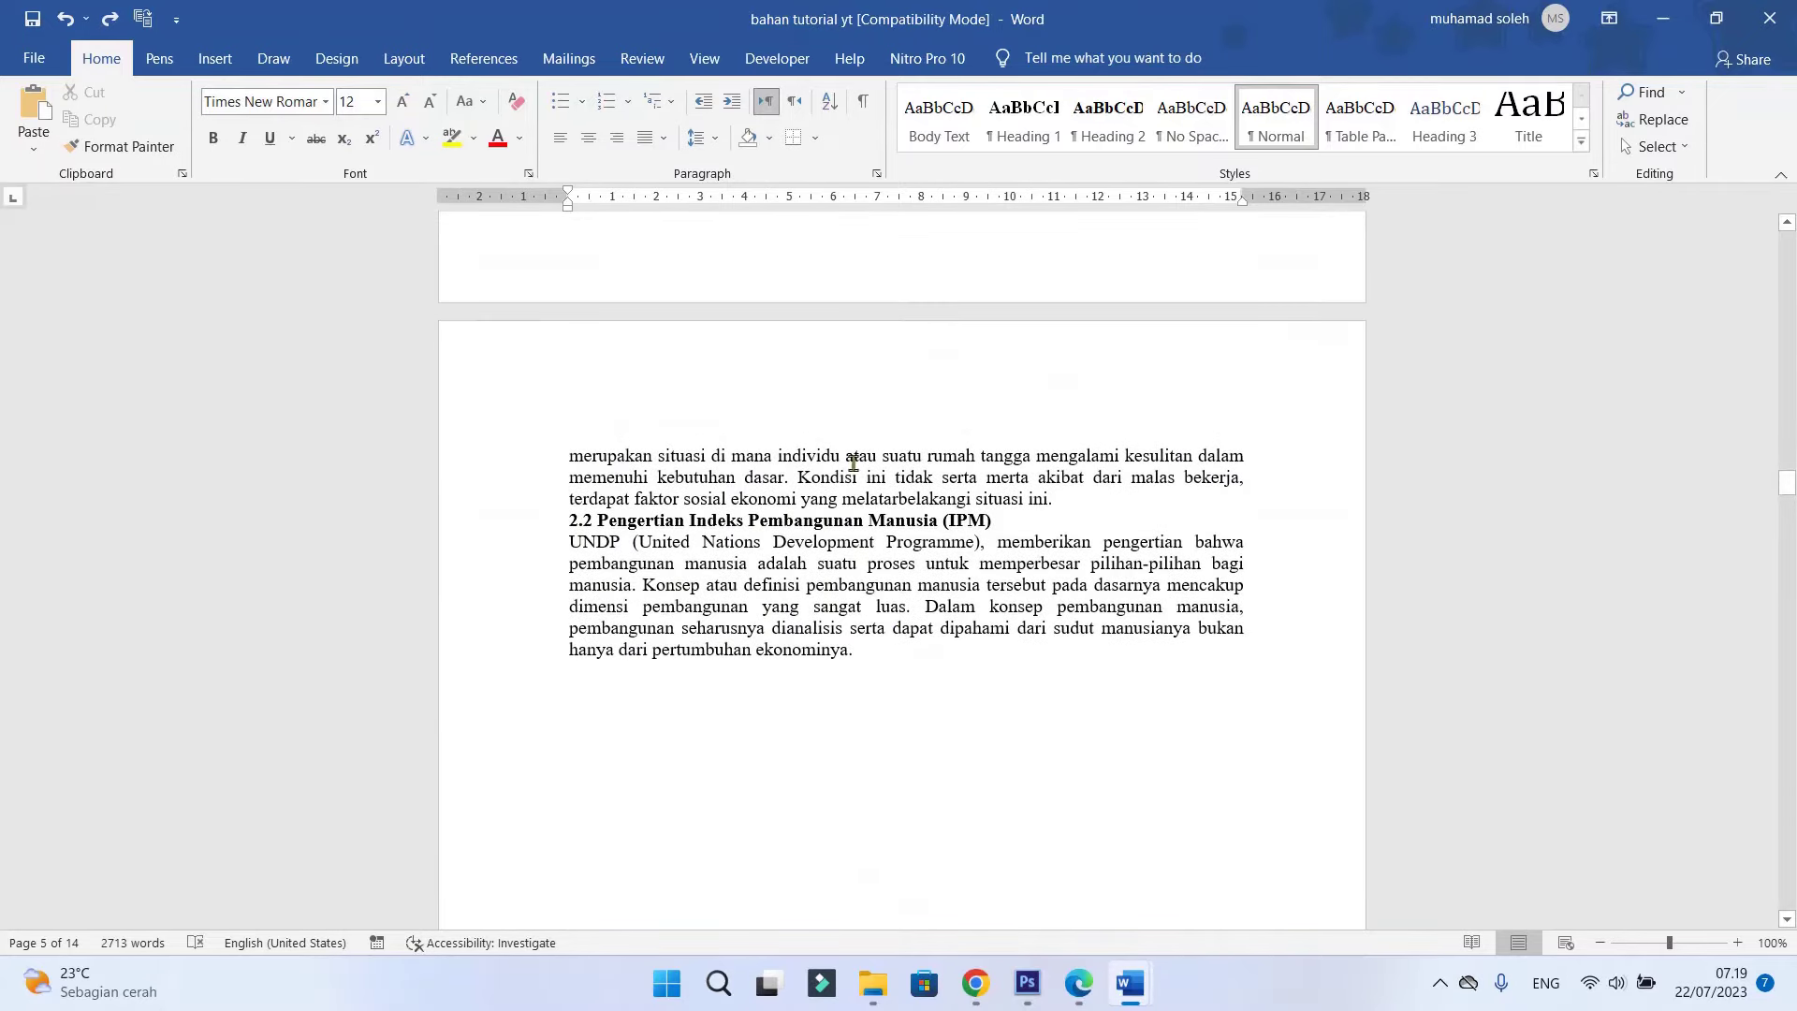
{"action": "scroll", "coordinate": [1155, 385], "scroll_direction": "up", "scroll_amount": 3}
{"action": "scroll", "coordinate": [1154, 374], "scroll_direction": "up", "scroll_amount": 5}
{"action": "scroll", "coordinate": [1192, 283], "scroll_direction": "up", "scroll_amount": 5}
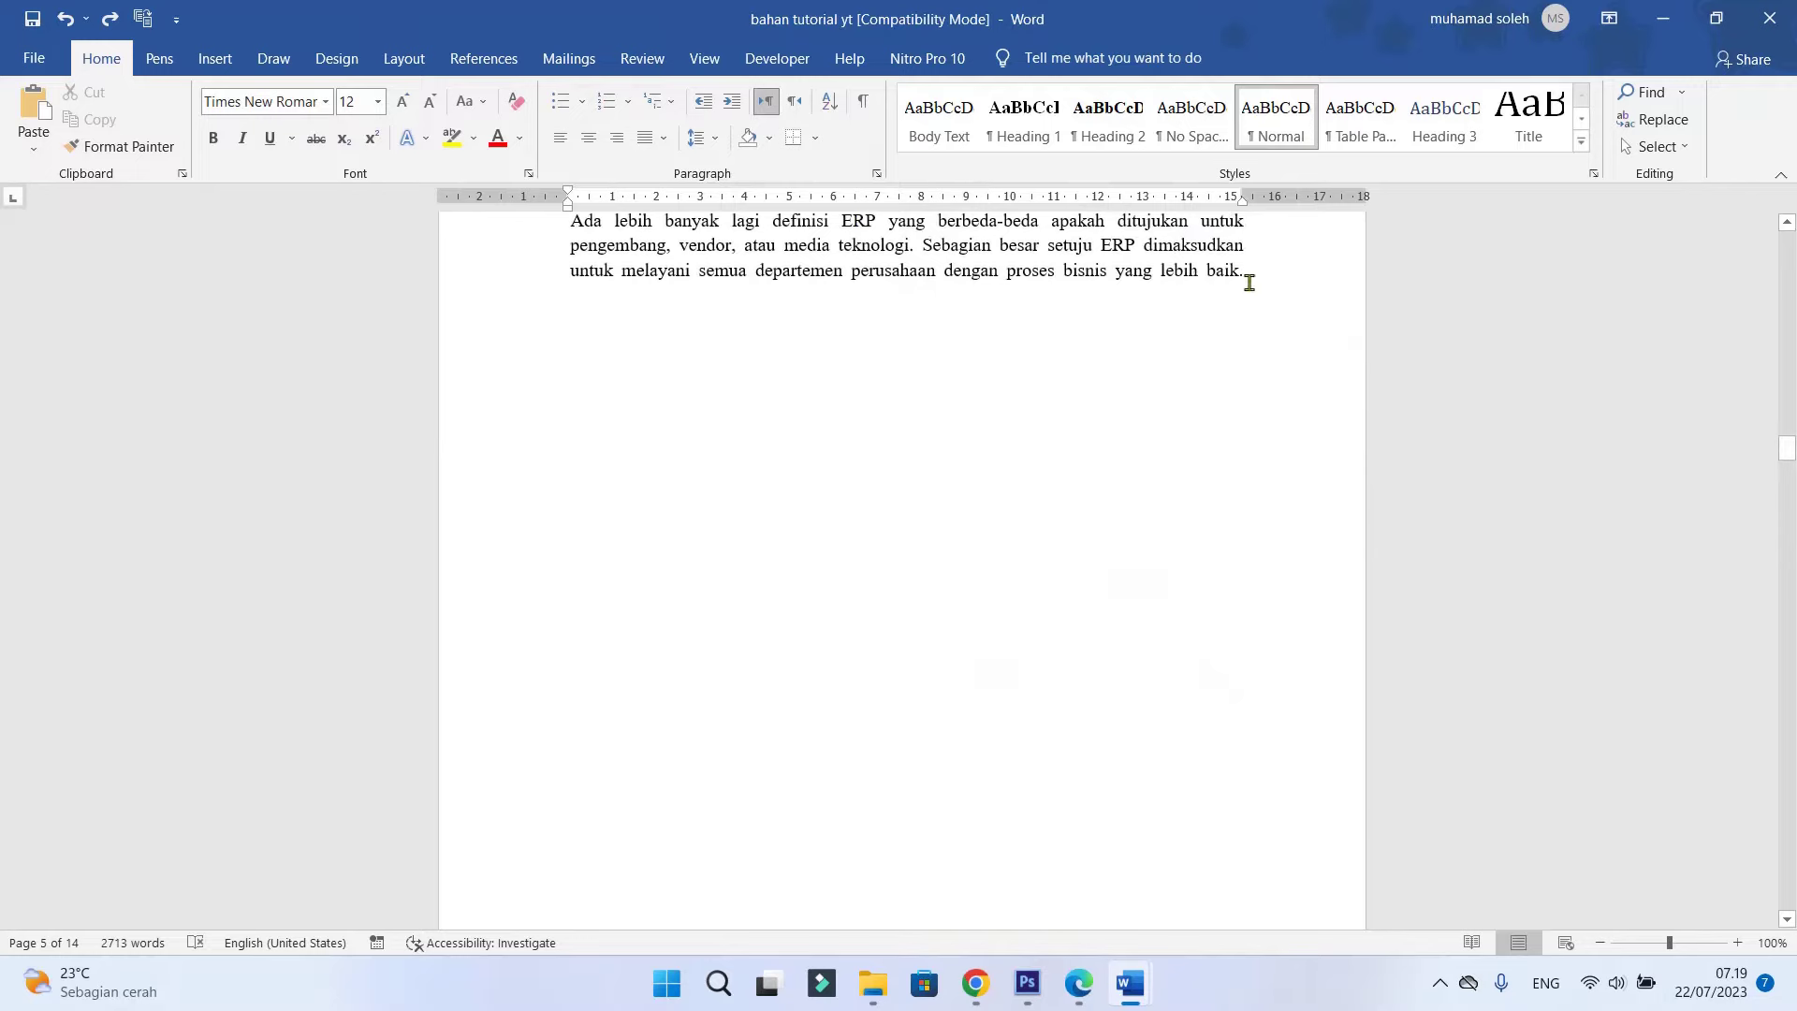
{"action": "scroll", "coordinate": [1059, 562], "scroll_direction": "down", "scroll_amount": 5}
{"action": "scroll", "coordinate": [1039, 609], "scroll_direction": "down", "scroll_amount": 5}
{"action": "scroll", "coordinate": [768, 625], "scroll_direction": "down", "scroll_amount": 3}
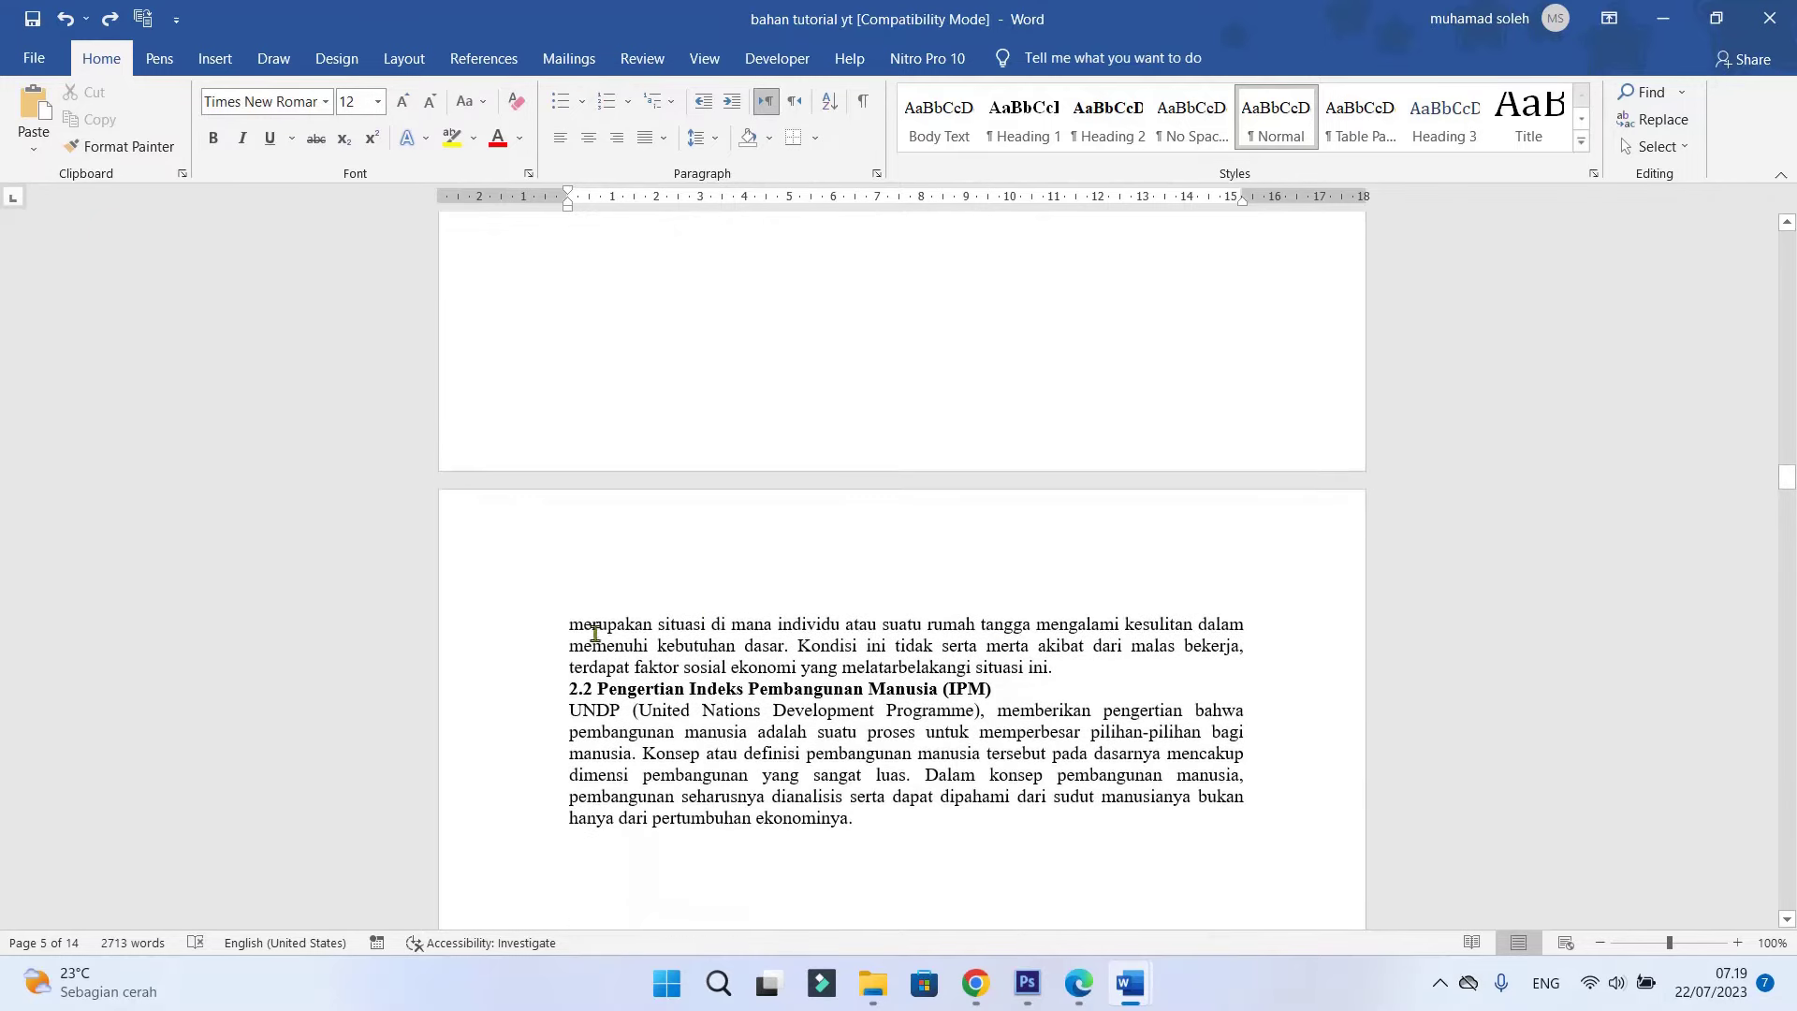
Delete and retype the final 'k' so the ERP paragraph ends with 'baik'
{"action": "left_click", "coordinate": [673, 652]}
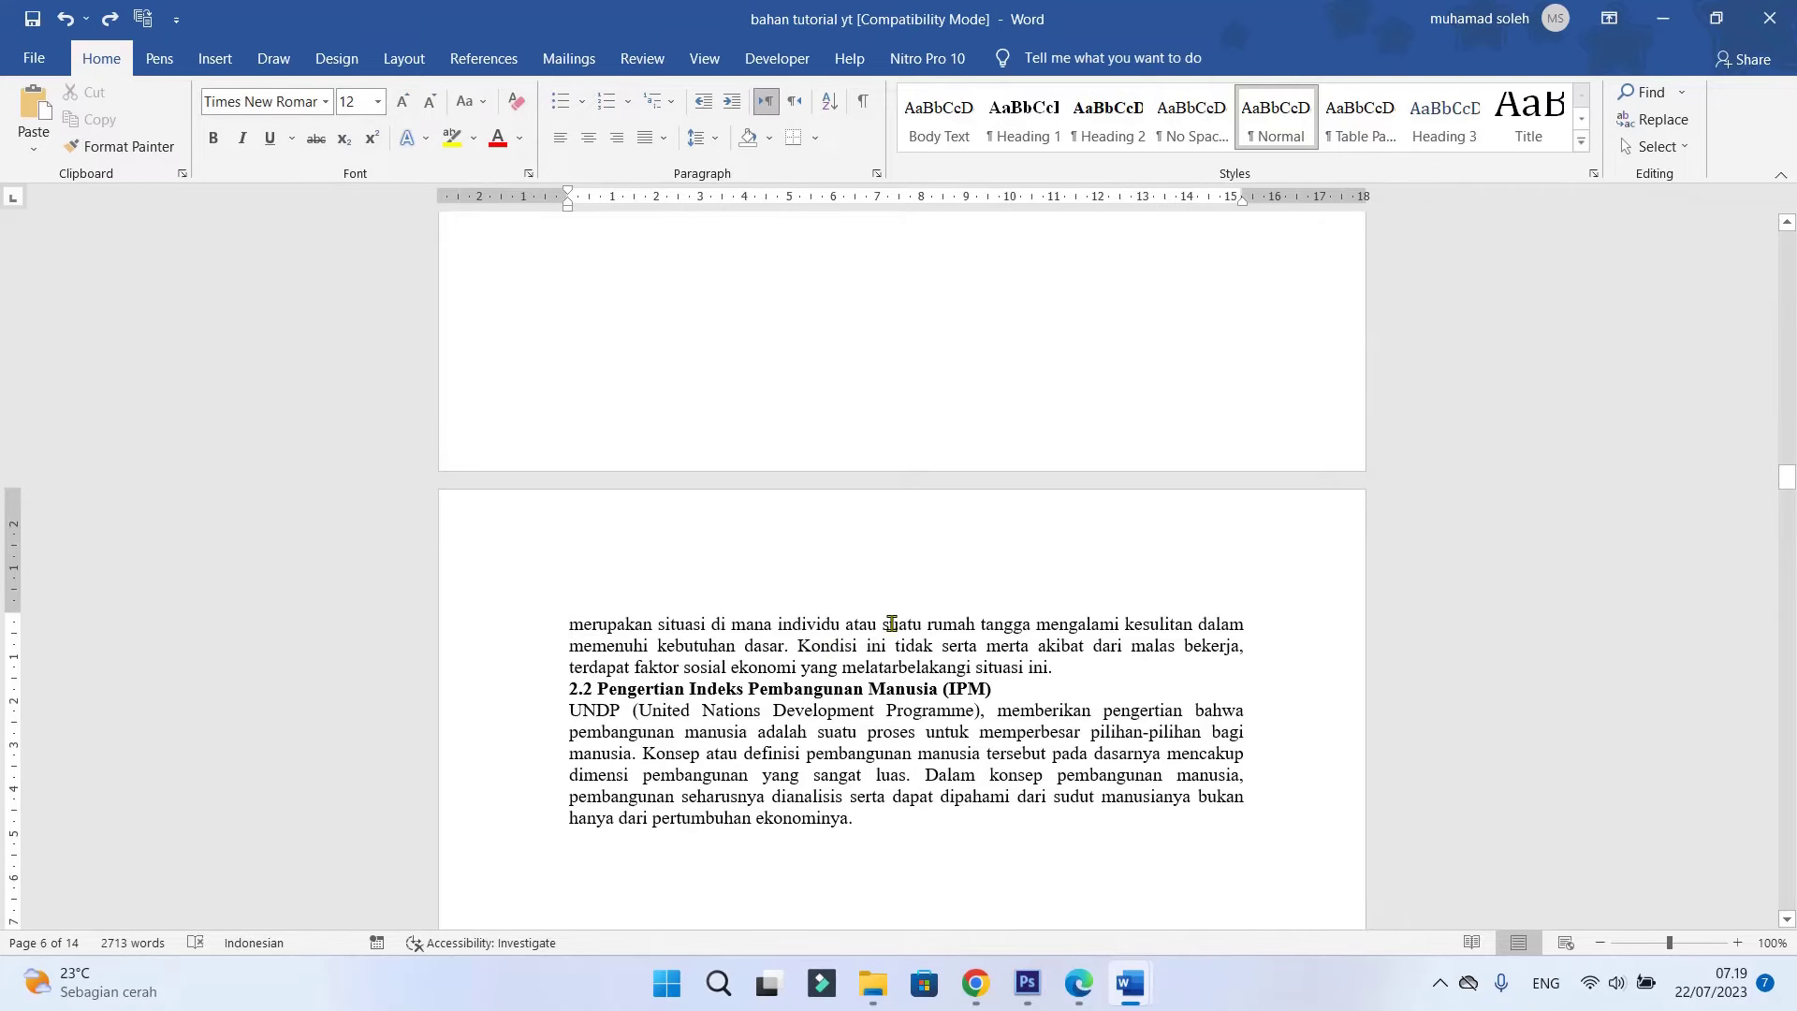
{"action": "scroll", "coordinate": [896, 620], "scroll_direction": "up", "scroll_amount": 10}
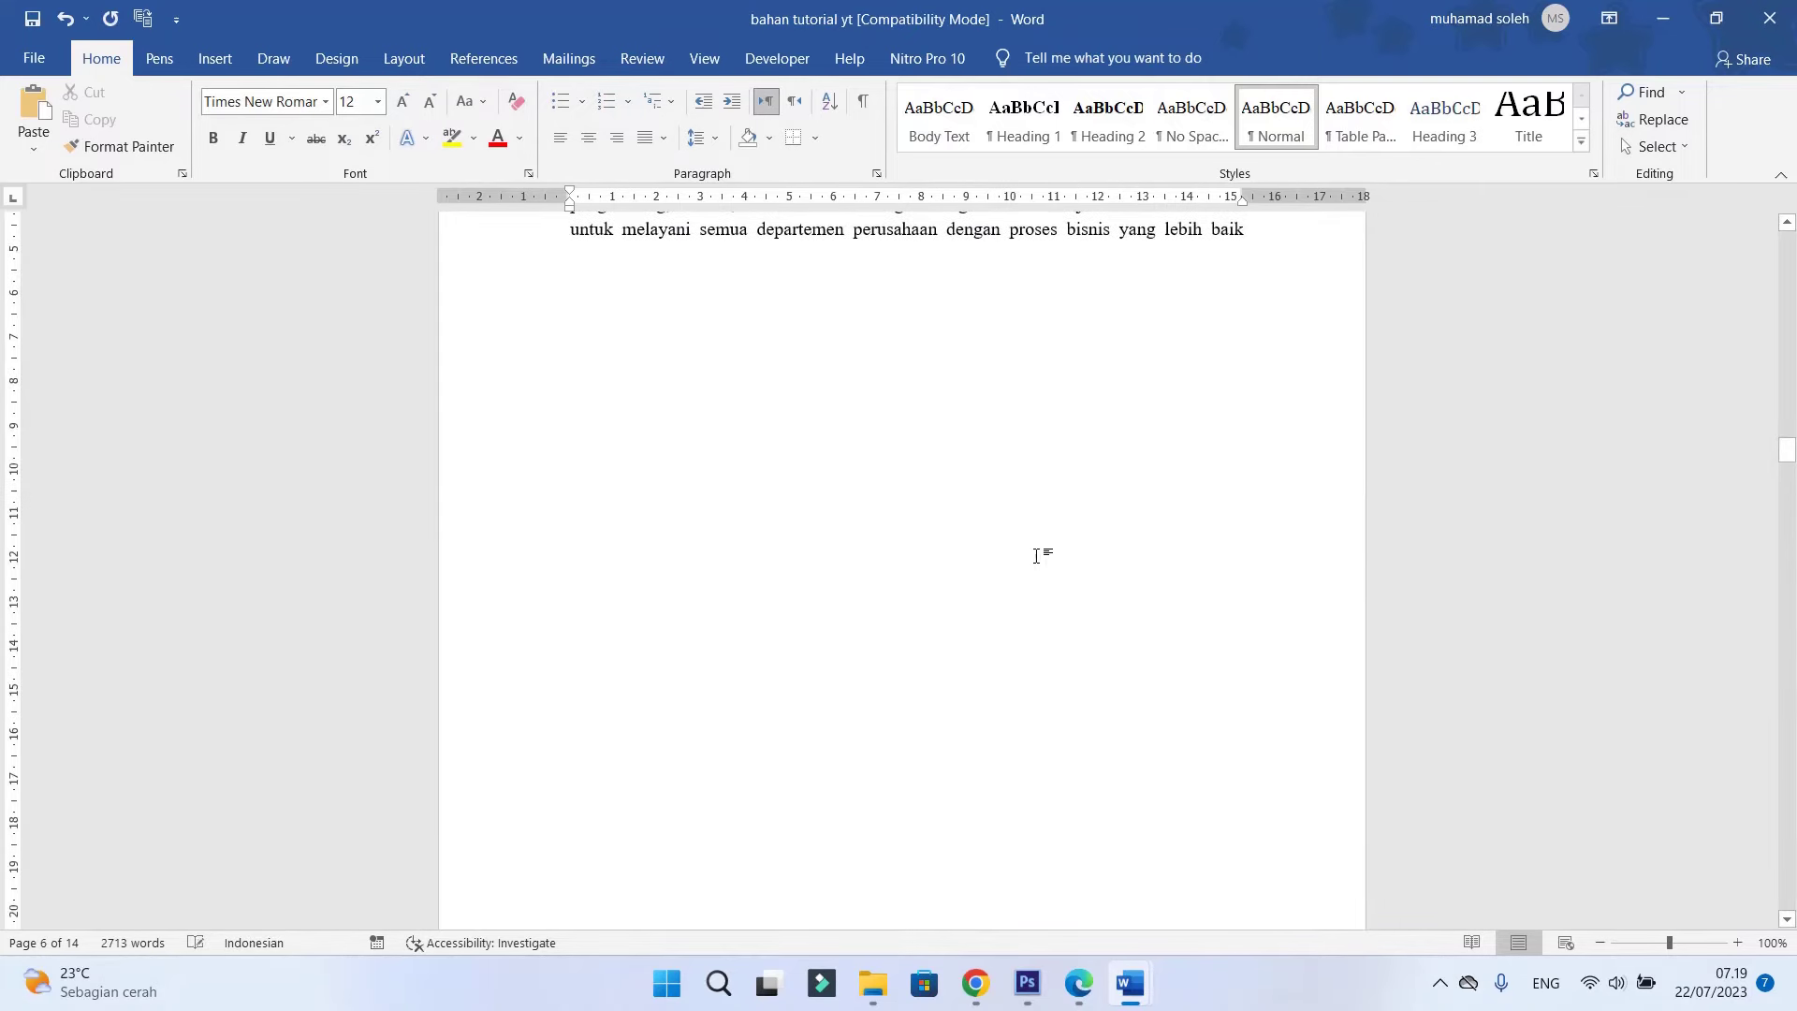
{"action": "left_click", "coordinate": [1077, 517]}
{"action": "scroll", "coordinate": [1077, 517], "scroll_direction": "up", "scroll_amount": 2}
{"action": "key", "text": "BackSpace"}
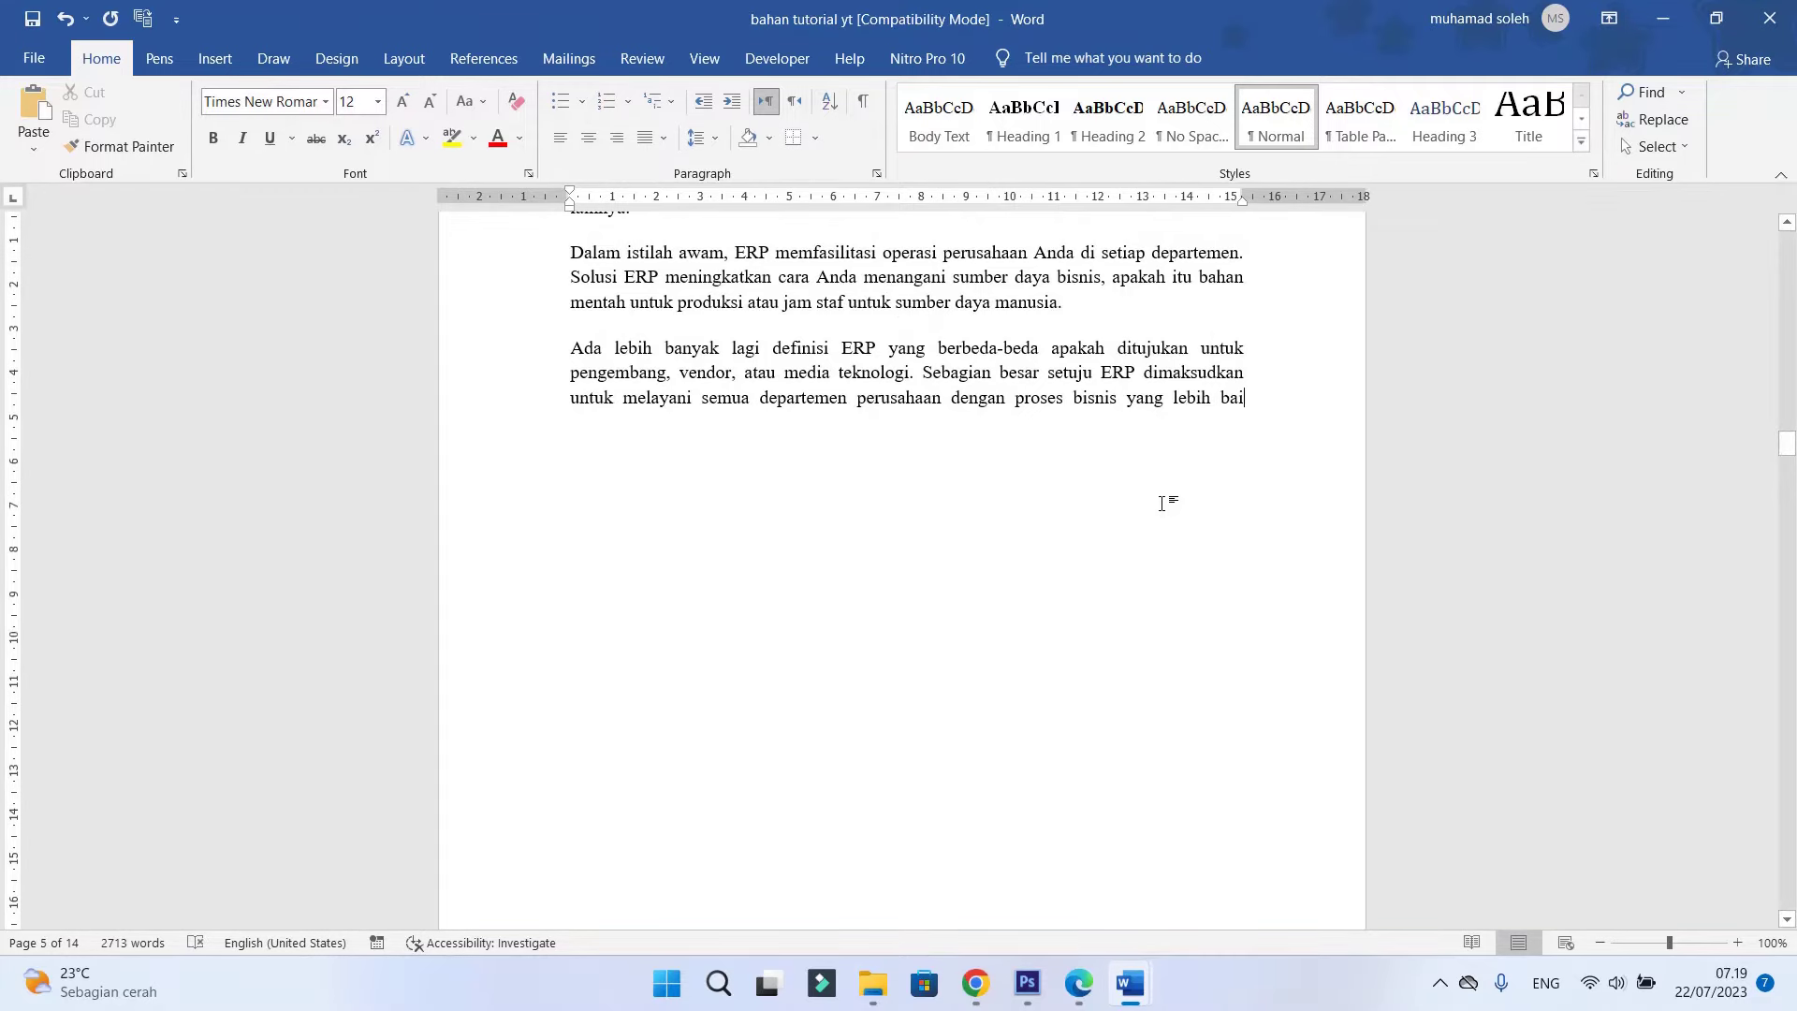
{"action": "scroll", "coordinate": [1160, 503], "scroll_direction": "down", "scroll_amount": 1}
{"action": "scroll", "coordinate": [1315, 514], "scroll_direction": "down", "scroll_amount": 3}
{"action": "scroll", "coordinate": [1191, 565], "scroll_direction": "down", "scroll_amount": 2}
{"action": "scroll", "coordinate": [1031, 630], "scroll_direction": "down", "scroll_amount": 3}
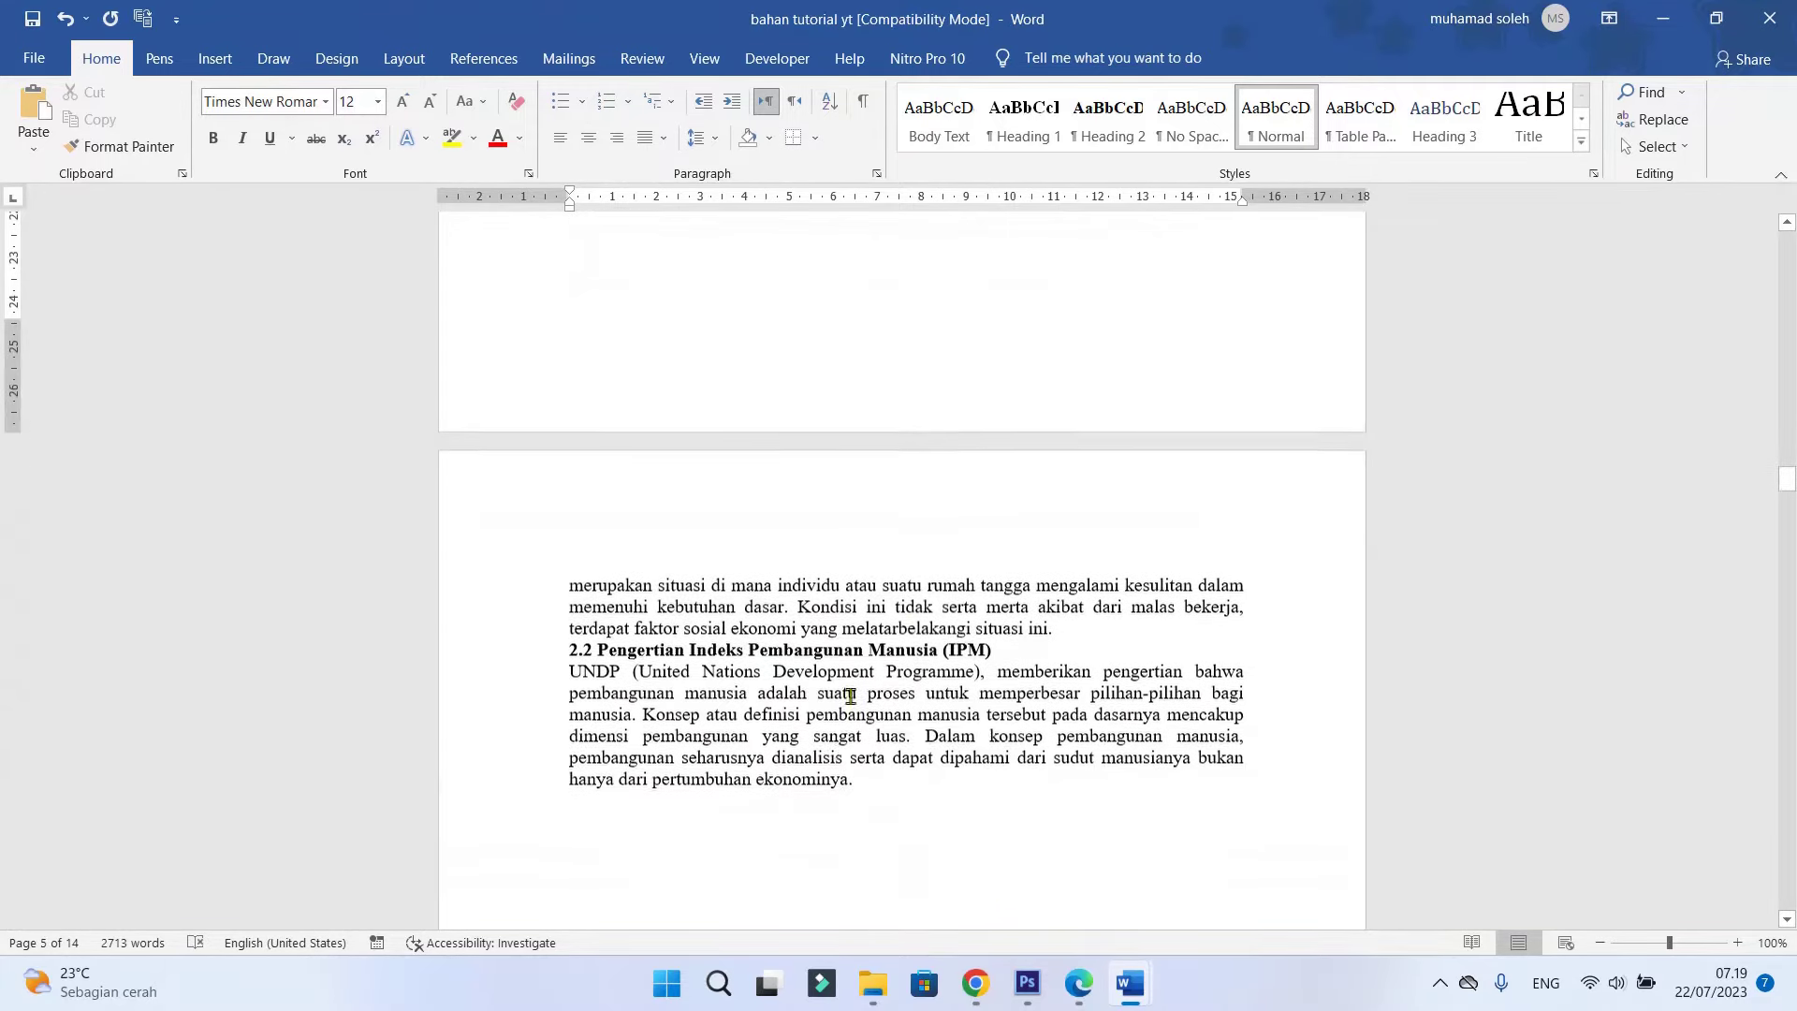
{"action": "scroll", "coordinate": [926, 562], "scroll_direction": "up", "scroll_amount": 1}
{"action": "scroll", "coordinate": [1023, 381], "scroll_direction": "up", "scroll_amount": 5}
{"action": "scroll", "coordinate": [1134, 398], "scroll_direction": "up", "scroll_amount": 2}
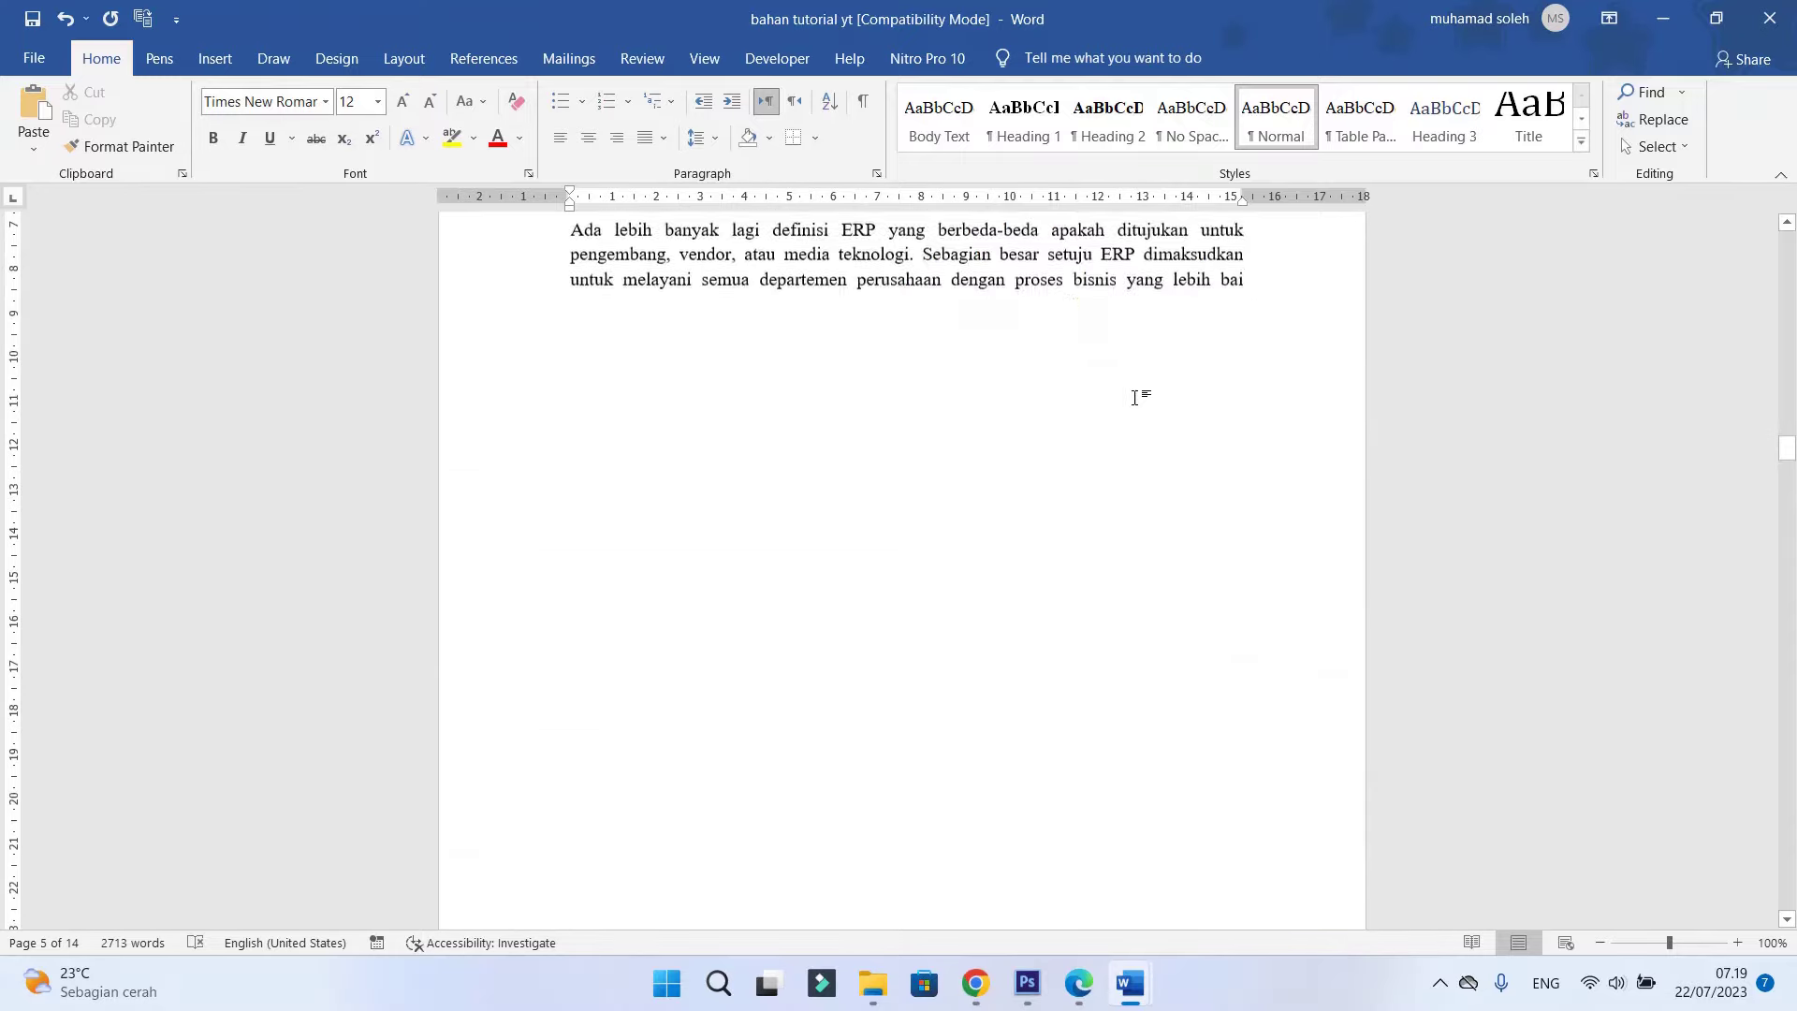
{"action": "scroll", "coordinate": [1141, 412], "scroll_direction": "down", "scroll_amount": 2}
{"action": "scroll", "coordinate": [1147, 458], "scroll_direction": "down", "scroll_amount": 4}
{"action": "scroll", "coordinate": [1132, 496], "scroll_direction": "down", "scroll_amount": 2}
{"action": "scroll", "coordinate": [1097, 536], "scroll_direction": "down", "scroll_amount": 5}
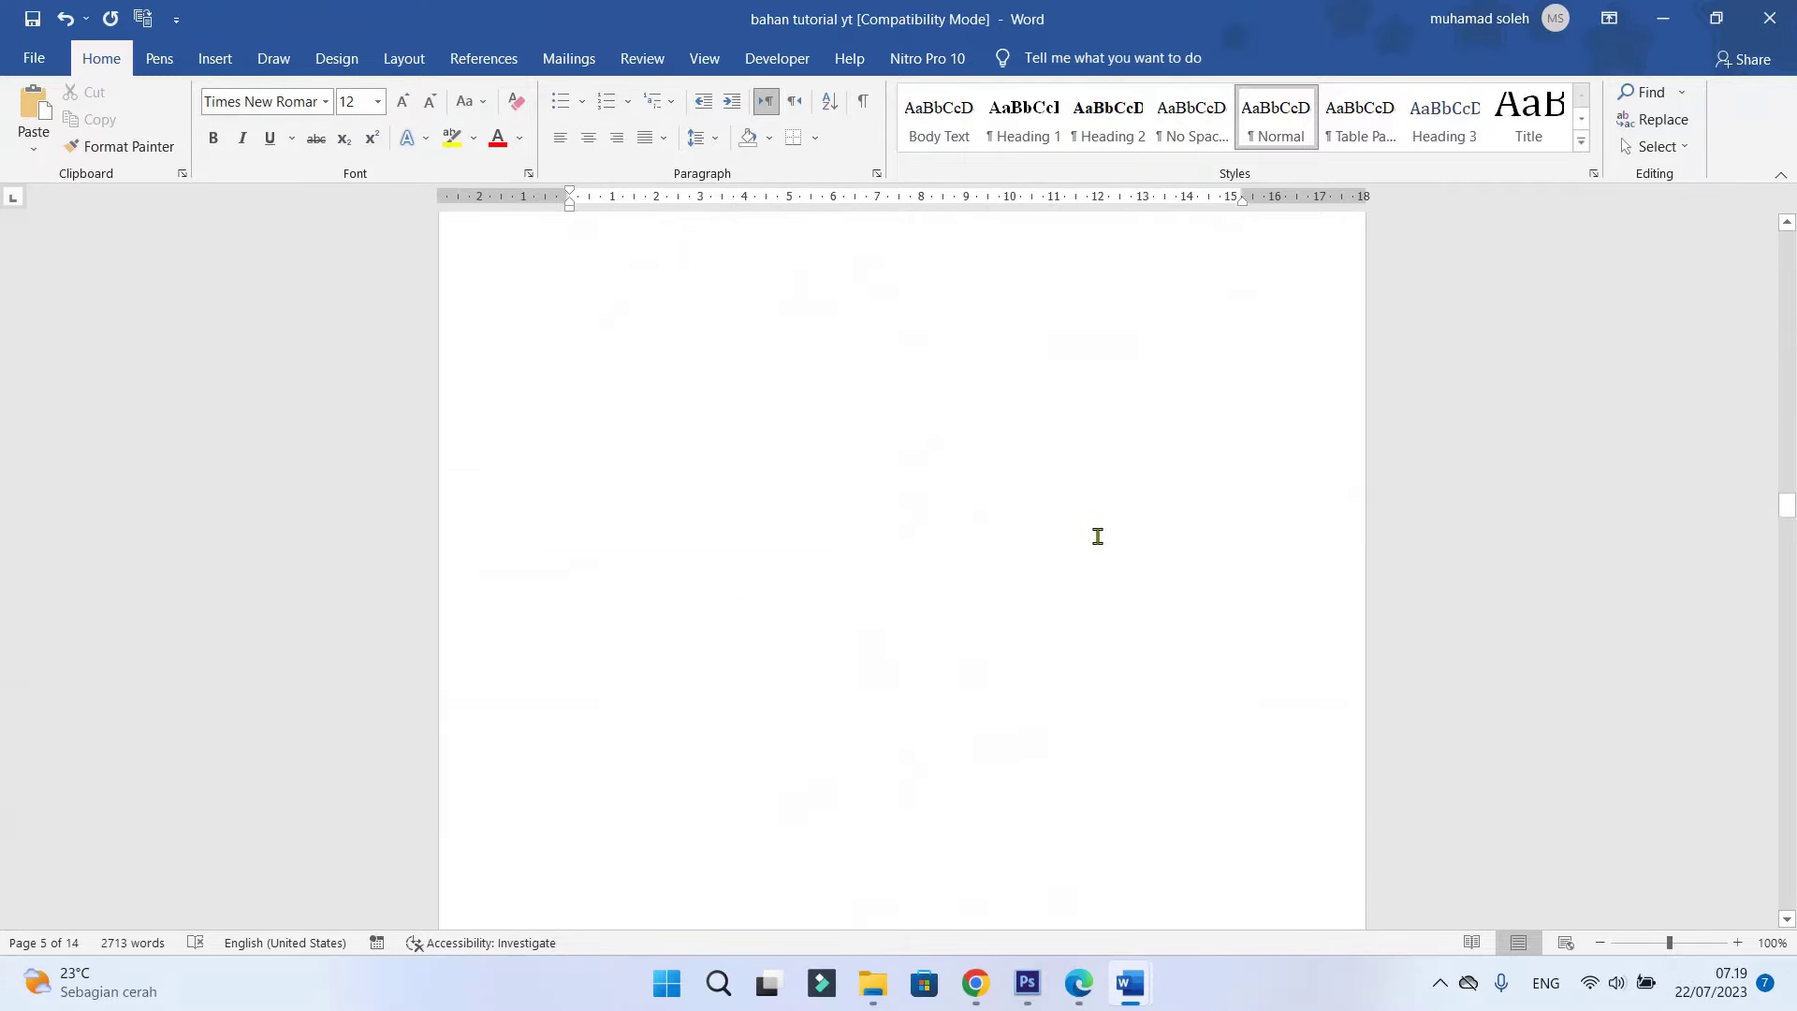
{"action": "scroll", "coordinate": [1097, 535], "scroll_direction": "down", "scroll_amount": 4}
{"action": "scroll", "coordinate": [1096, 535], "scroll_direction": "down", "scroll_amount": 2}
{"action": "scroll", "coordinate": [1097, 535], "scroll_direction": "down", "scroll_amount": 1}
{"action": "scroll", "coordinate": [1095, 534], "scroll_direction": "up", "scroll_amount": 3}
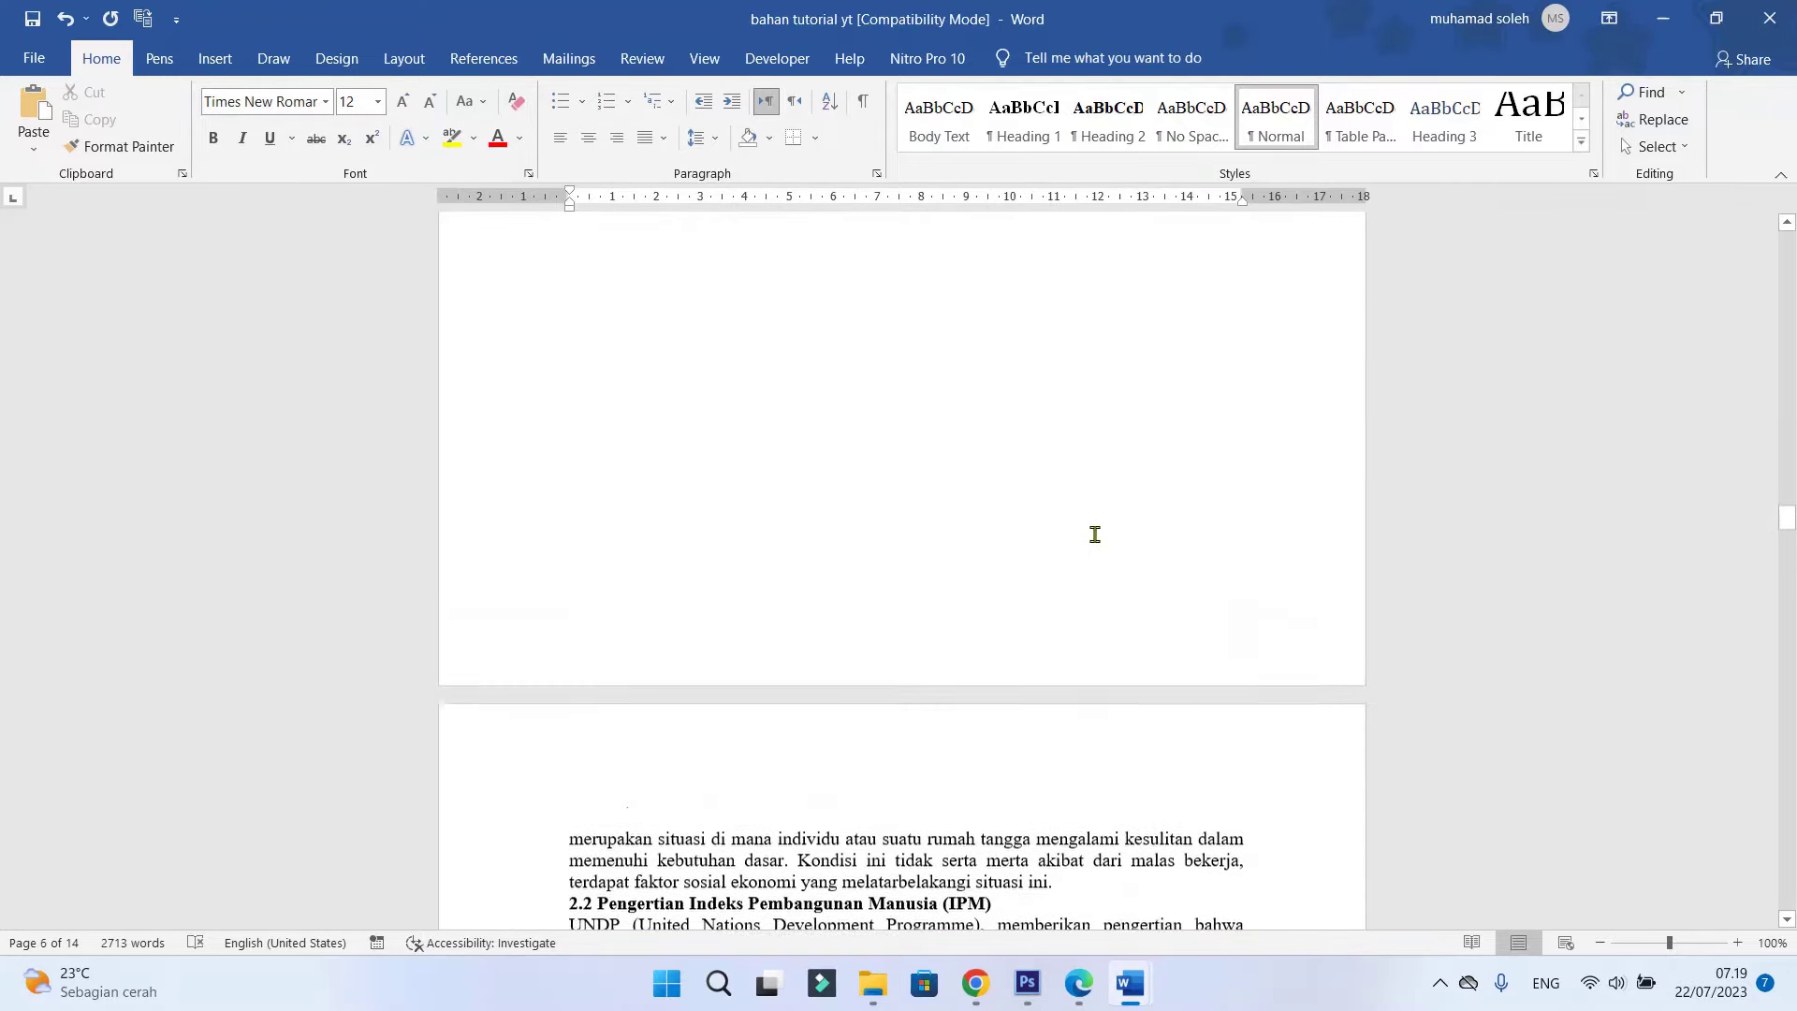
{"action": "scroll", "coordinate": [1095, 535], "scroll_direction": "up", "scroll_amount": 4}
{"action": "scroll", "coordinate": [1100, 525], "scroll_direction": "down", "scroll_amount": 9}
{"action": "scroll", "coordinate": [1104, 523], "scroll_direction": "up", "scroll_amount": 4}
{"action": "scroll", "coordinate": [1114, 514], "scroll_direction": "up", "scroll_amount": 3}
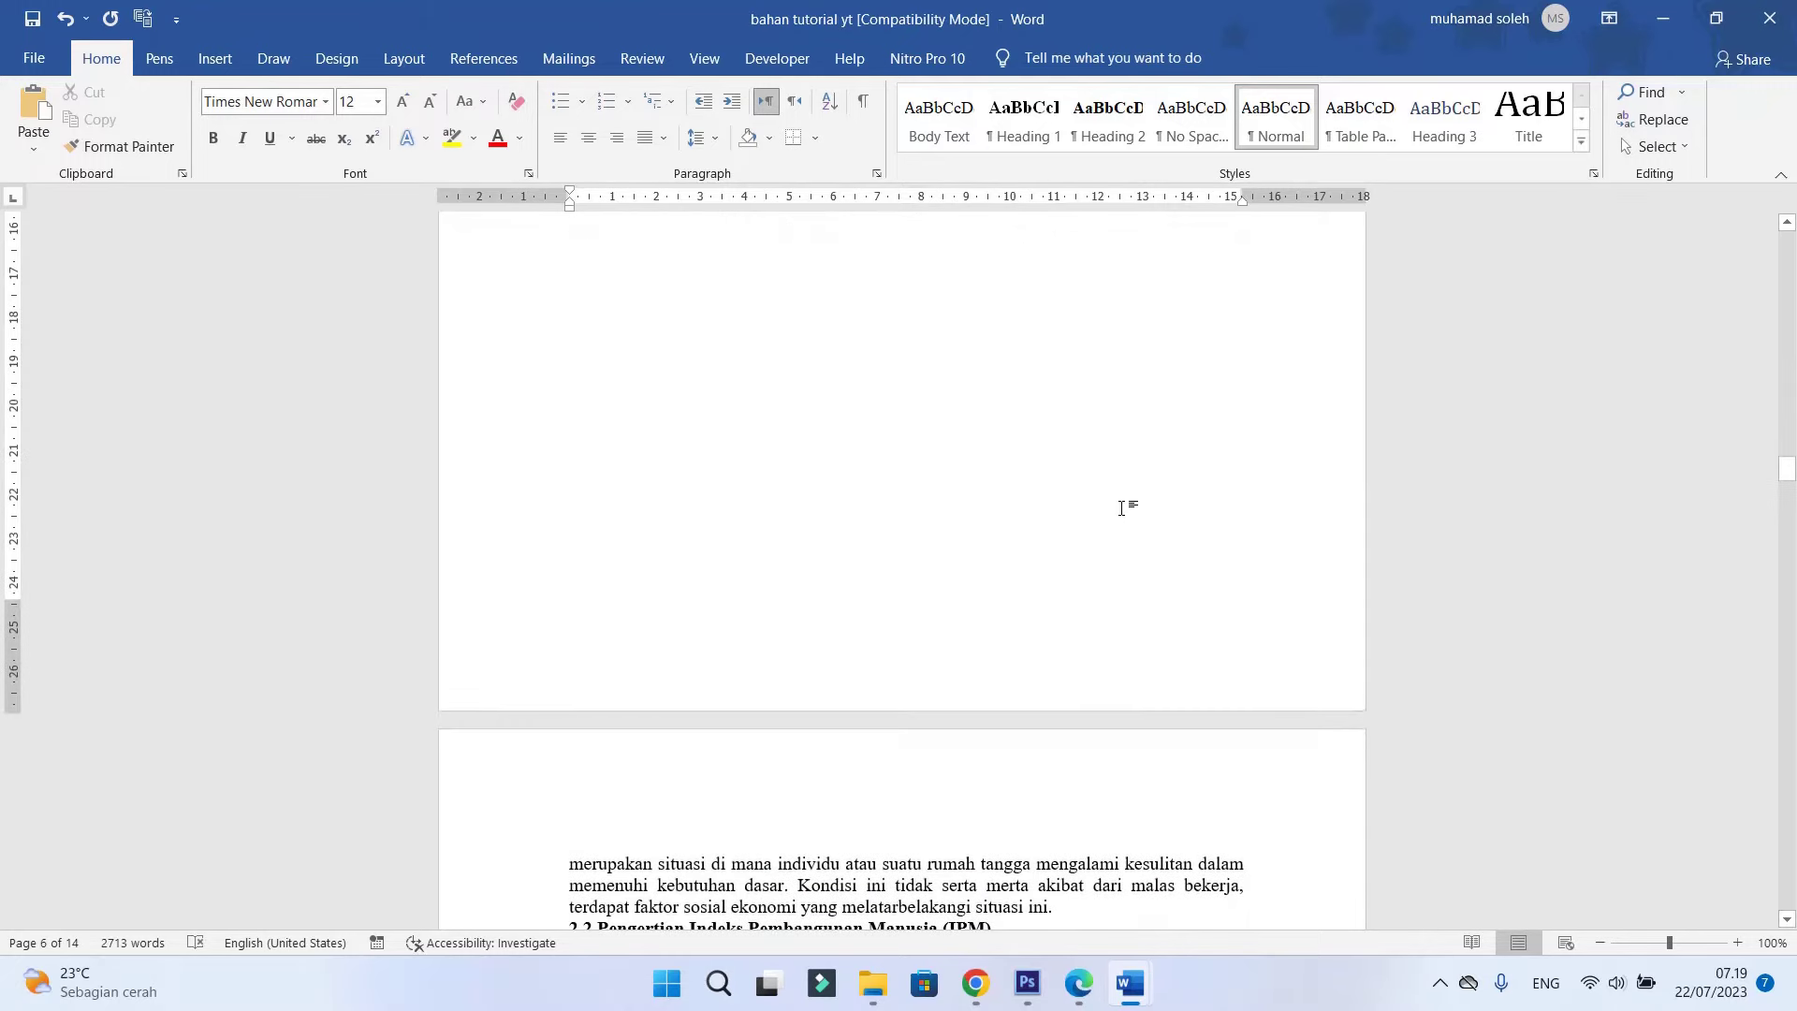
{"action": "scroll", "coordinate": [1121, 507], "scroll_direction": "up", "scroll_amount": 5}
{"action": "scroll", "coordinate": [1123, 505], "scroll_direction": "up", "scroll_amount": 6}
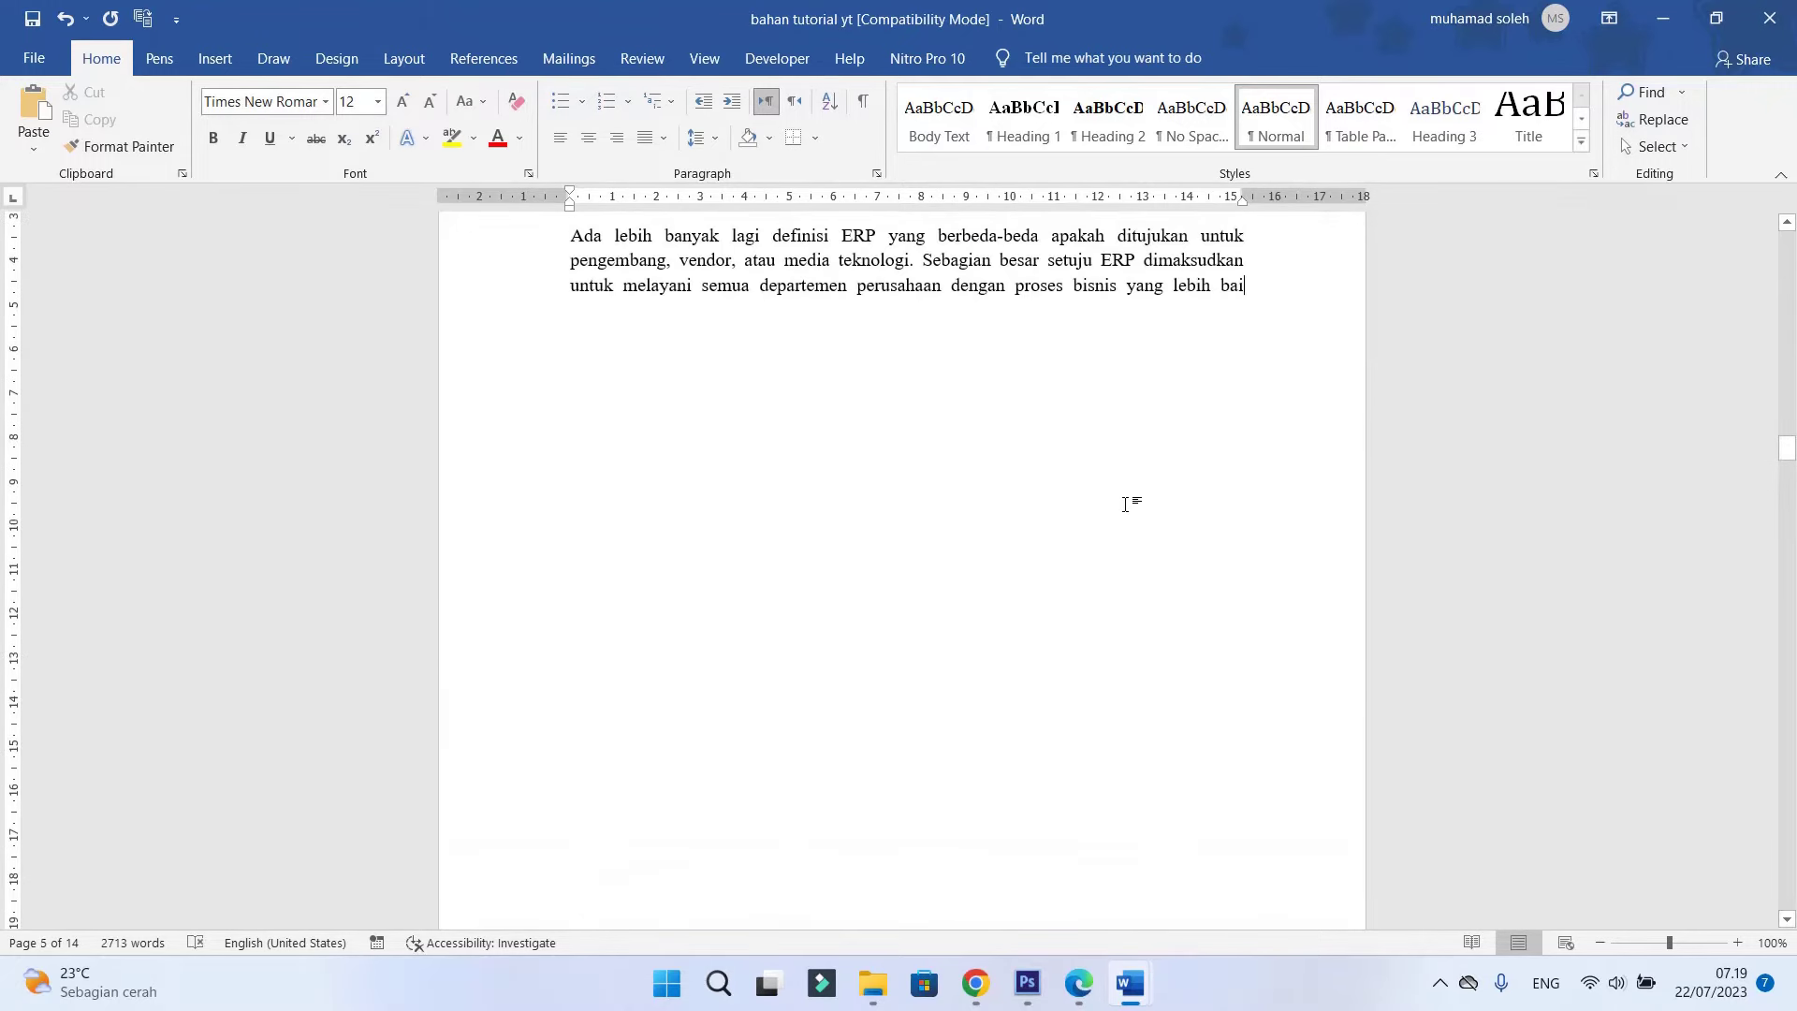
{"action": "type", "text": "k"}
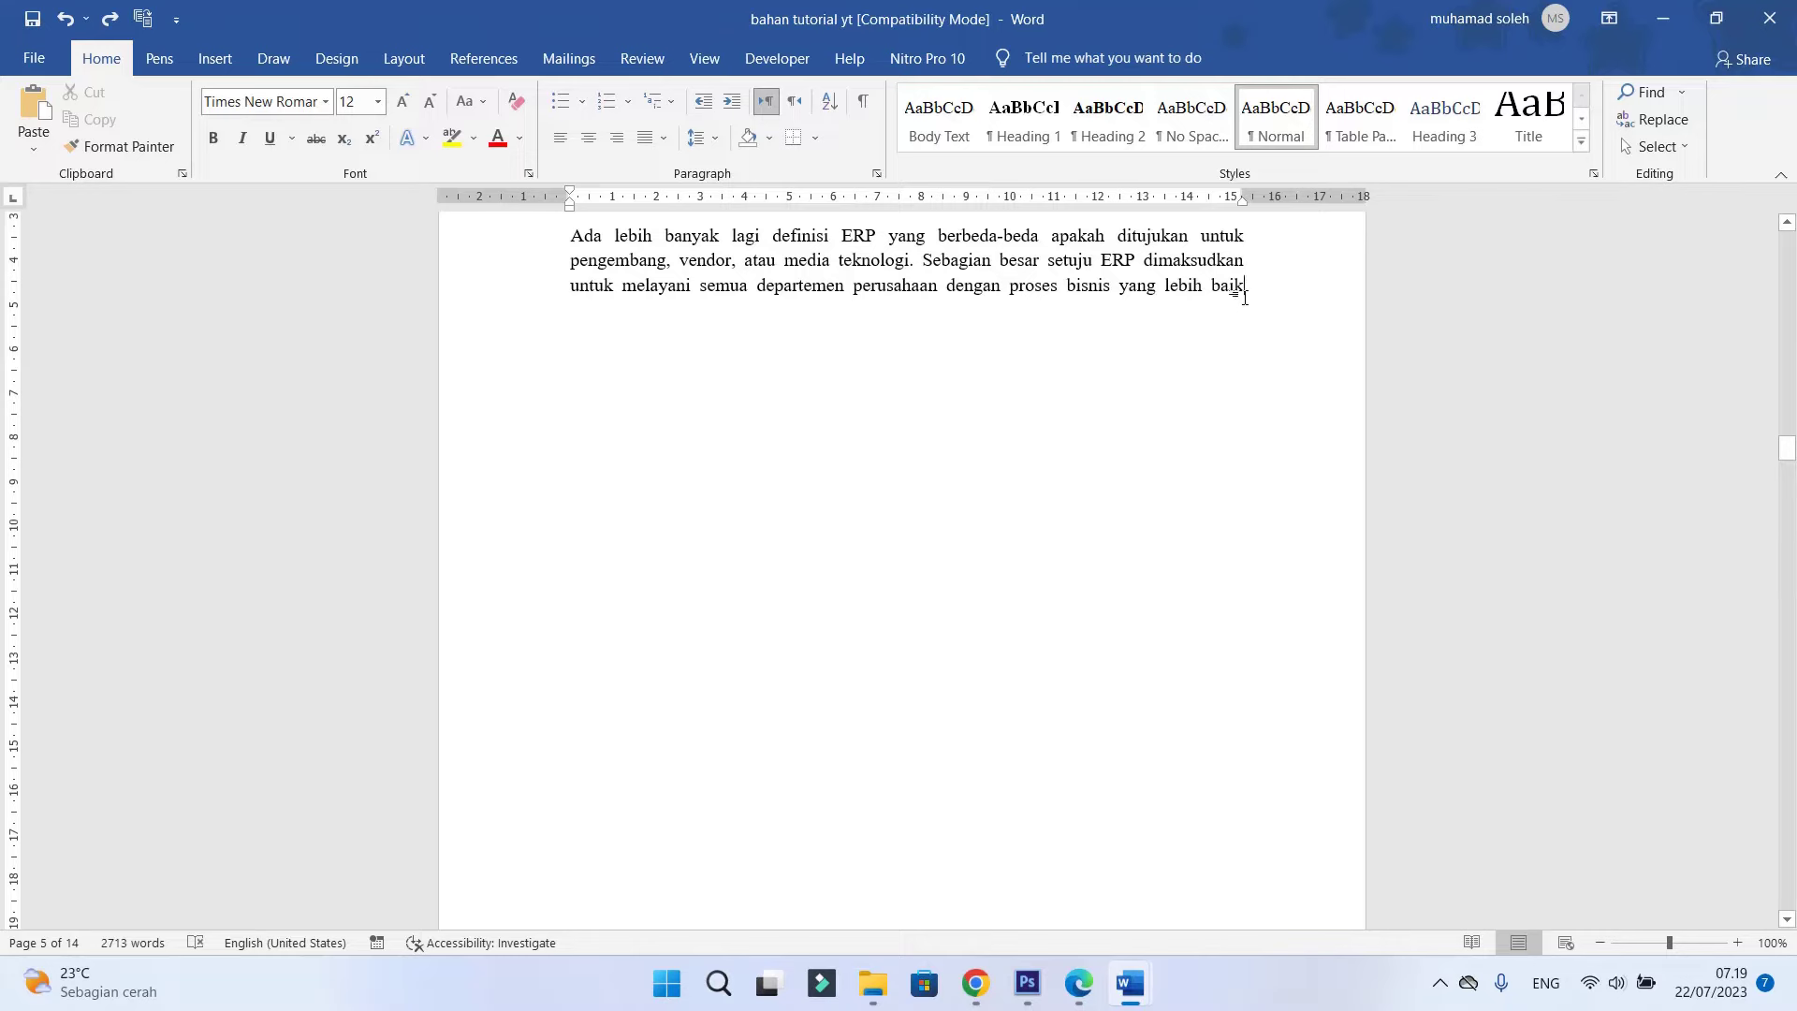
Scroll down to the large blank gap above section 2.2
{"action": "scroll", "coordinate": [1244, 357], "scroll_direction": "down", "scroll_amount": 3}
{"action": "scroll", "coordinate": [1158, 477], "scroll_direction": "down", "scroll_amount": 5}
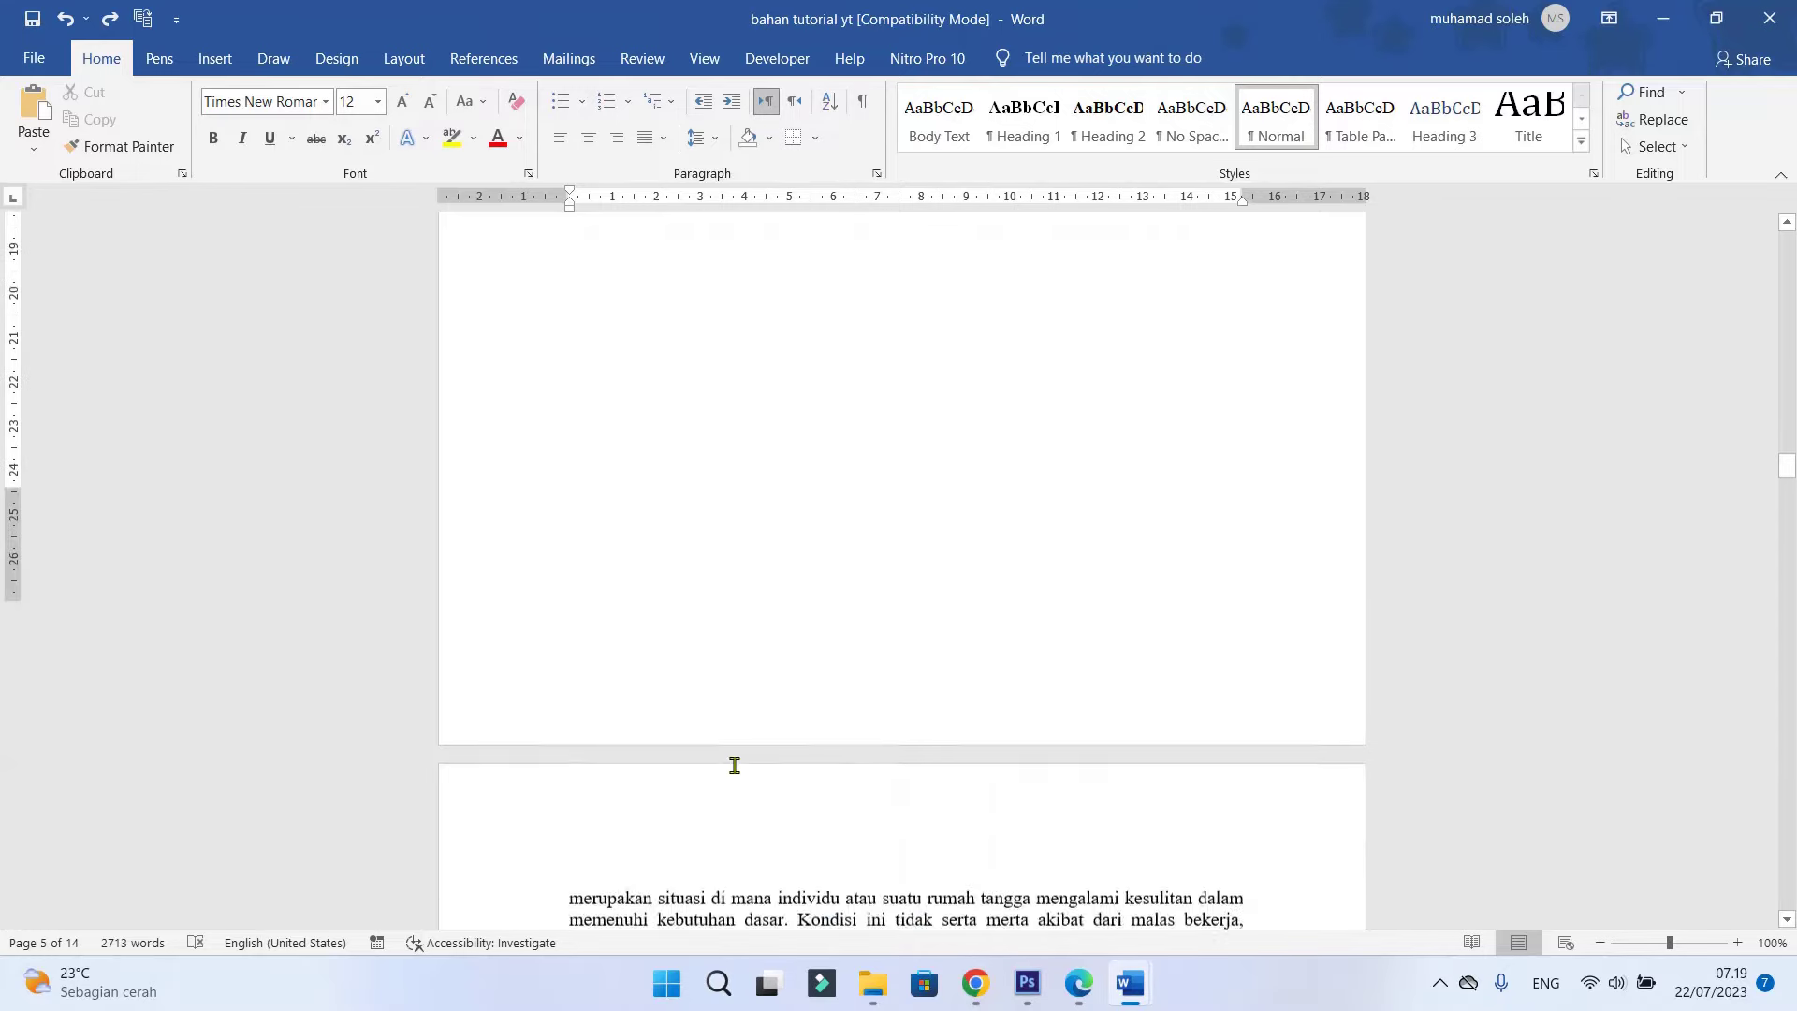
{"action": "scroll", "coordinate": [733, 761], "scroll_direction": "down", "scroll_amount": 3}
{"action": "scroll", "coordinate": [872, 669], "scroll_direction": "down", "scroll_amount": 3}
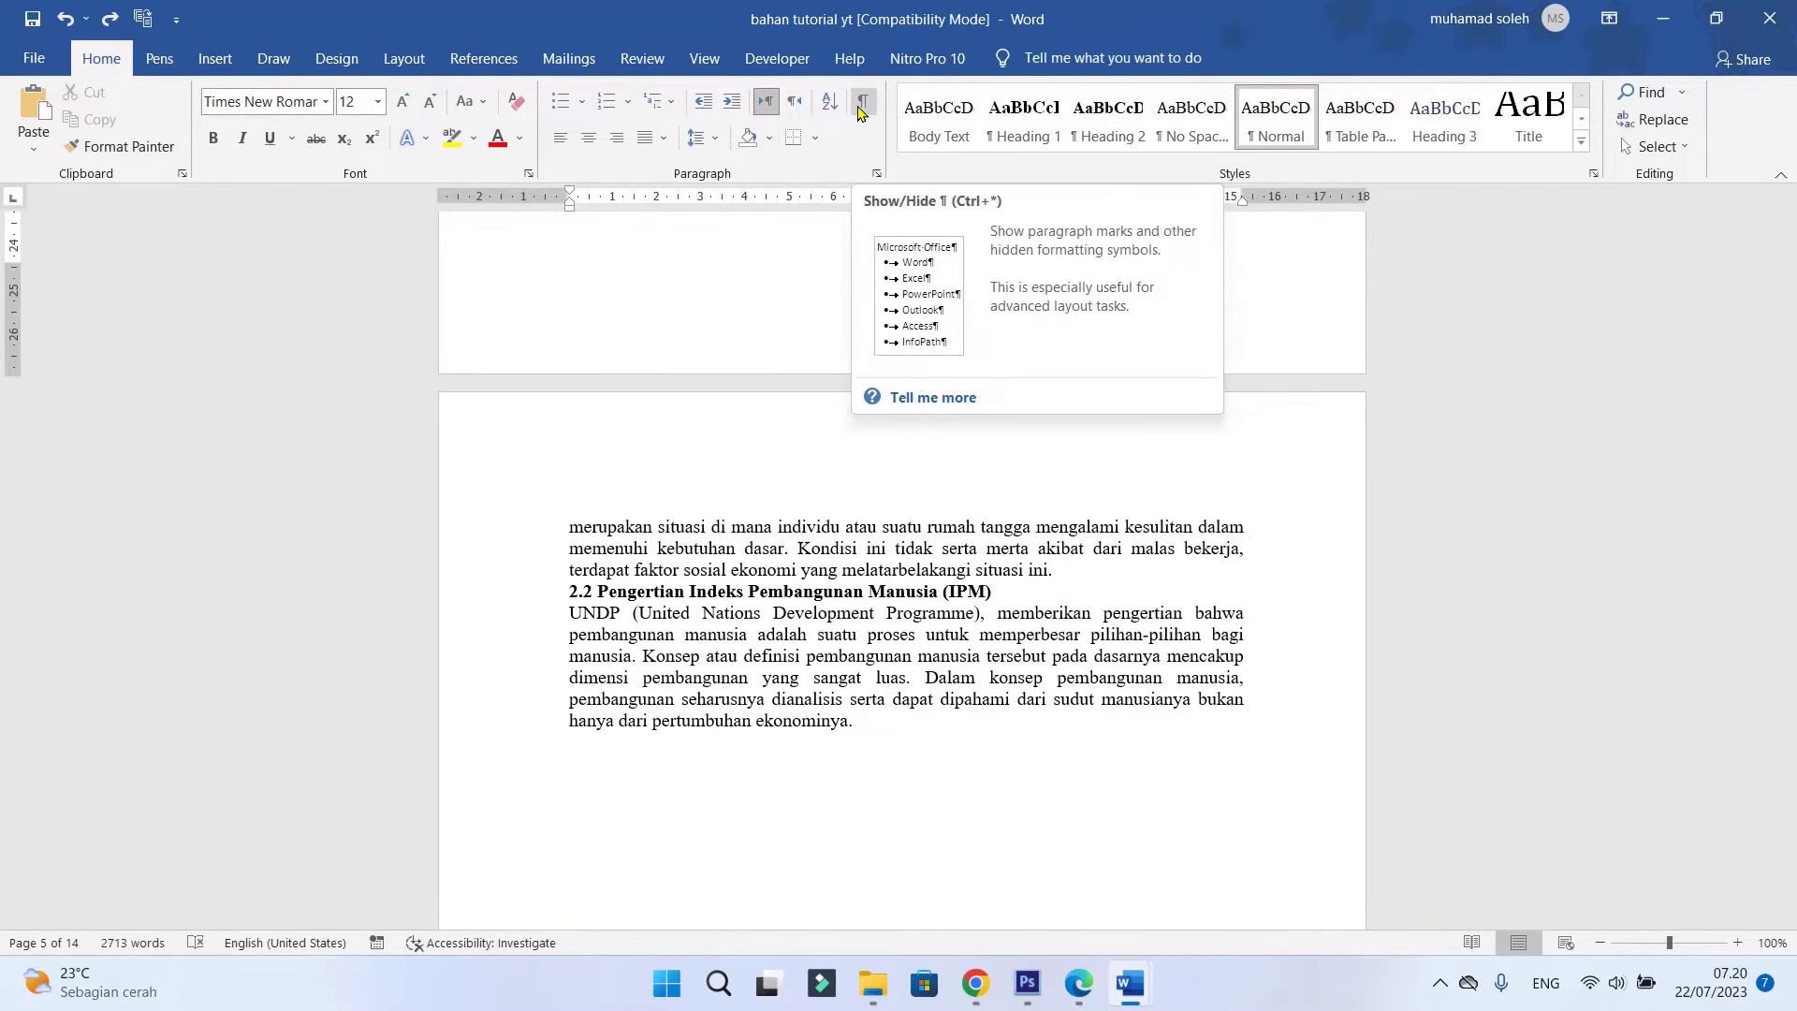
Show formatting marks and delete the Next Page section break after 'ekonominya.'
{"action": "left_click", "coordinate": [859, 105]}
{"action": "scroll", "coordinate": [1304, 609], "scroll_direction": "down", "scroll_amount": 3}
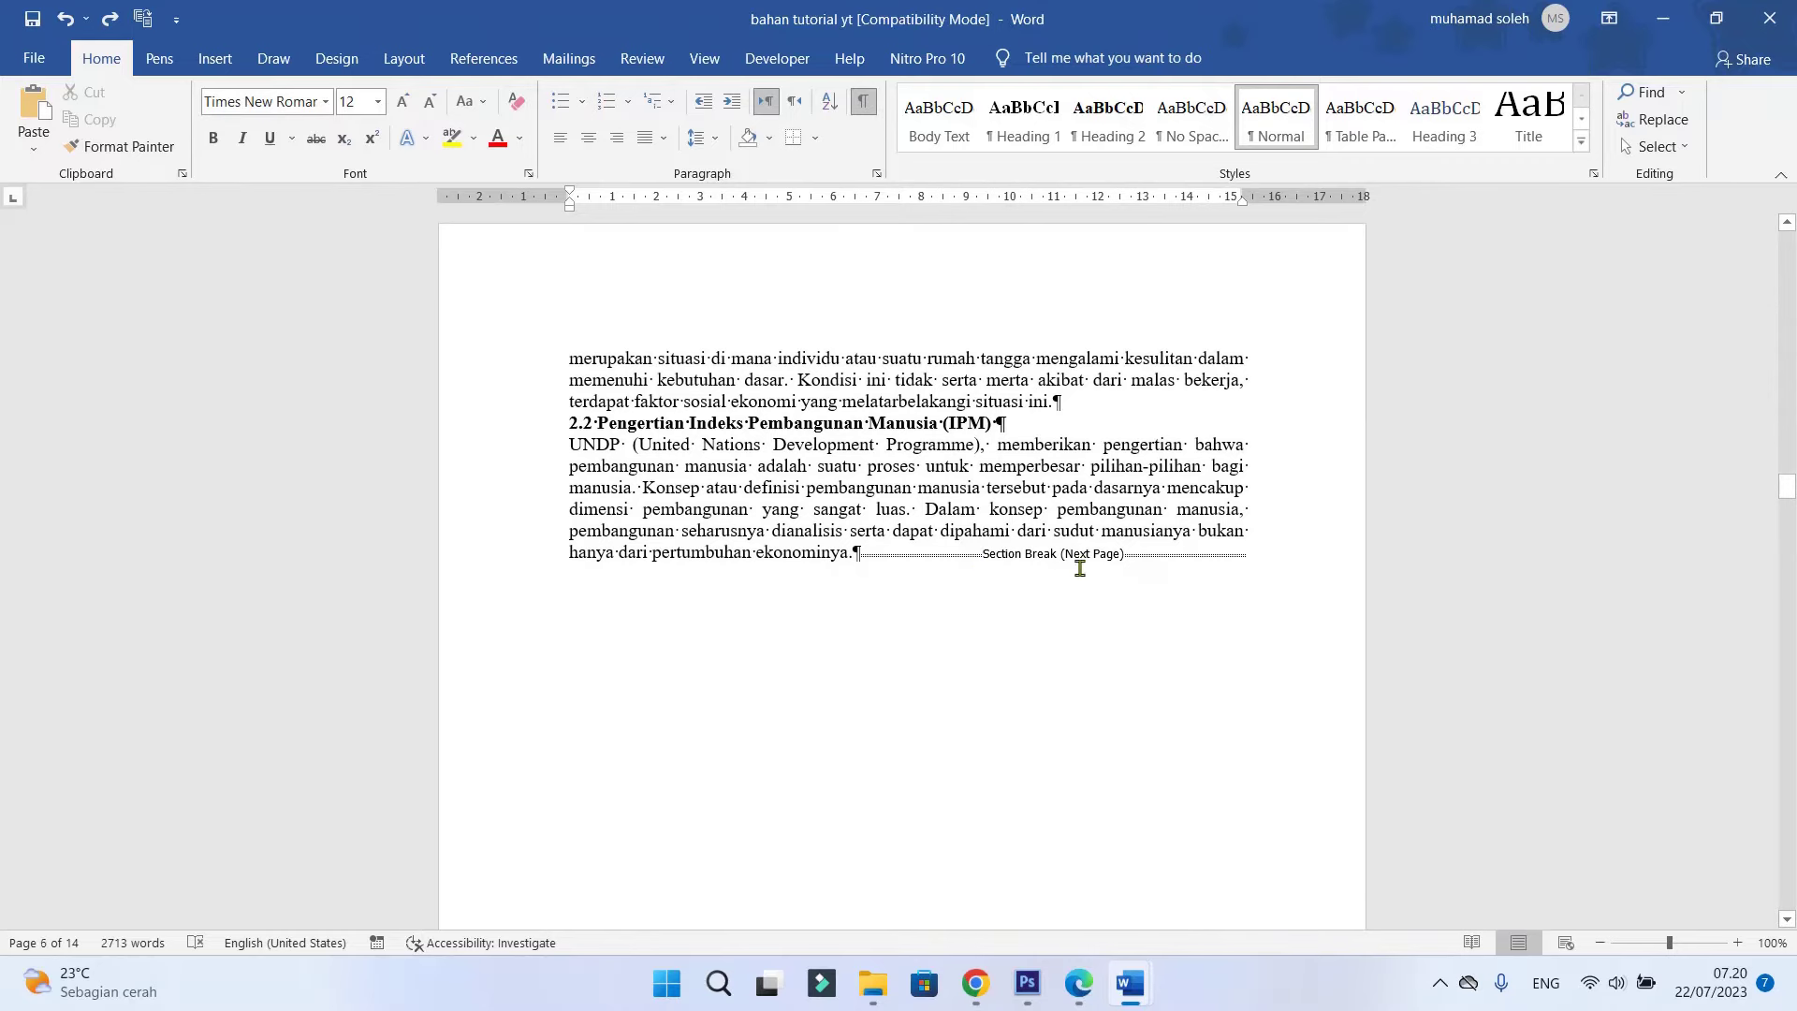
{"action": "left_click", "coordinate": [859, 557]}
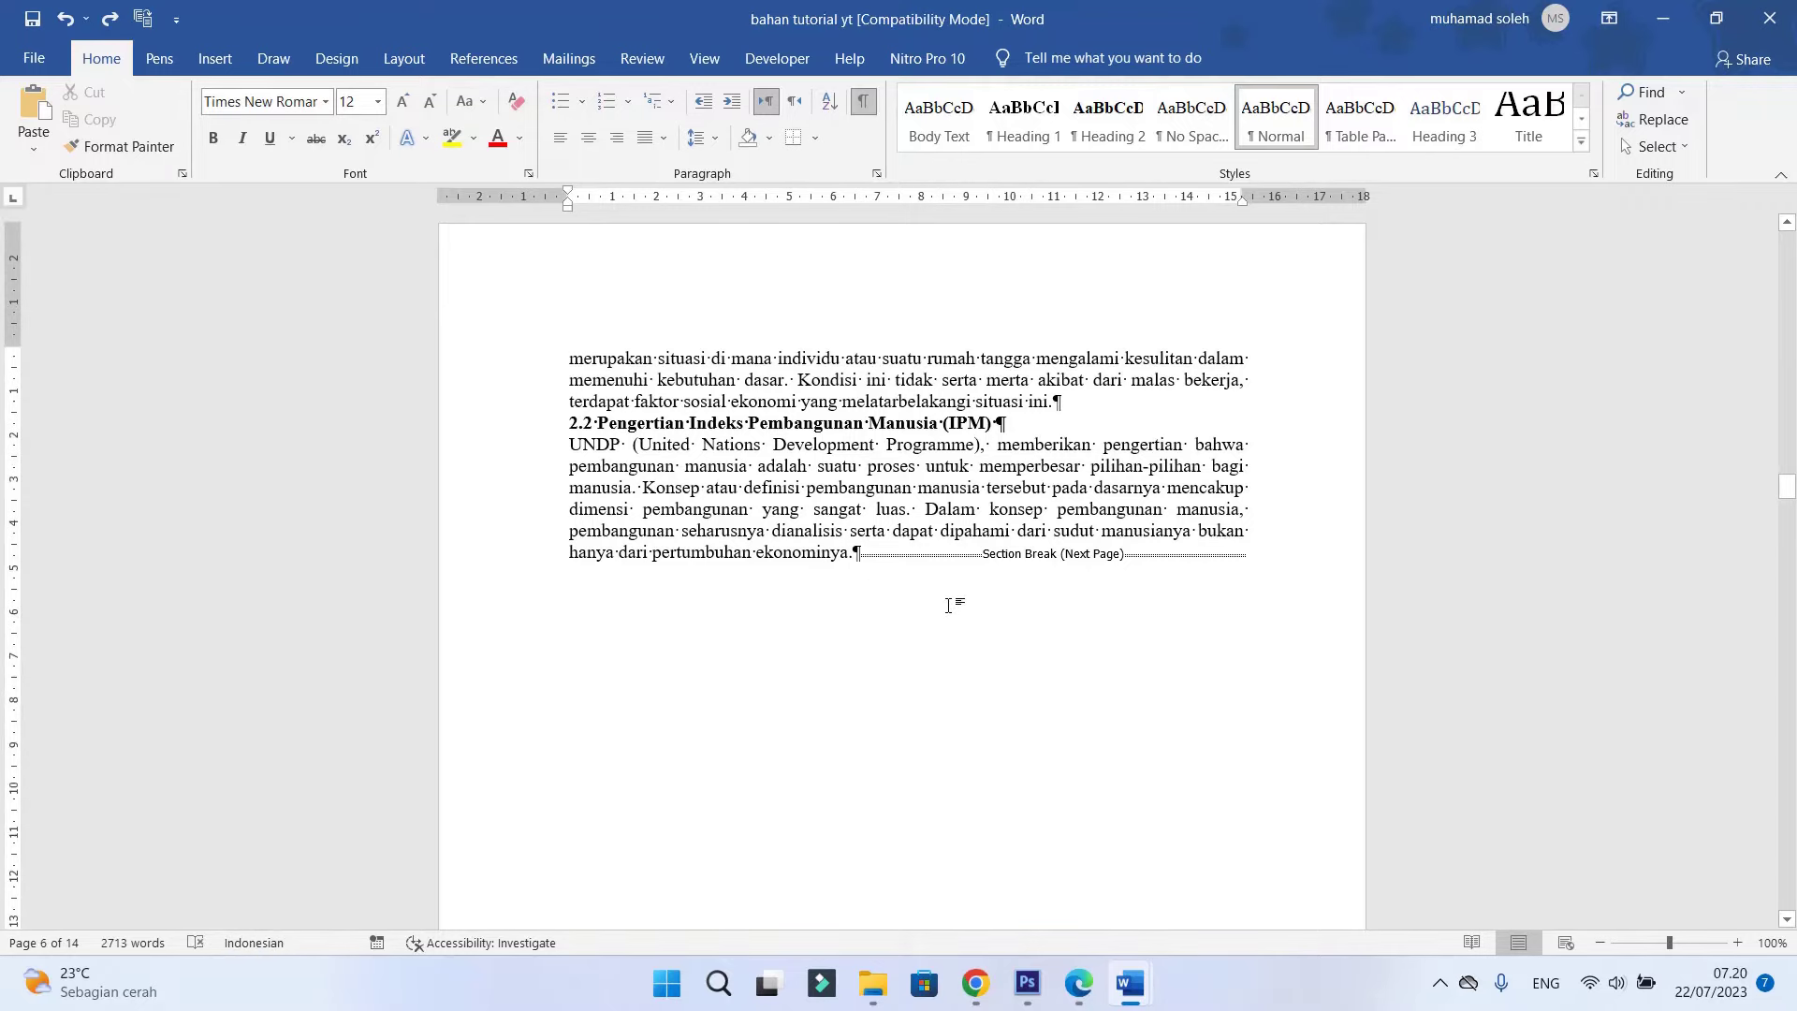
{"action": "key", "text": "Delete"}
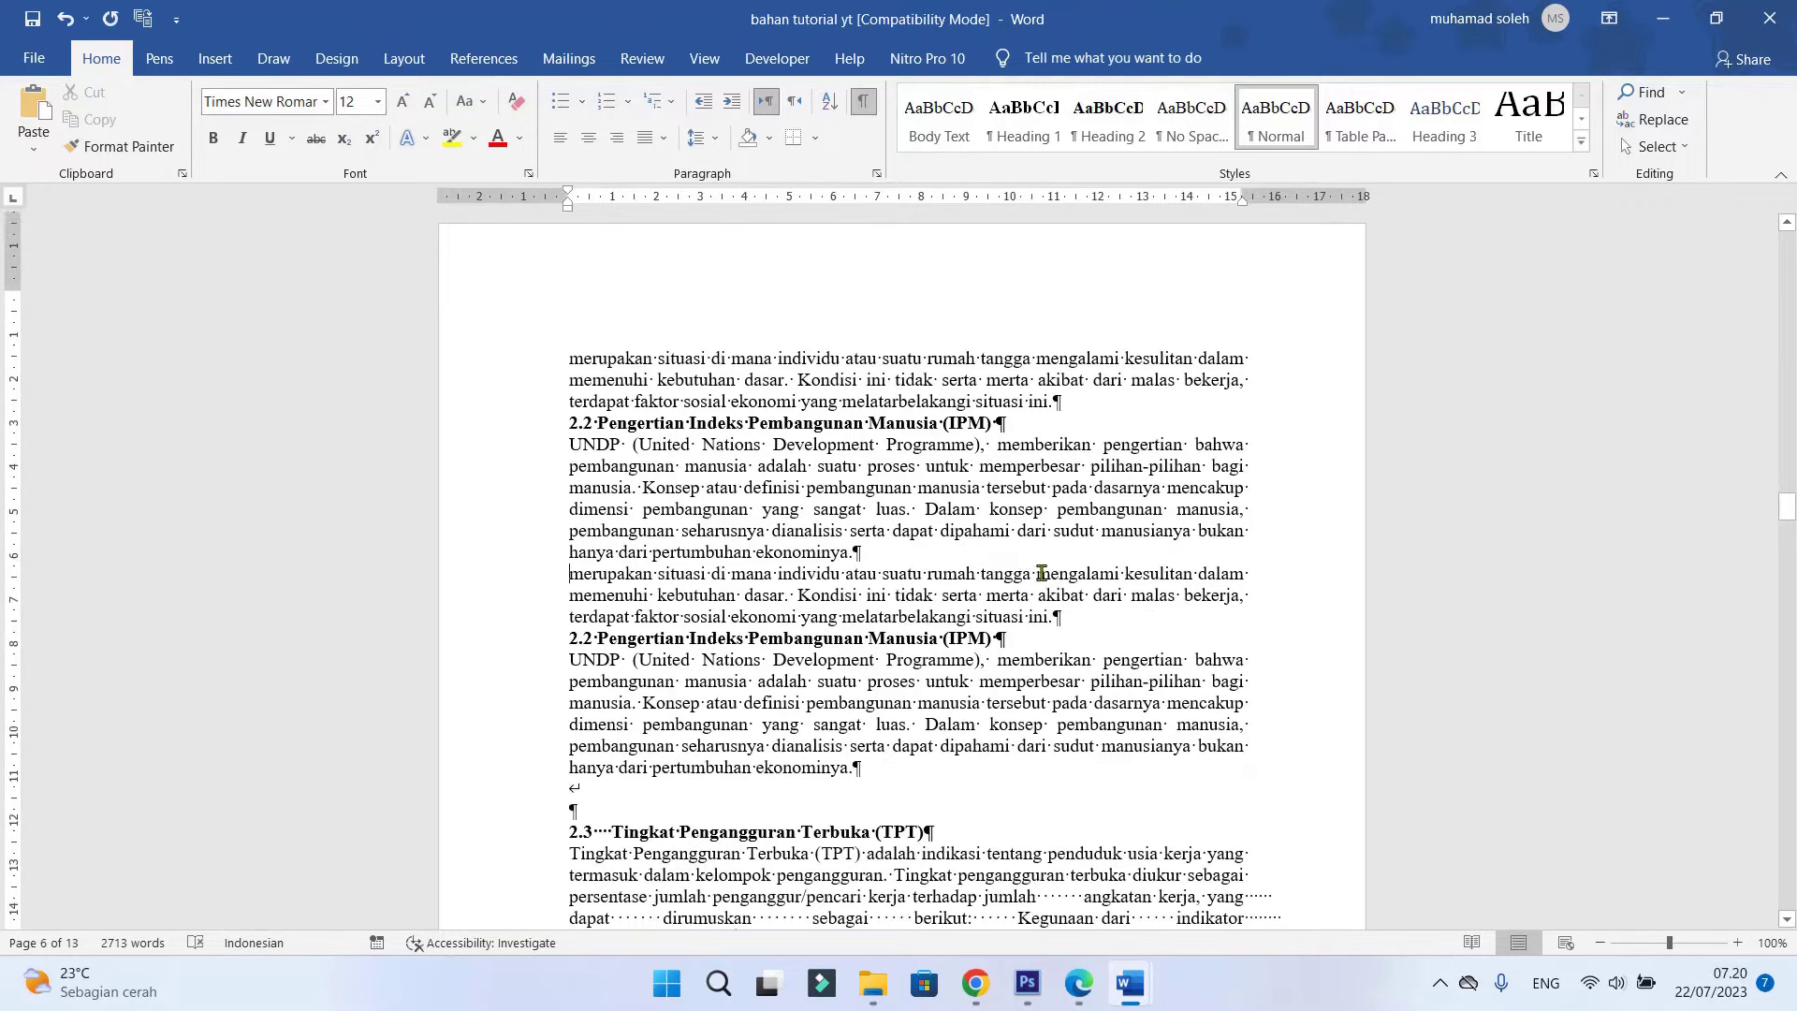
{"action": "scroll", "coordinate": [1048, 590], "scroll_direction": "down", "scroll_amount": 2}
{"action": "scroll", "coordinate": [1039, 568], "scroll_direction": "down", "scroll_amount": 6}
{"action": "scroll", "coordinate": [1020, 573], "scroll_direction": "up", "scroll_amount": 10}
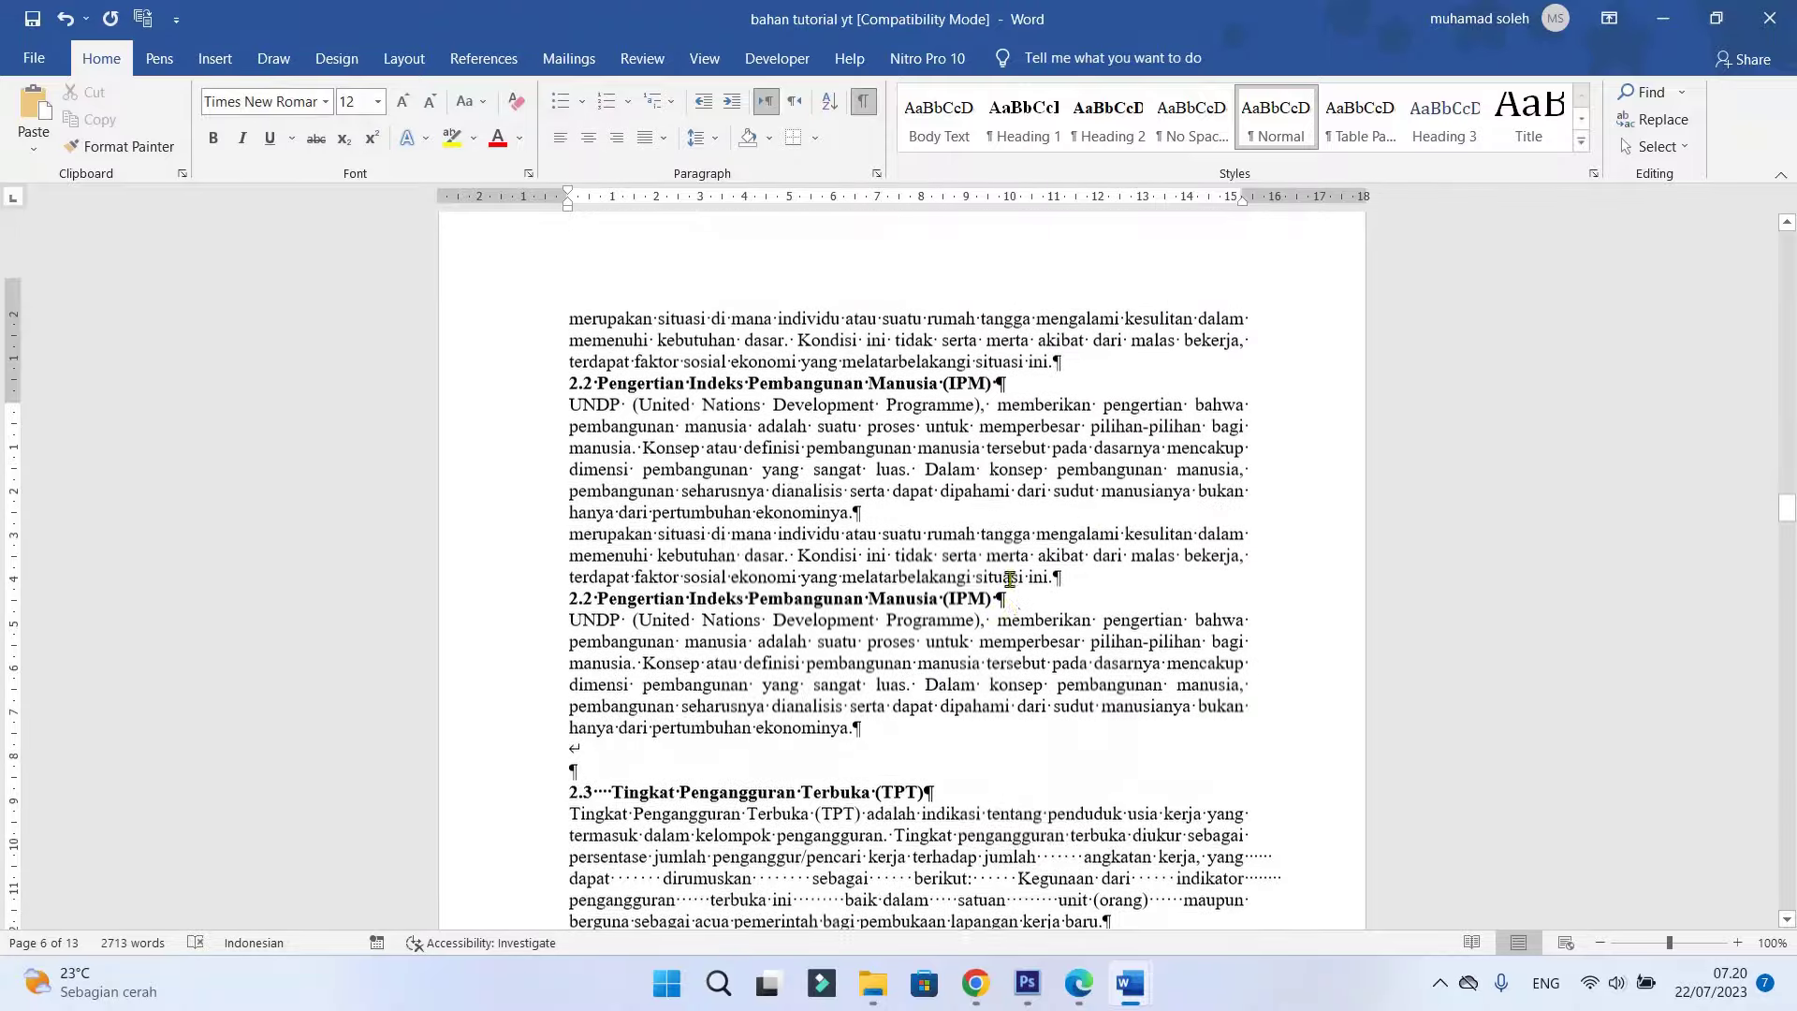
{"action": "scroll", "coordinate": [1012, 570], "scroll_direction": "up", "scroll_amount": 5}
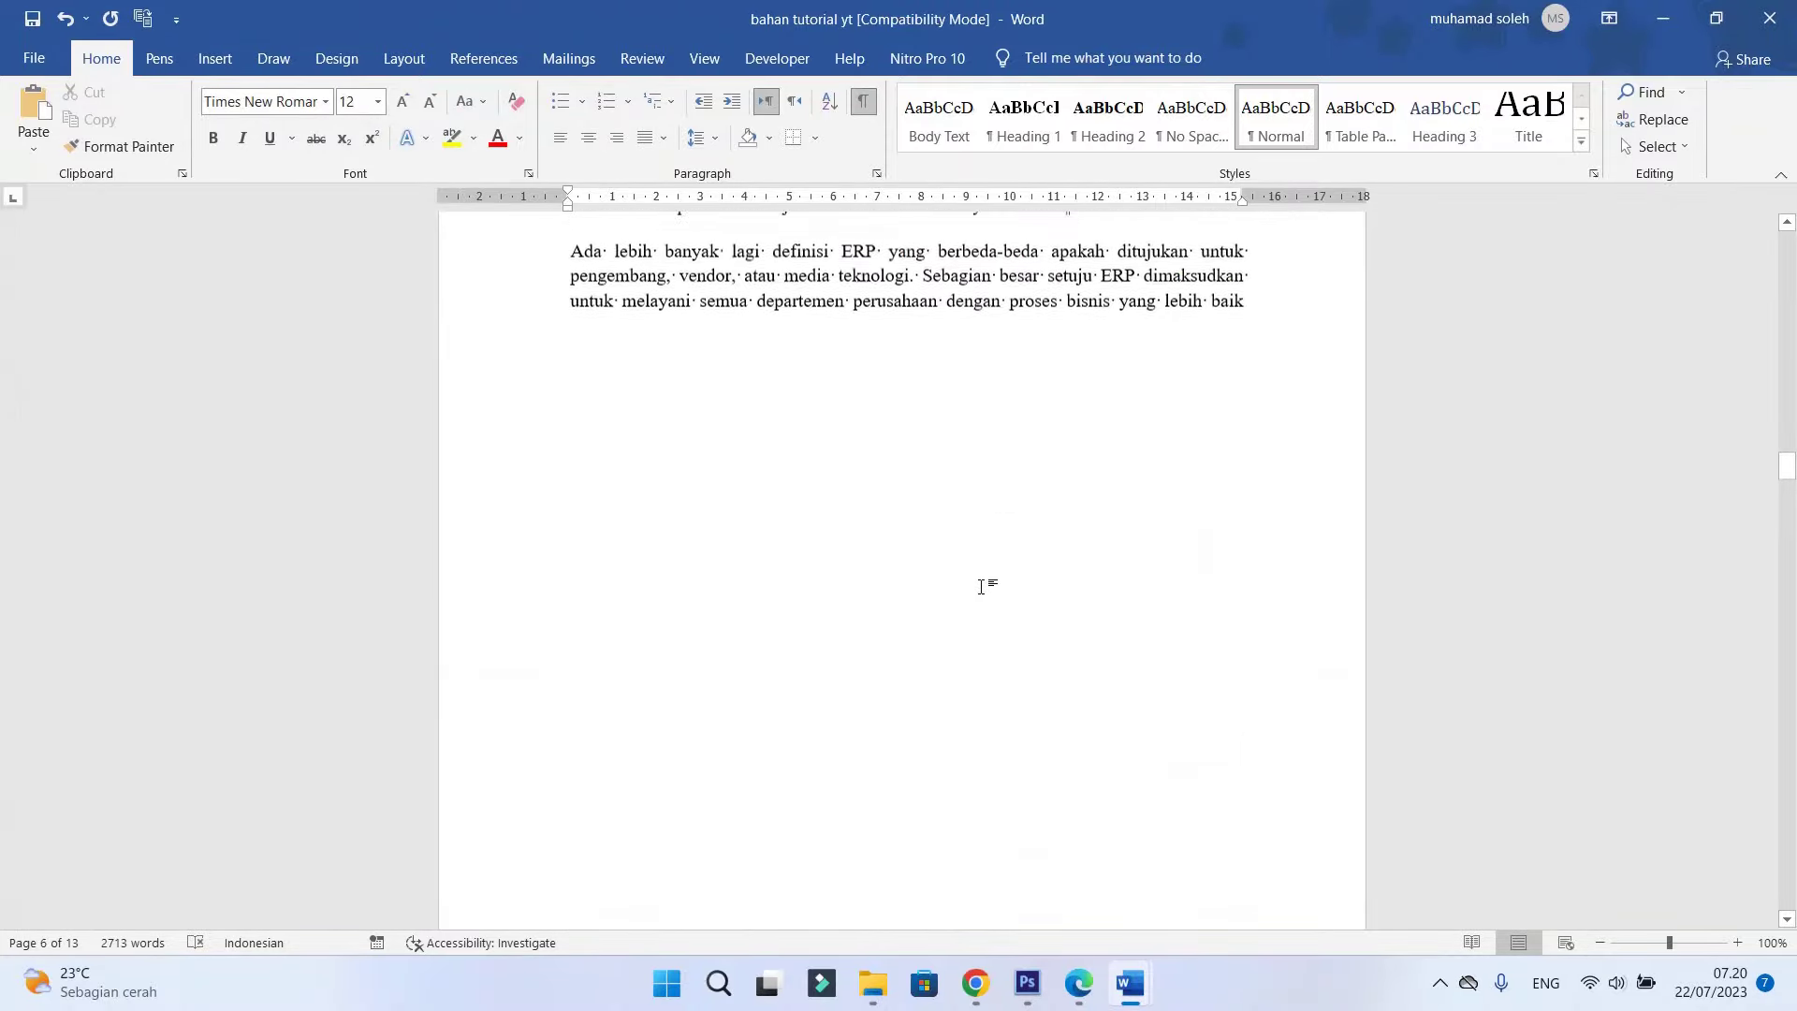
{"action": "scroll", "coordinate": [1003, 732], "scroll_direction": "down", "scroll_amount": 5}
{"action": "scroll", "coordinate": [1030, 655], "scroll_direction": "down", "scroll_amount": 2}
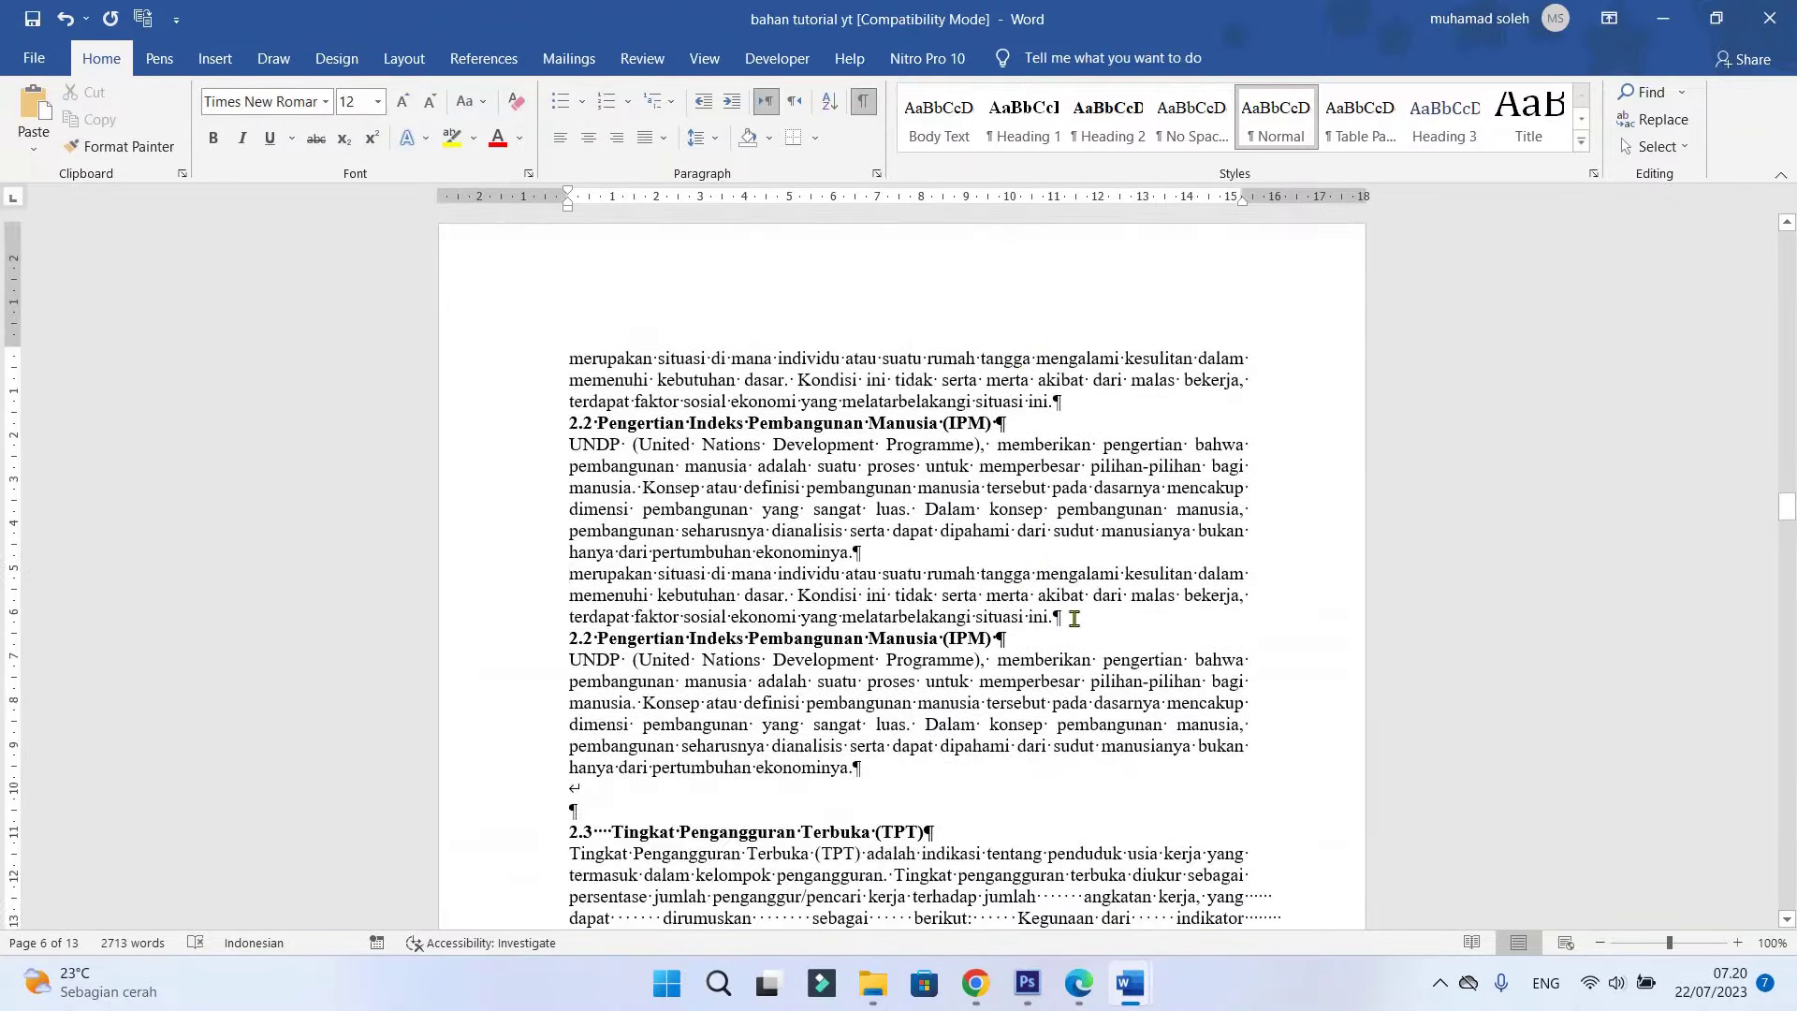
Undo that deletion, then redo it from the start of the 'merupakan' paragraph
{"action": "key", "text": "ctrl+z"}
{"action": "scroll", "coordinate": [1074, 605], "scroll_direction": "up", "scroll_amount": 4}
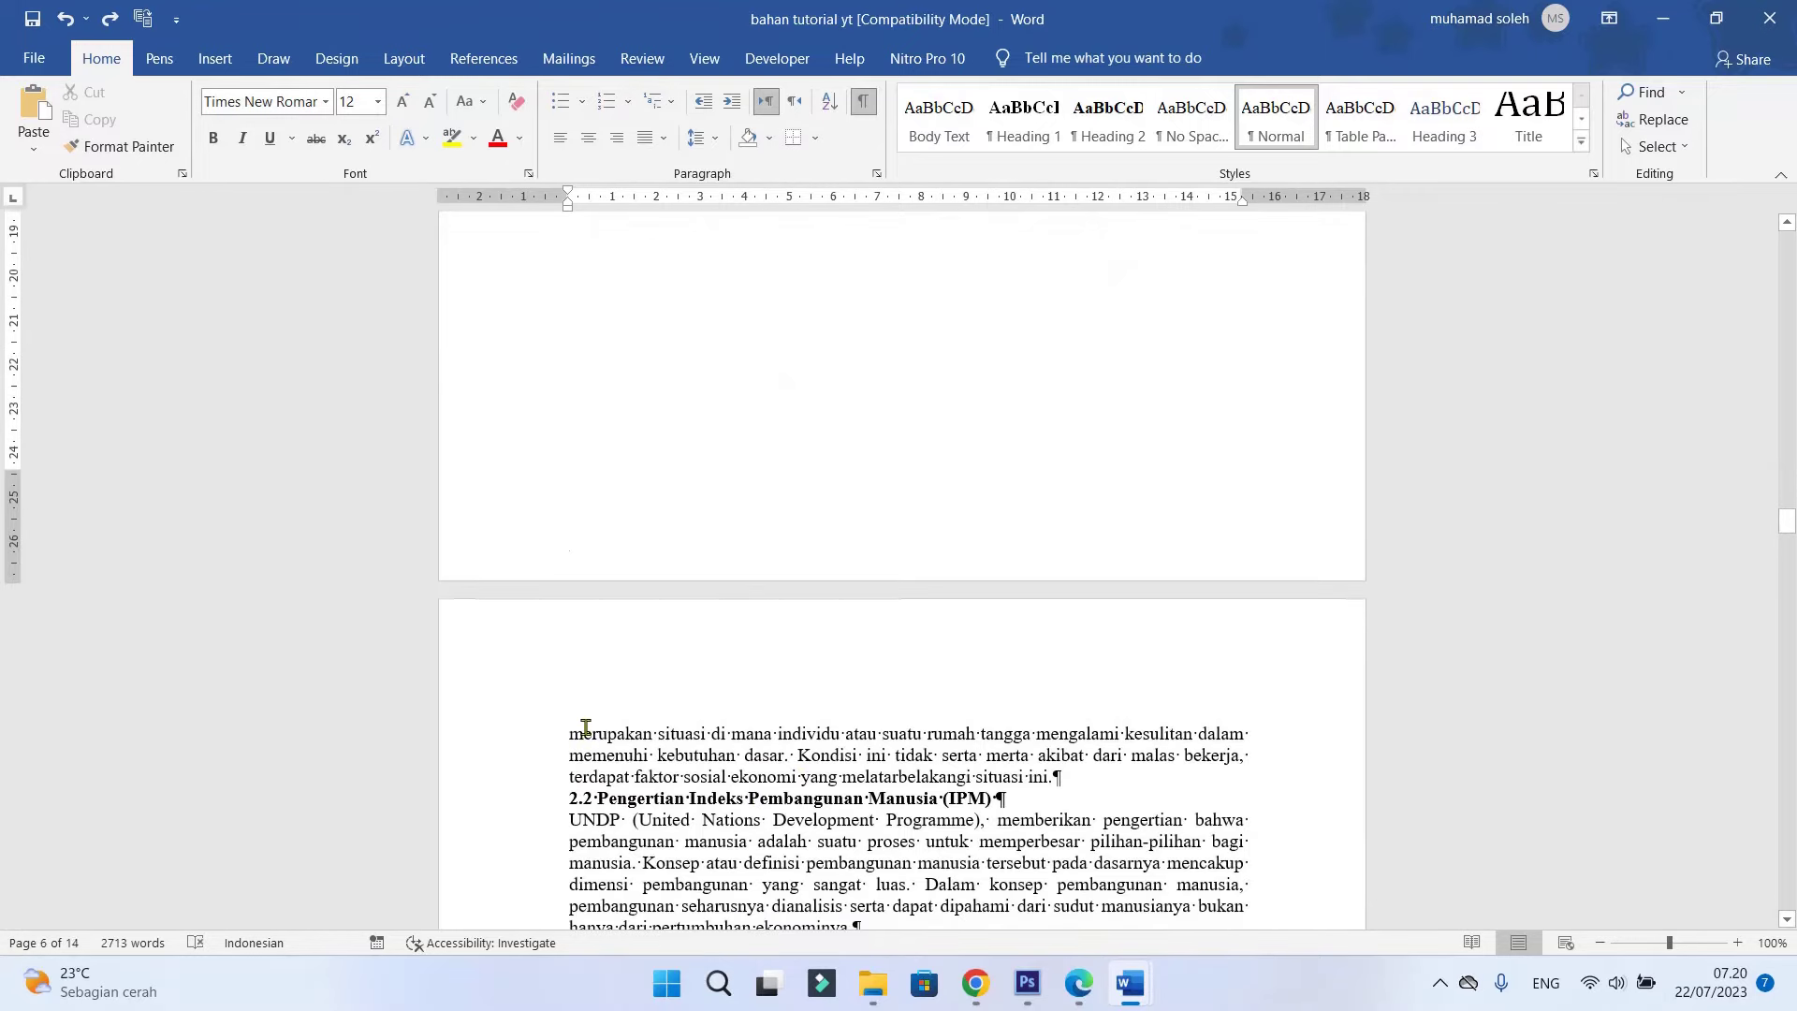
{"action": "left_click", "coordinate": [577, 729]}
{"action": "key", "text": "ctrl+y"}
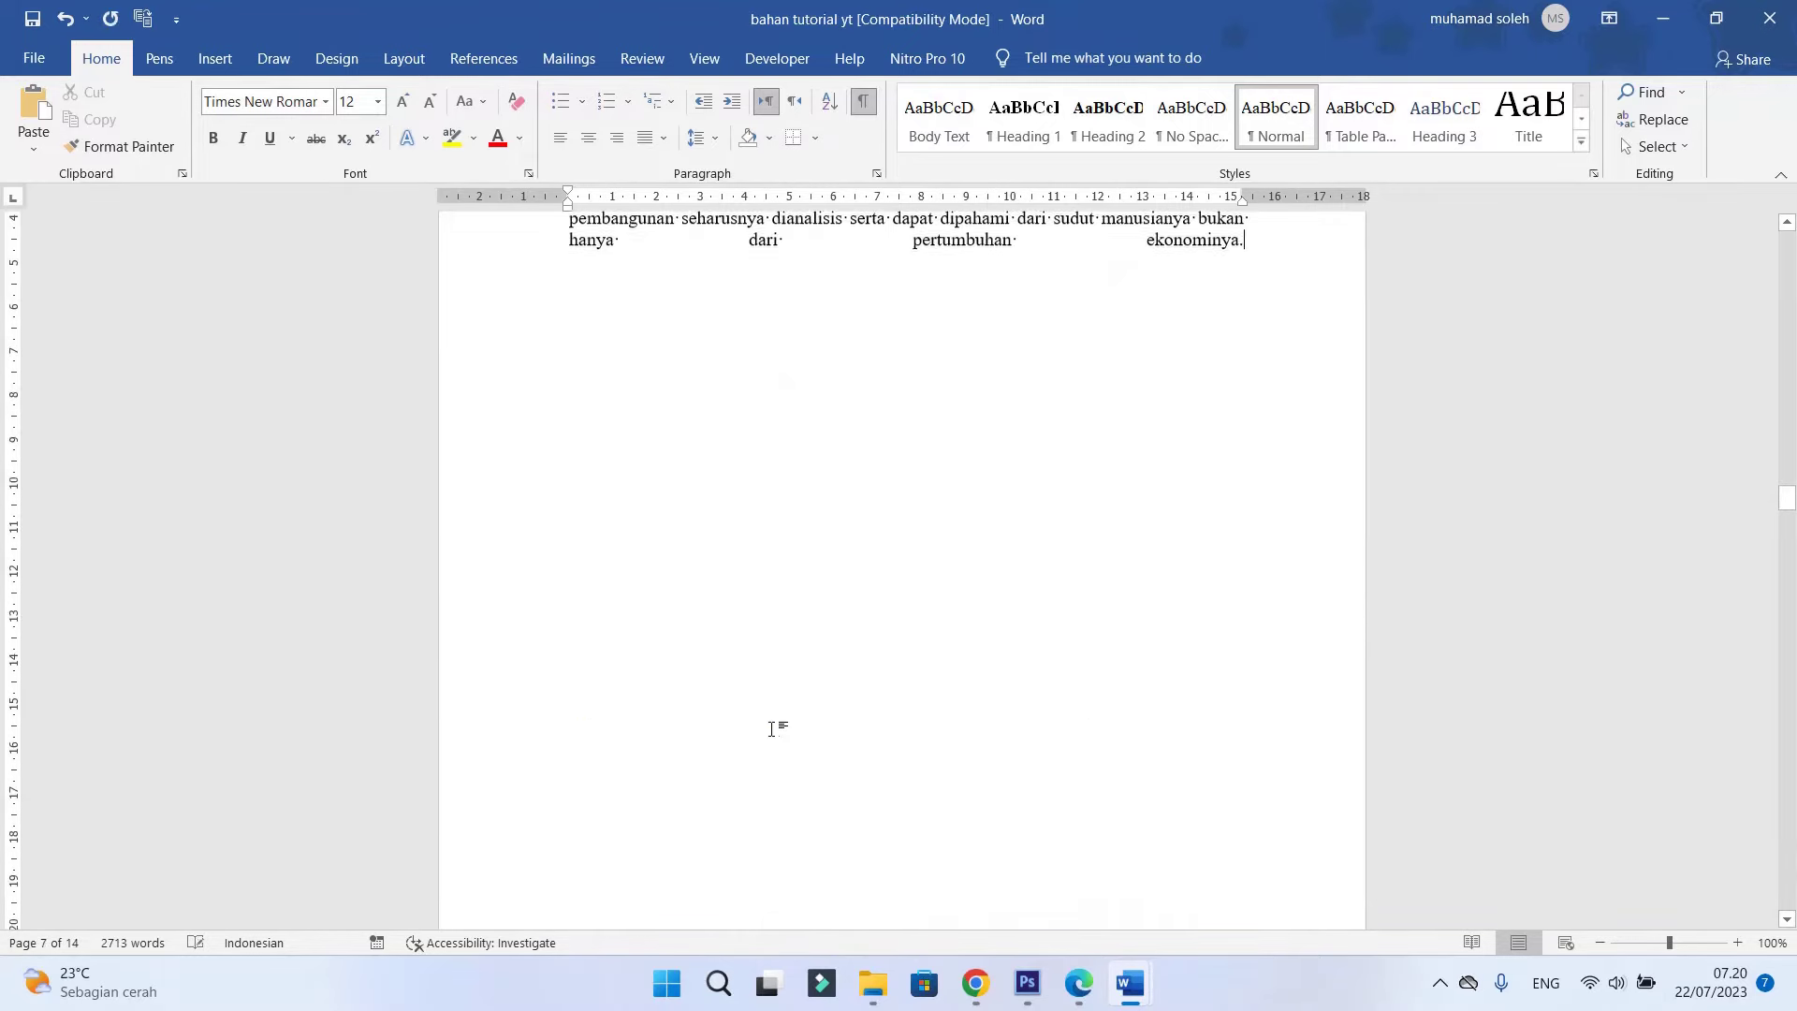
{"action": "scroll", "coordinate": [1098, 497], "scroll_direction": "up", "scroll_amount": 2}
{"action": "scroll", "coordinate": [1062, 562], "scroll_direction": "up", "scroll_amount": 3}
{"action": "scroll", "coordinate": [921, 717], "scroll_direction": "up", "scroll_amount": 2}
{"action": "scroll", "coordinate": [921, 717], "scroll_direction": "down", "scroll_amount": 3}
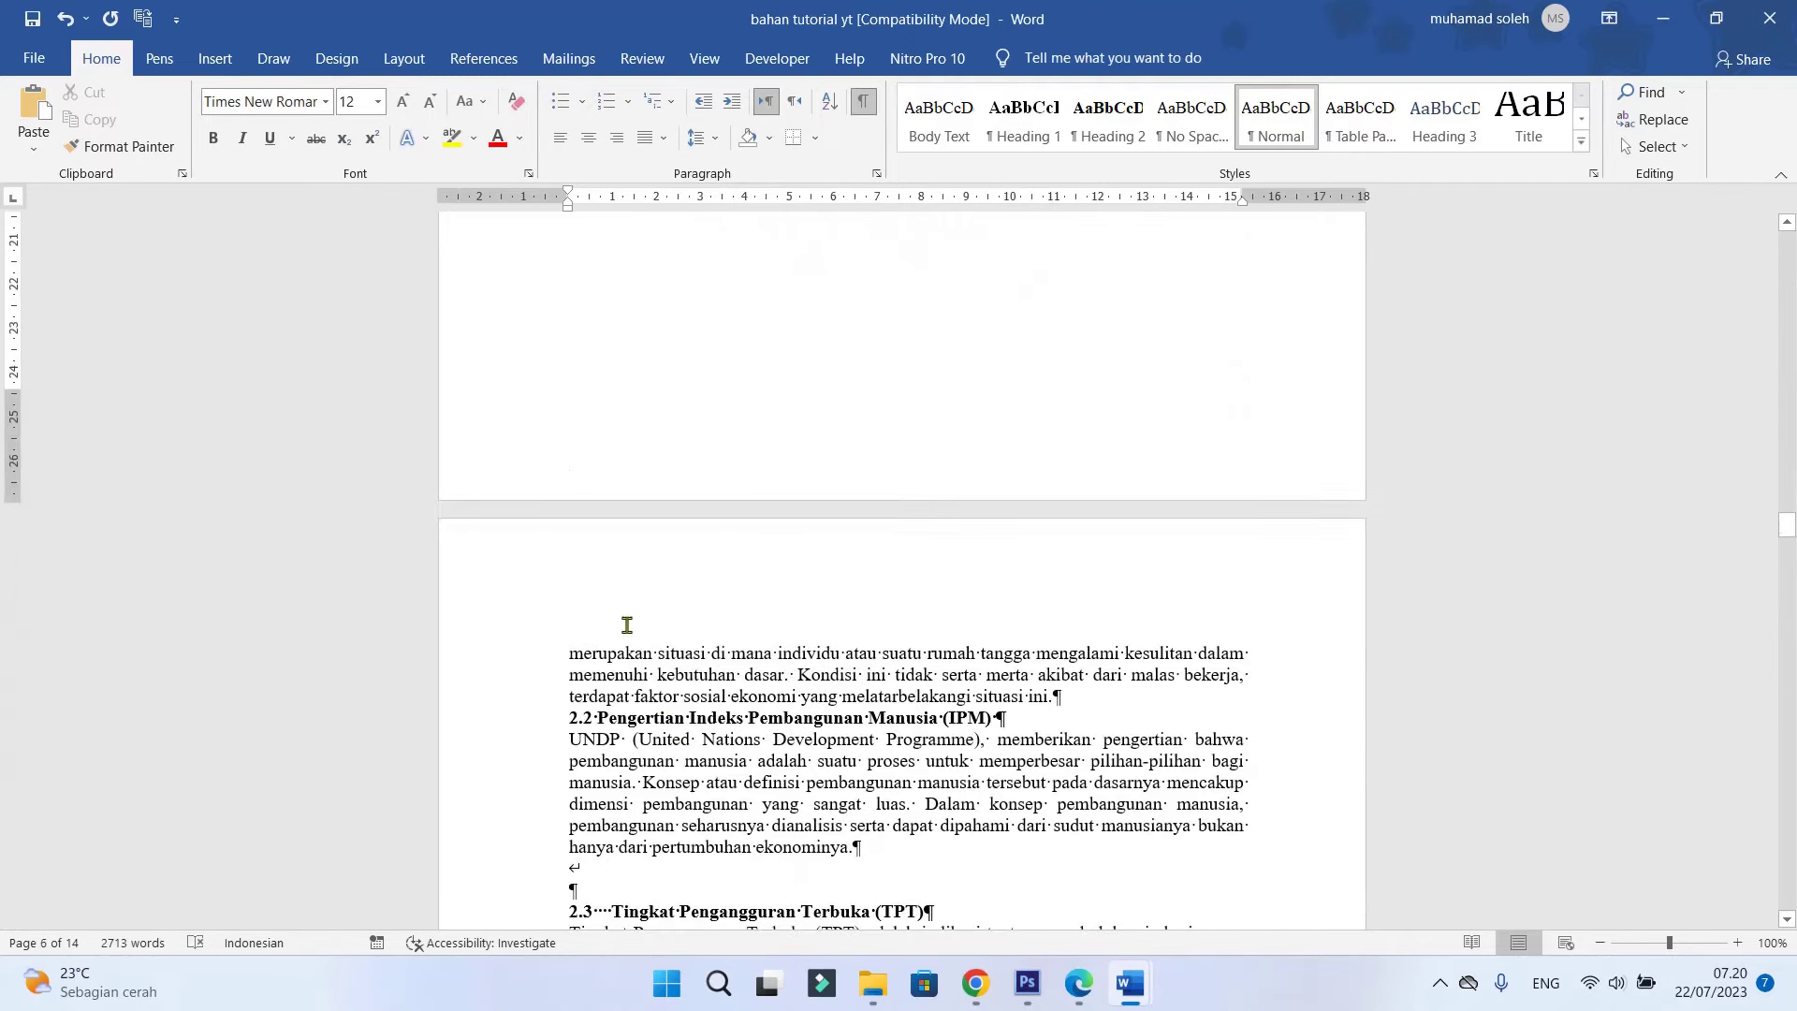
{"action": "scroll", "coordinate": [1136, 510], "scroll_direction": "up", "scroll_amount": 1}
{"action": "scroll", "coordinate": [1137, 501], "scroll_direction": "up", "scroll_amount": 7}
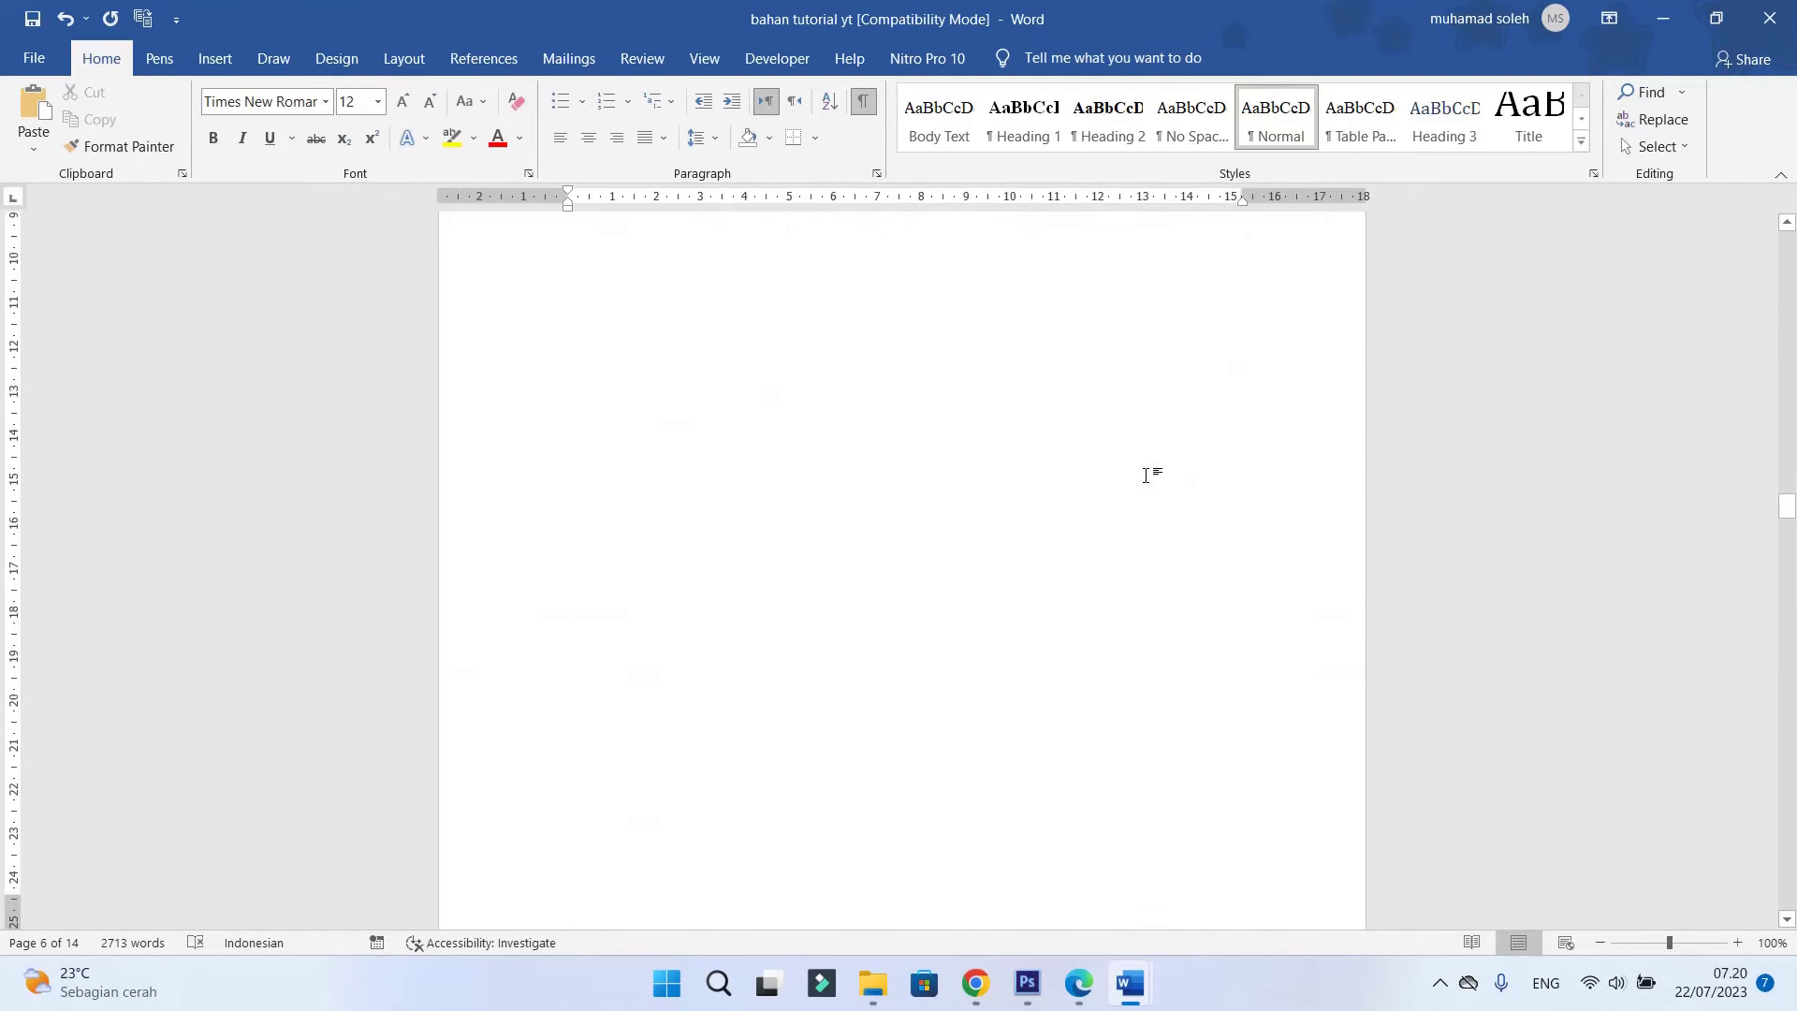
{"action": "scroll", "coordinate": [1145, 473], "scroll_direction": "down", "scroll_amount": 3}
{"action": "scroll", "coordinate": [1143, 466], "scroll_direction": "up", "scroll_amount": 3}
{"action": "scroll", "coordinate": [1140, 457], "scroll_direction": "up", "scroll_amount": 3}
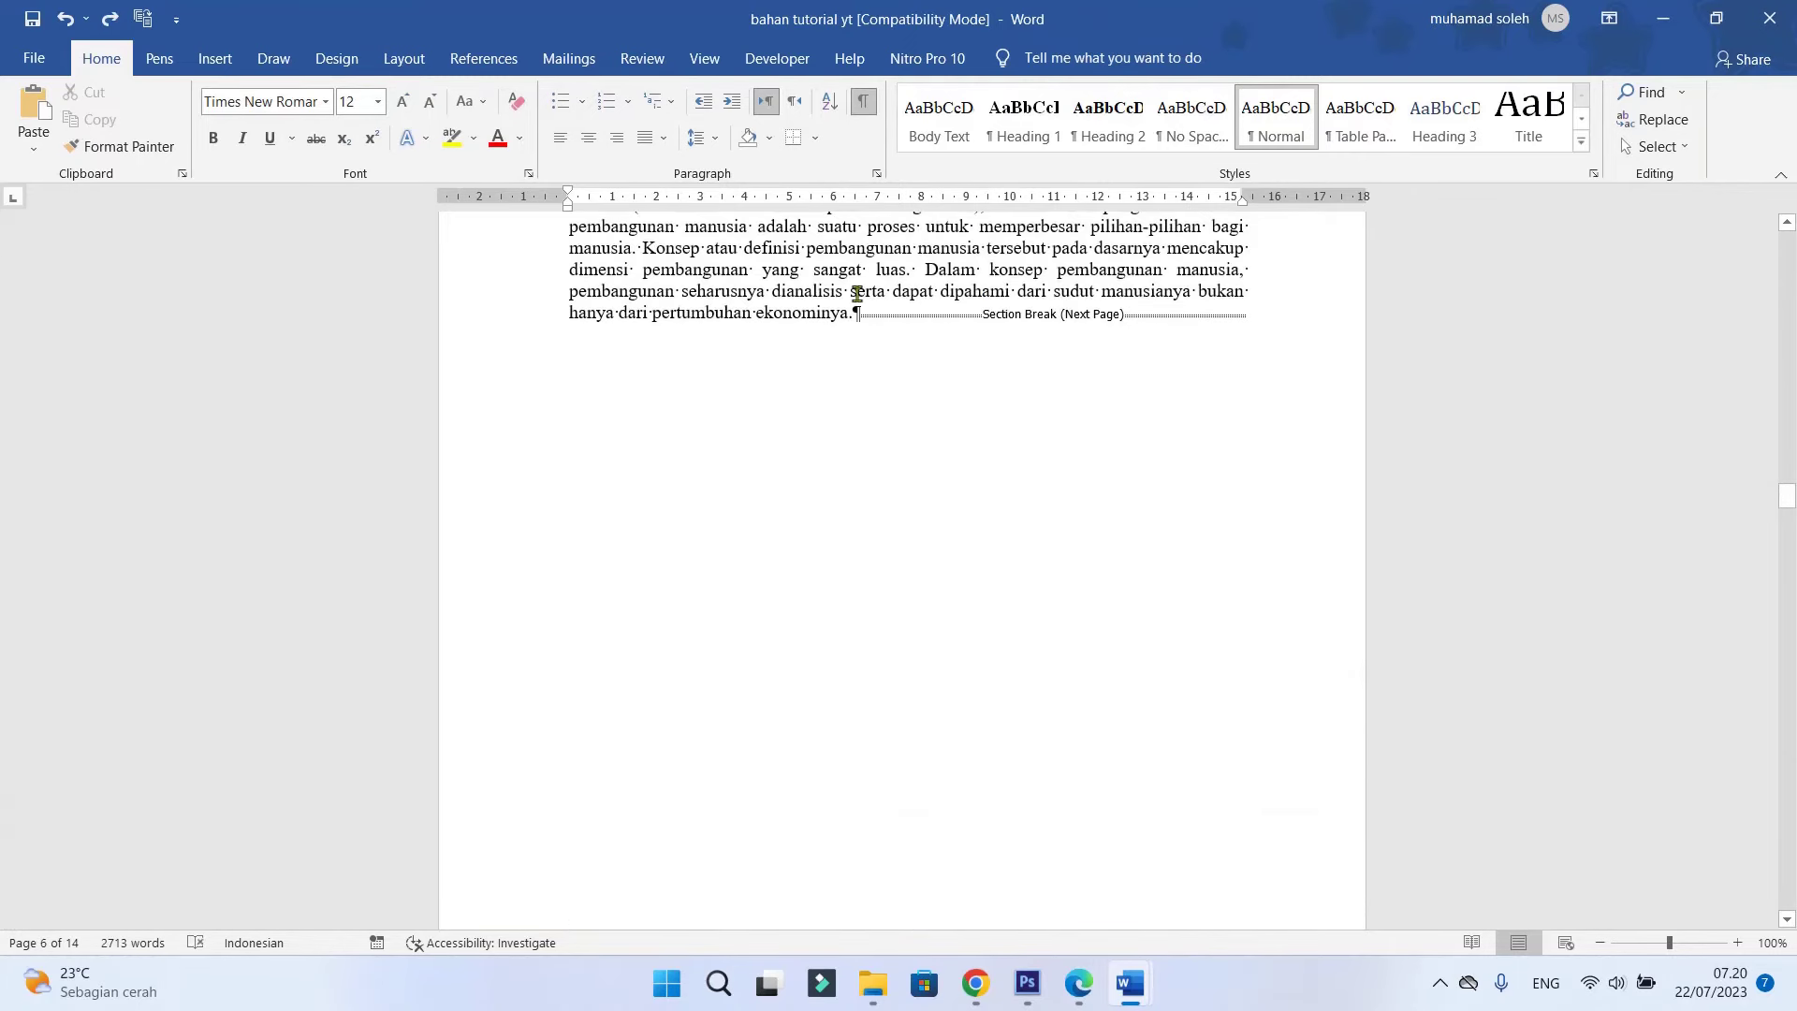
Delete the section break again from just before it, bringing the document to 13 pages
{"action": "left_click", "coordinate": [883, 332]}
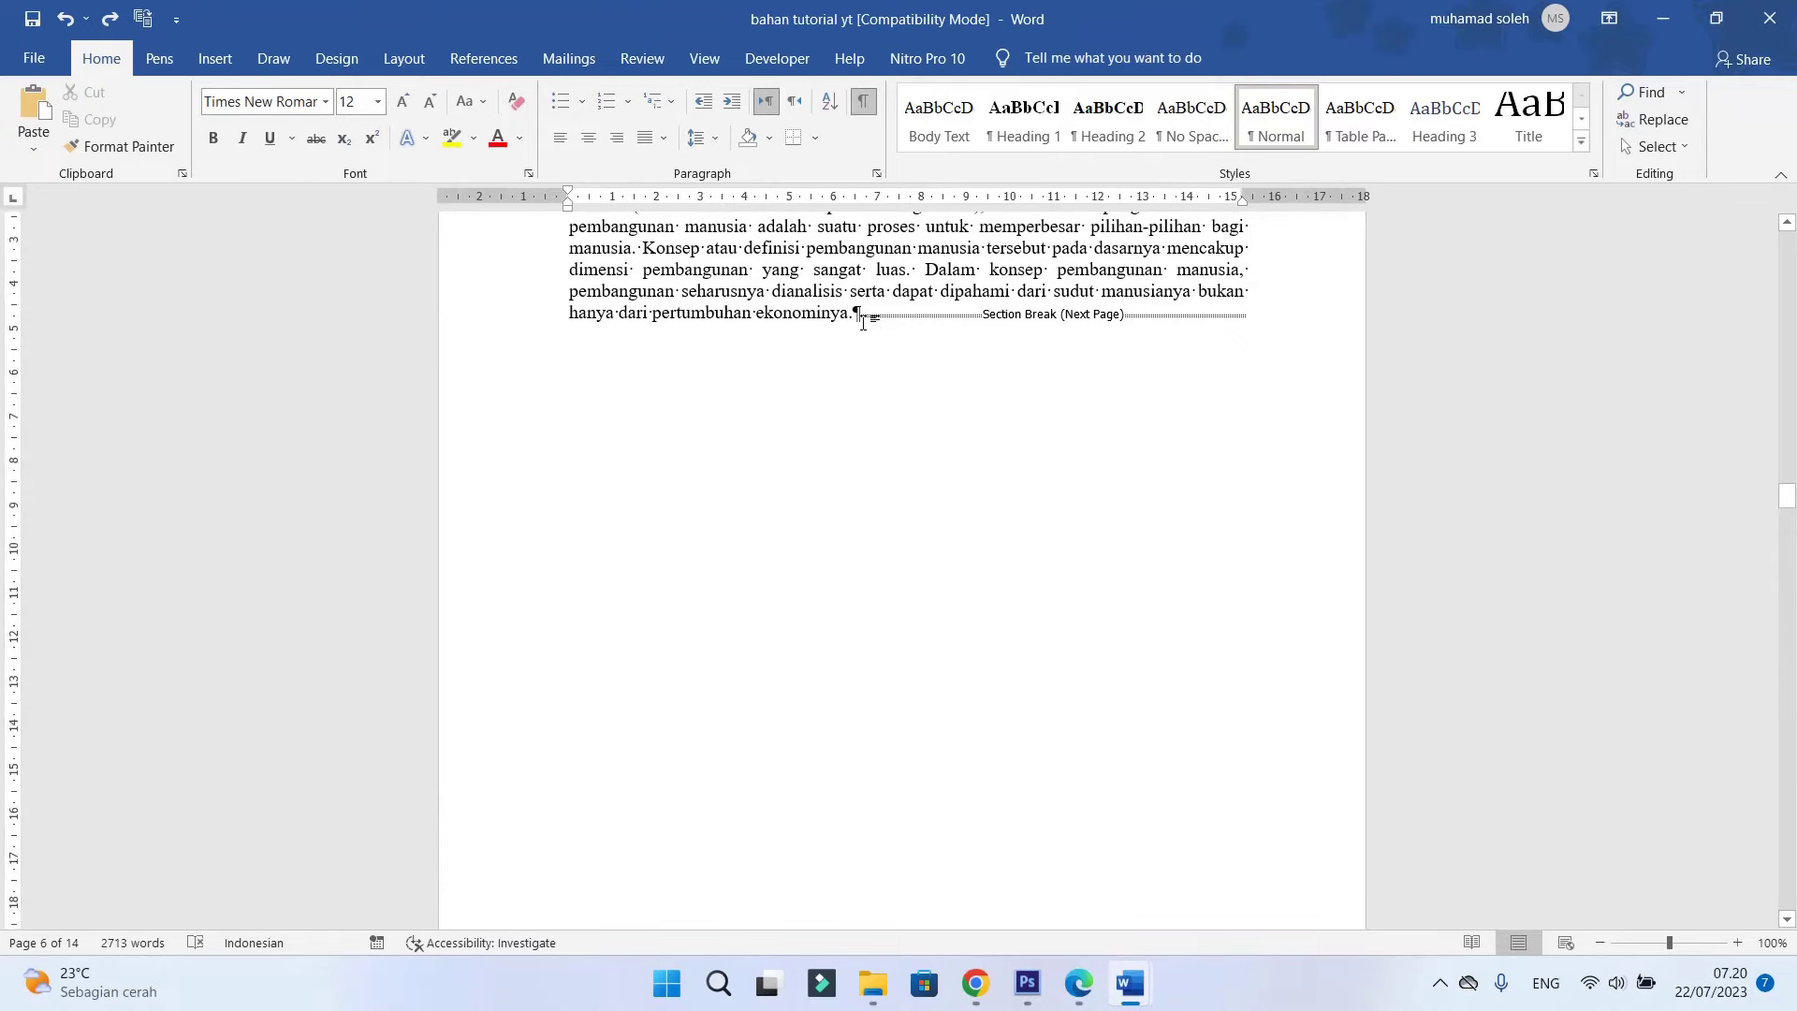
{"action": "key", "text": "Delete"}
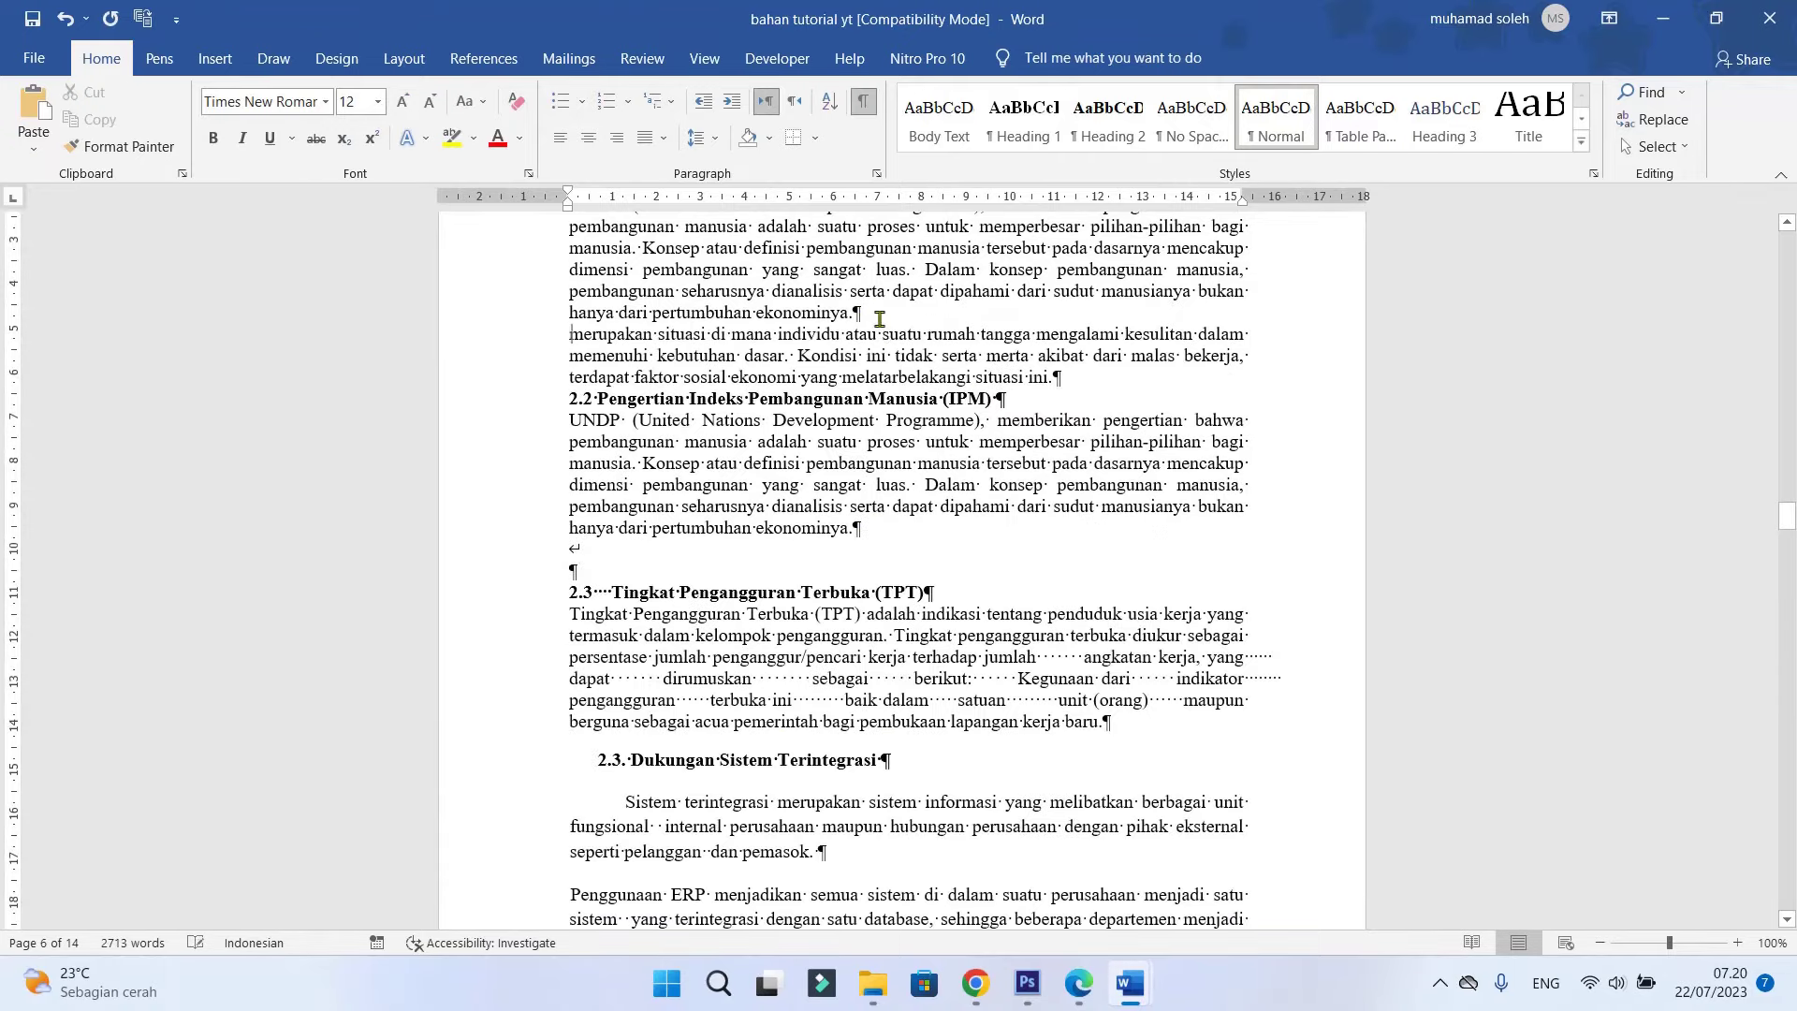
{"action": "scroll", "coordinate": [922, 548], "scroll_direction": "up", "scroll_amount": 5}
{"action": "scroll", "coordinate": [922, 548], "scroll_direction": "up", "scroll_amount": 2}
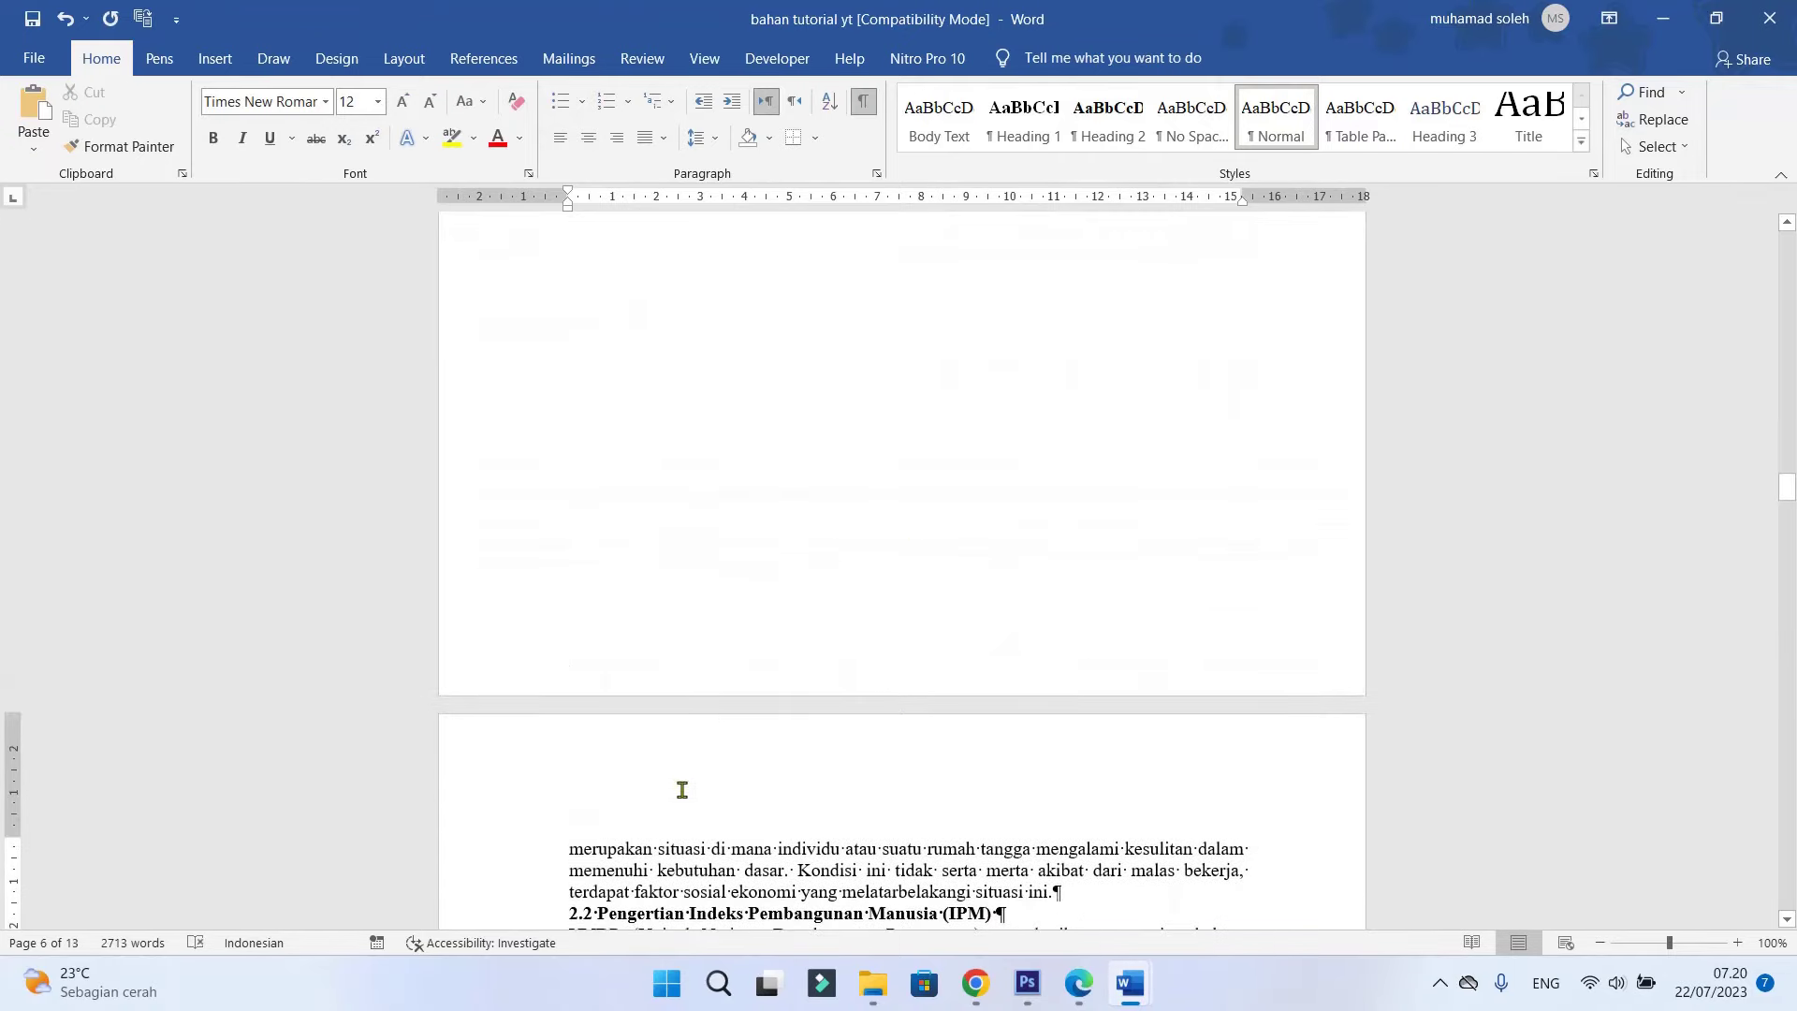
{"action": "scroll", "coordinate": [914, 641], "scroll_direction": "up", "scroll_amount": 3}
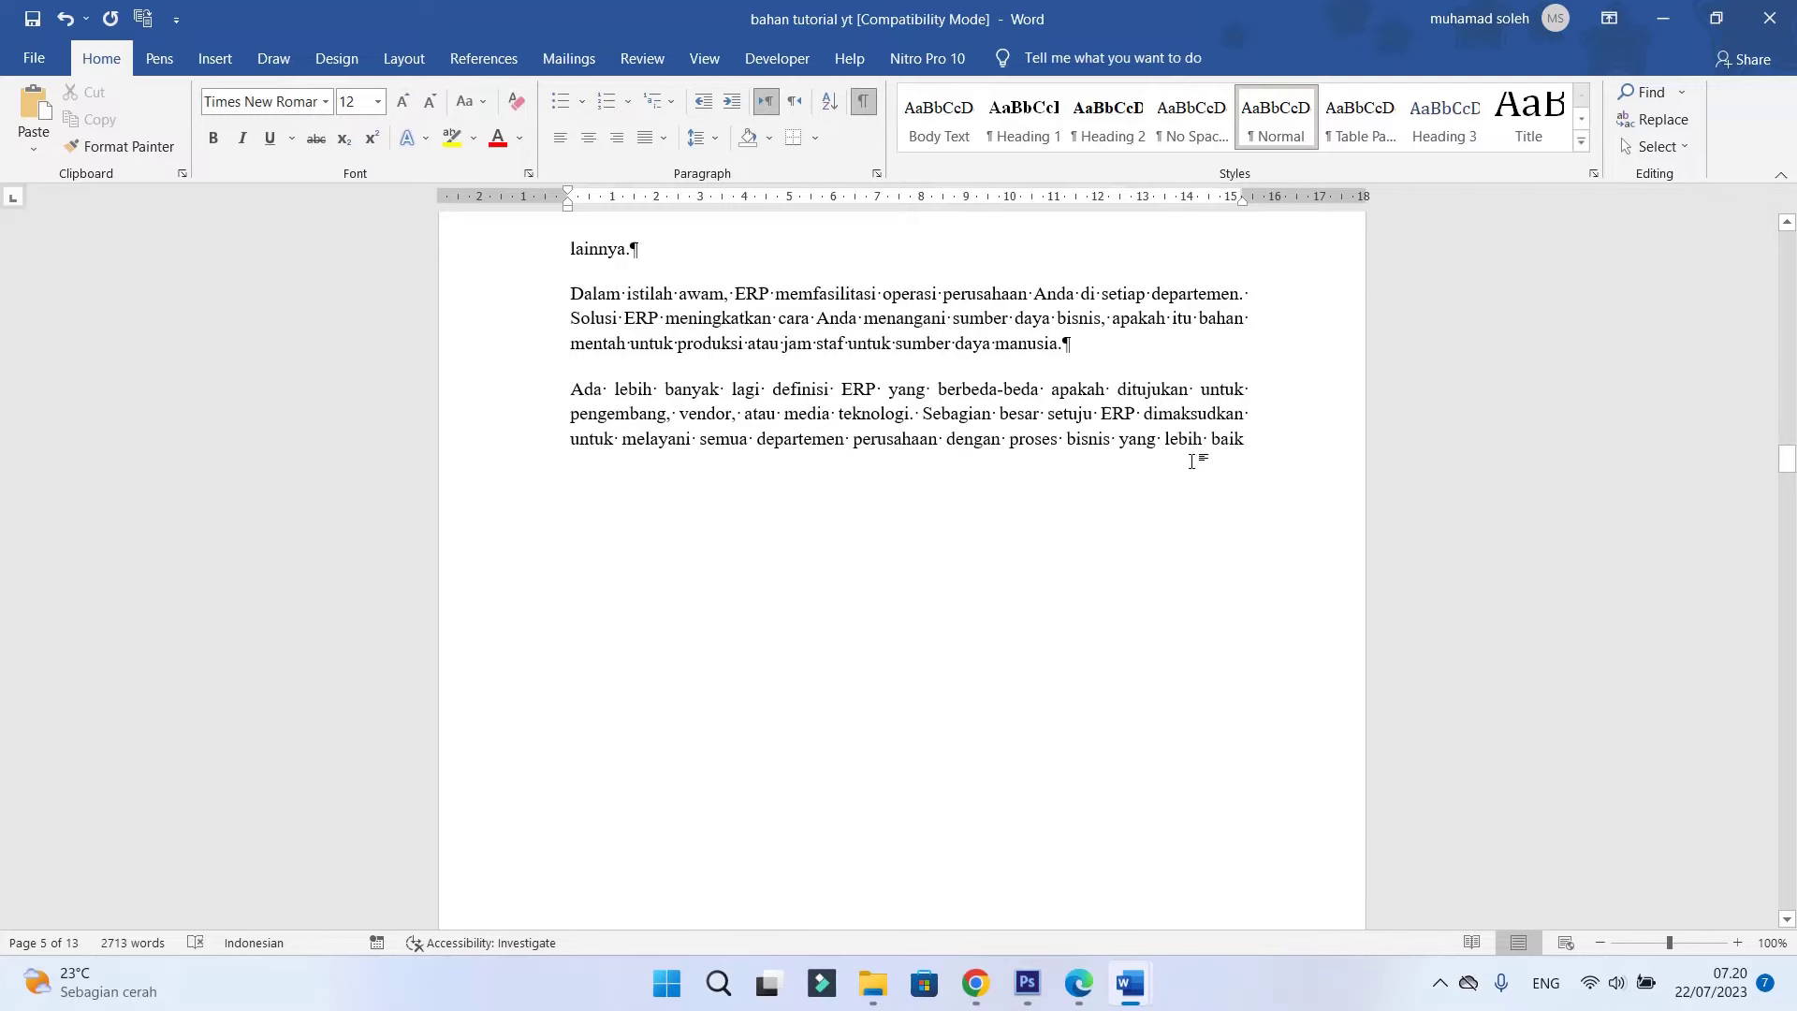
{"action": "scroll", "coordinate": [1212, 462], "scroll_direction": "down", "scroll_amount": 4}
{"action": "scroll", "coordinate": [1212, 468], "scroll_direction": "down", "scroll_amount": 4}
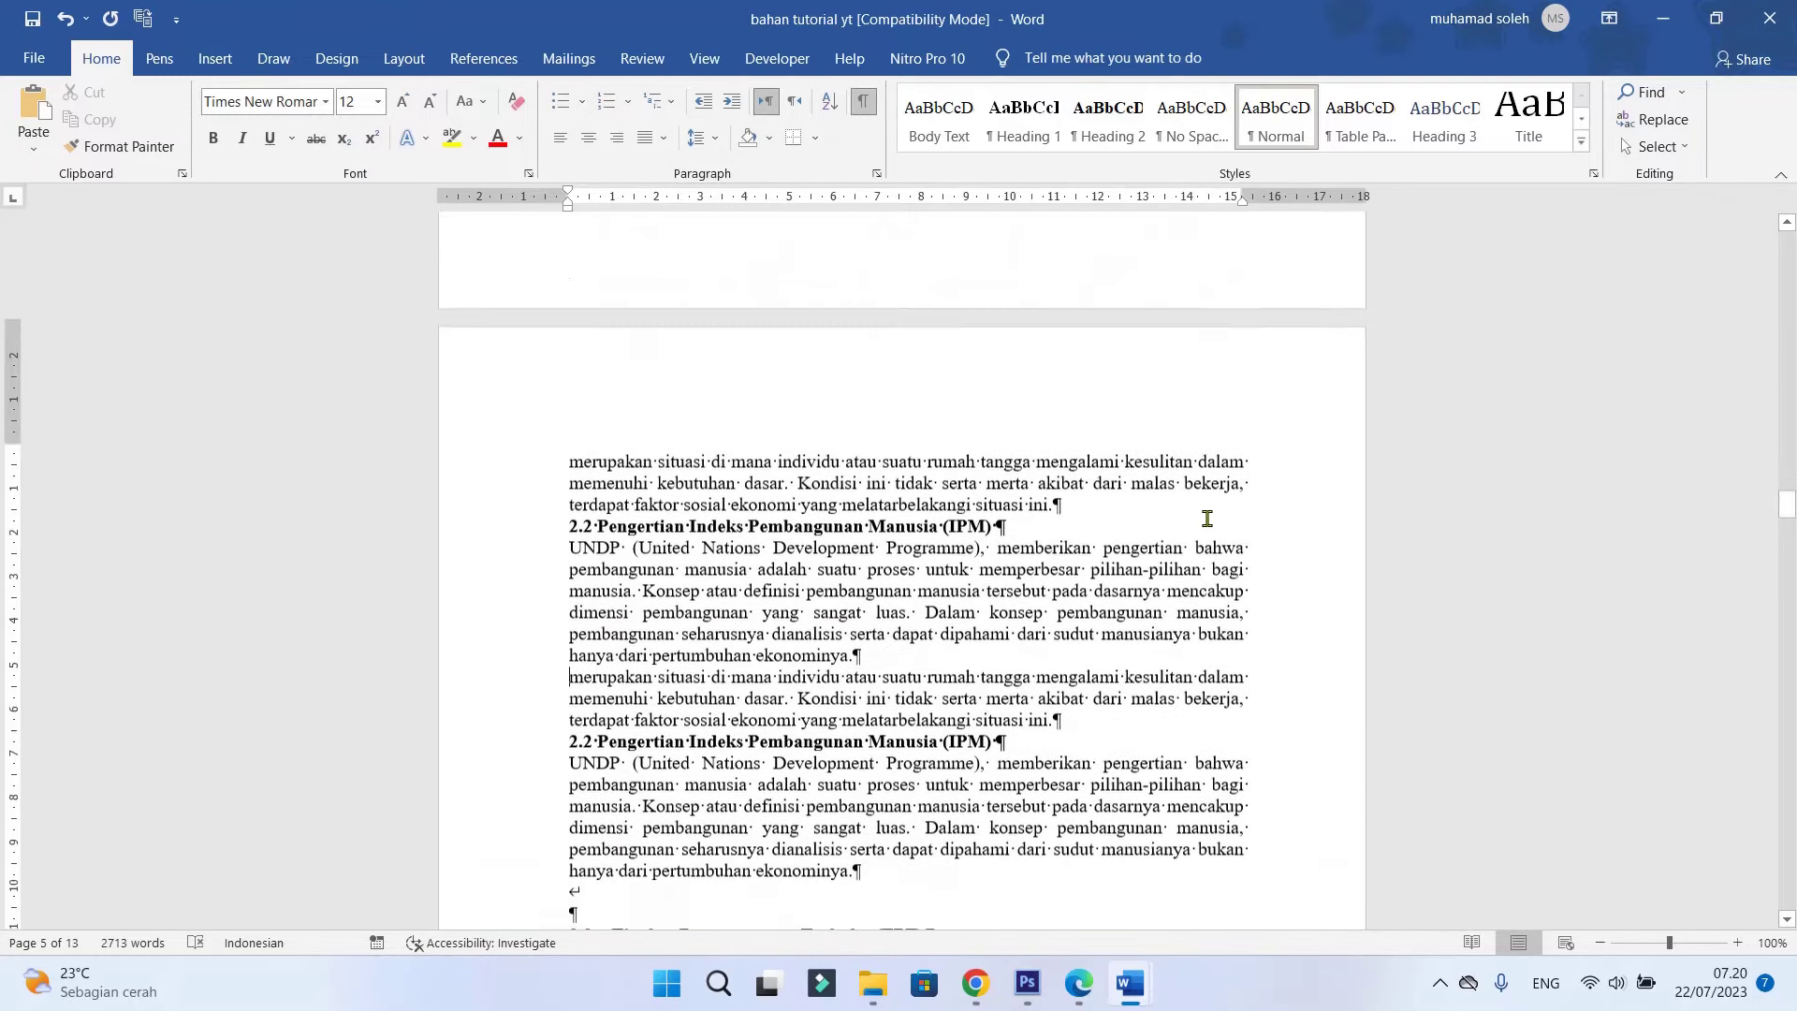
{"action": "scroll", "coordinate": [1214, 494], "scroll_direction": "up", "scroll_amount": 4}
{"action": "scroll", "coordinate": [1188, 684], "scroll_direction": "up", "scroll_amount": 3}
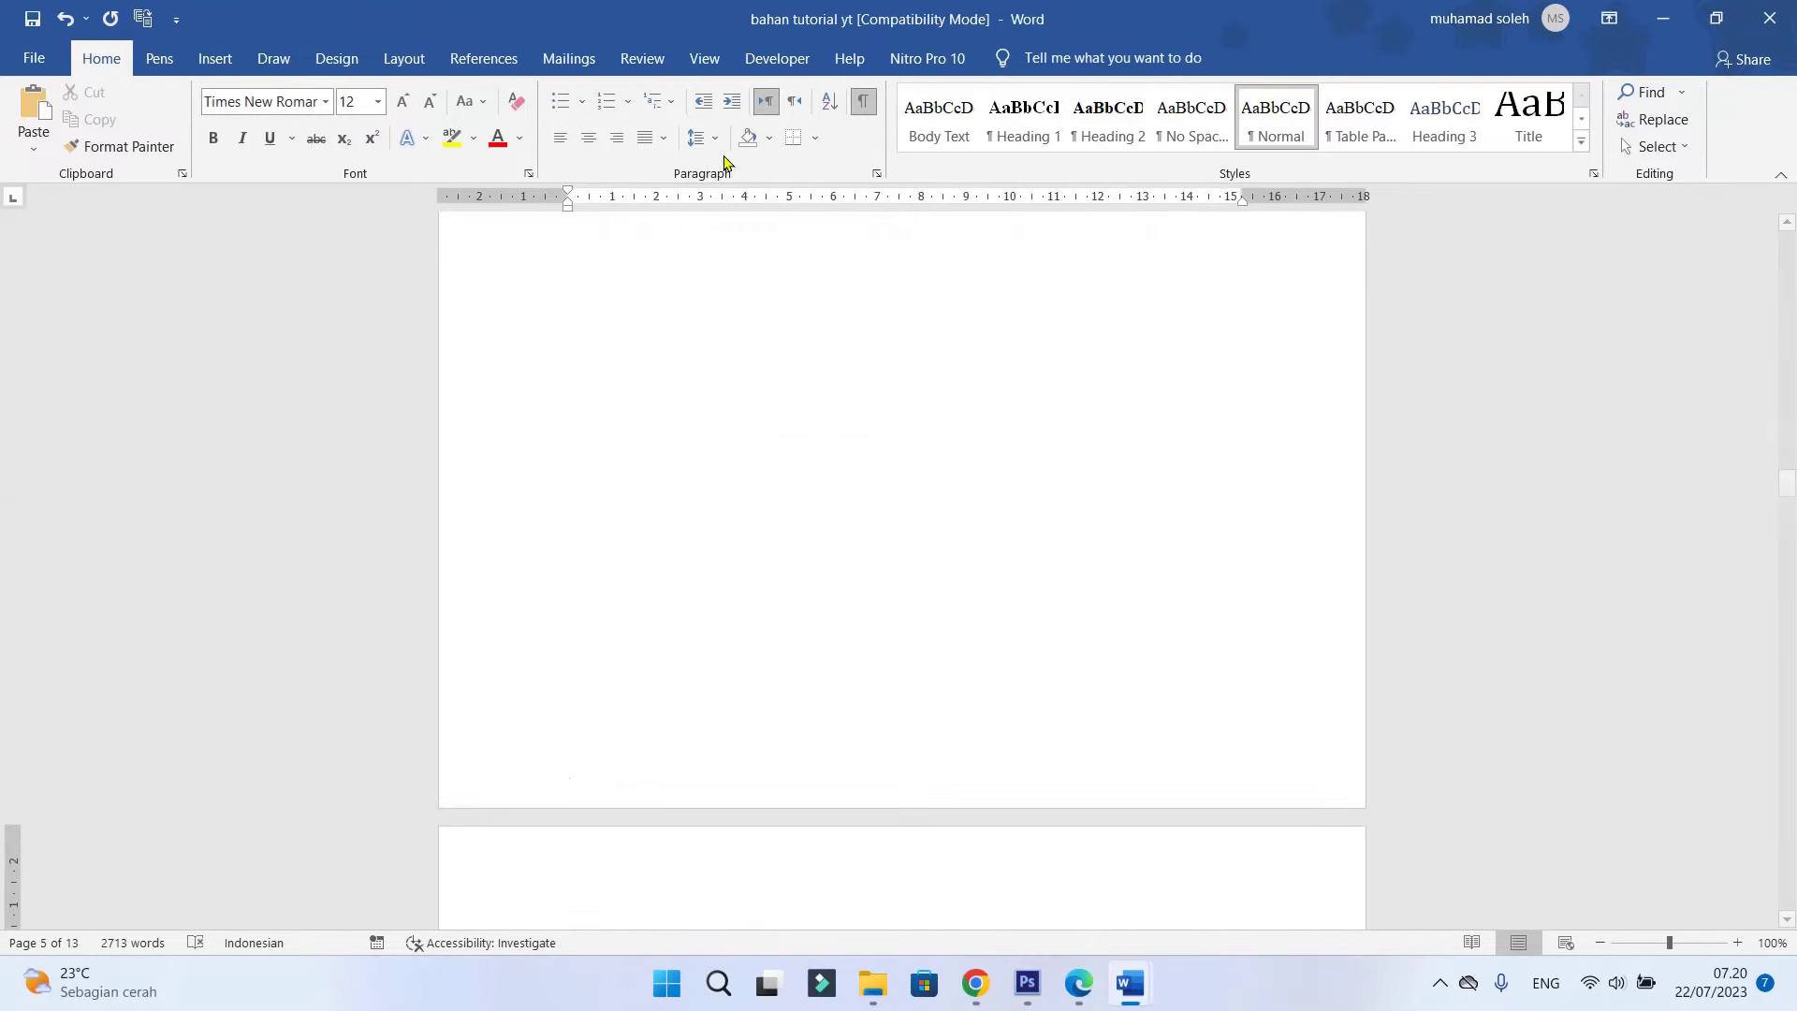
Try backspacing away the gap before 'merupakan', then undo the deletion
{"action": "left_click", "coordinate": [697, 64]}
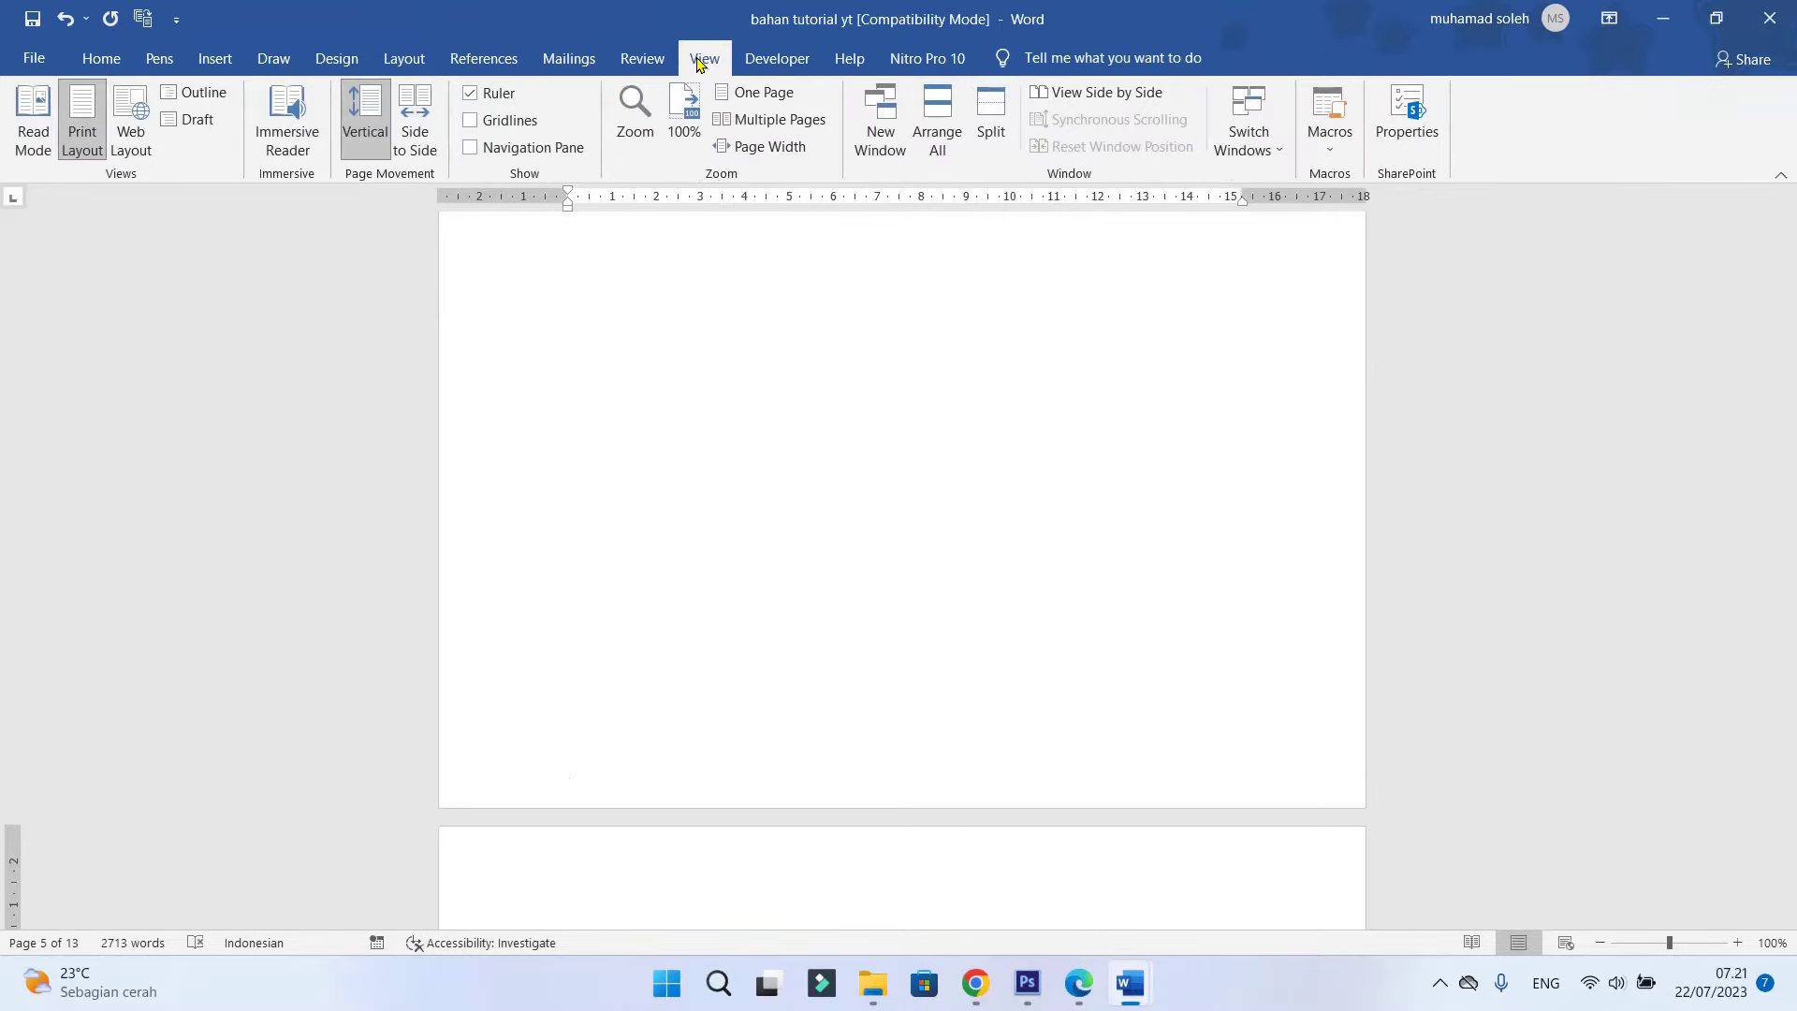
{"action": "scroll", "coordinate": [934, 509], "scroll_direction": "down", "scroll_amount": 7}
{"action": "scroll", "coordinate": [854, 566], "scroll_direction": "up", "scroll_amount": 2}
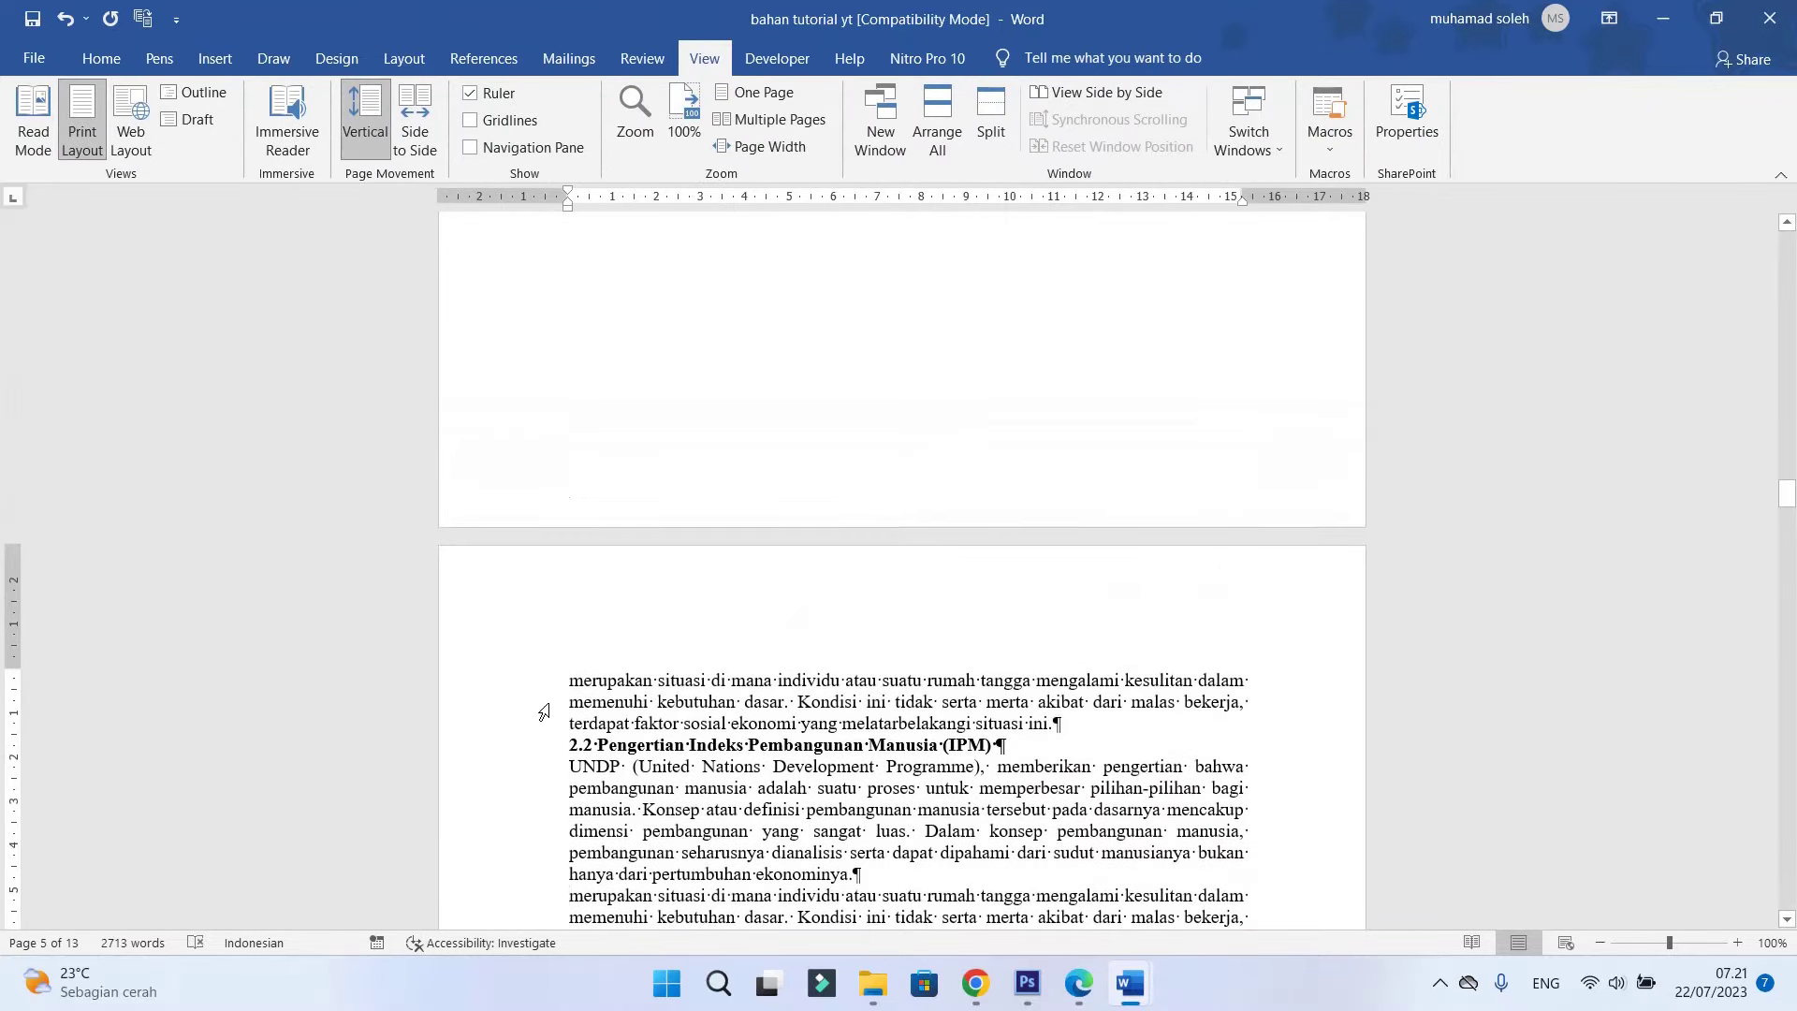
{"action": "left_click", "coordinate": [570, 680]}
{"action": "key", "text": "BackSpace"}
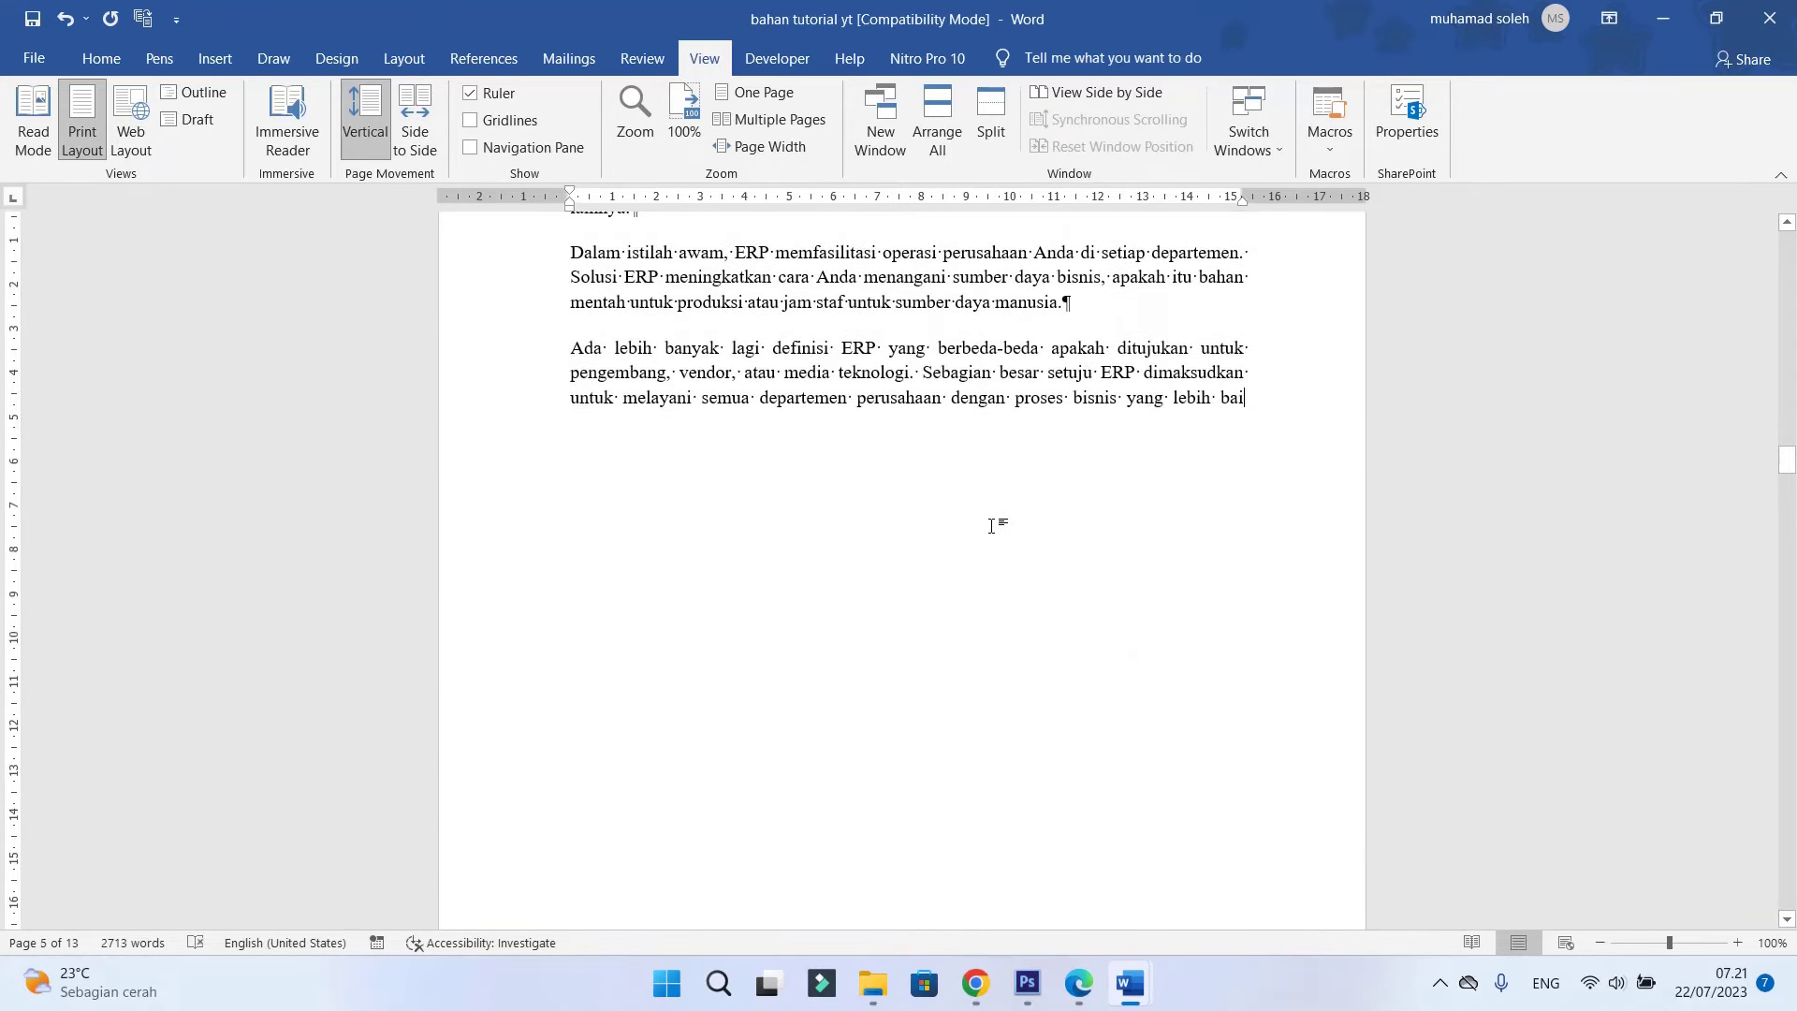
{"action": "key", "text": "ctrl+z"}
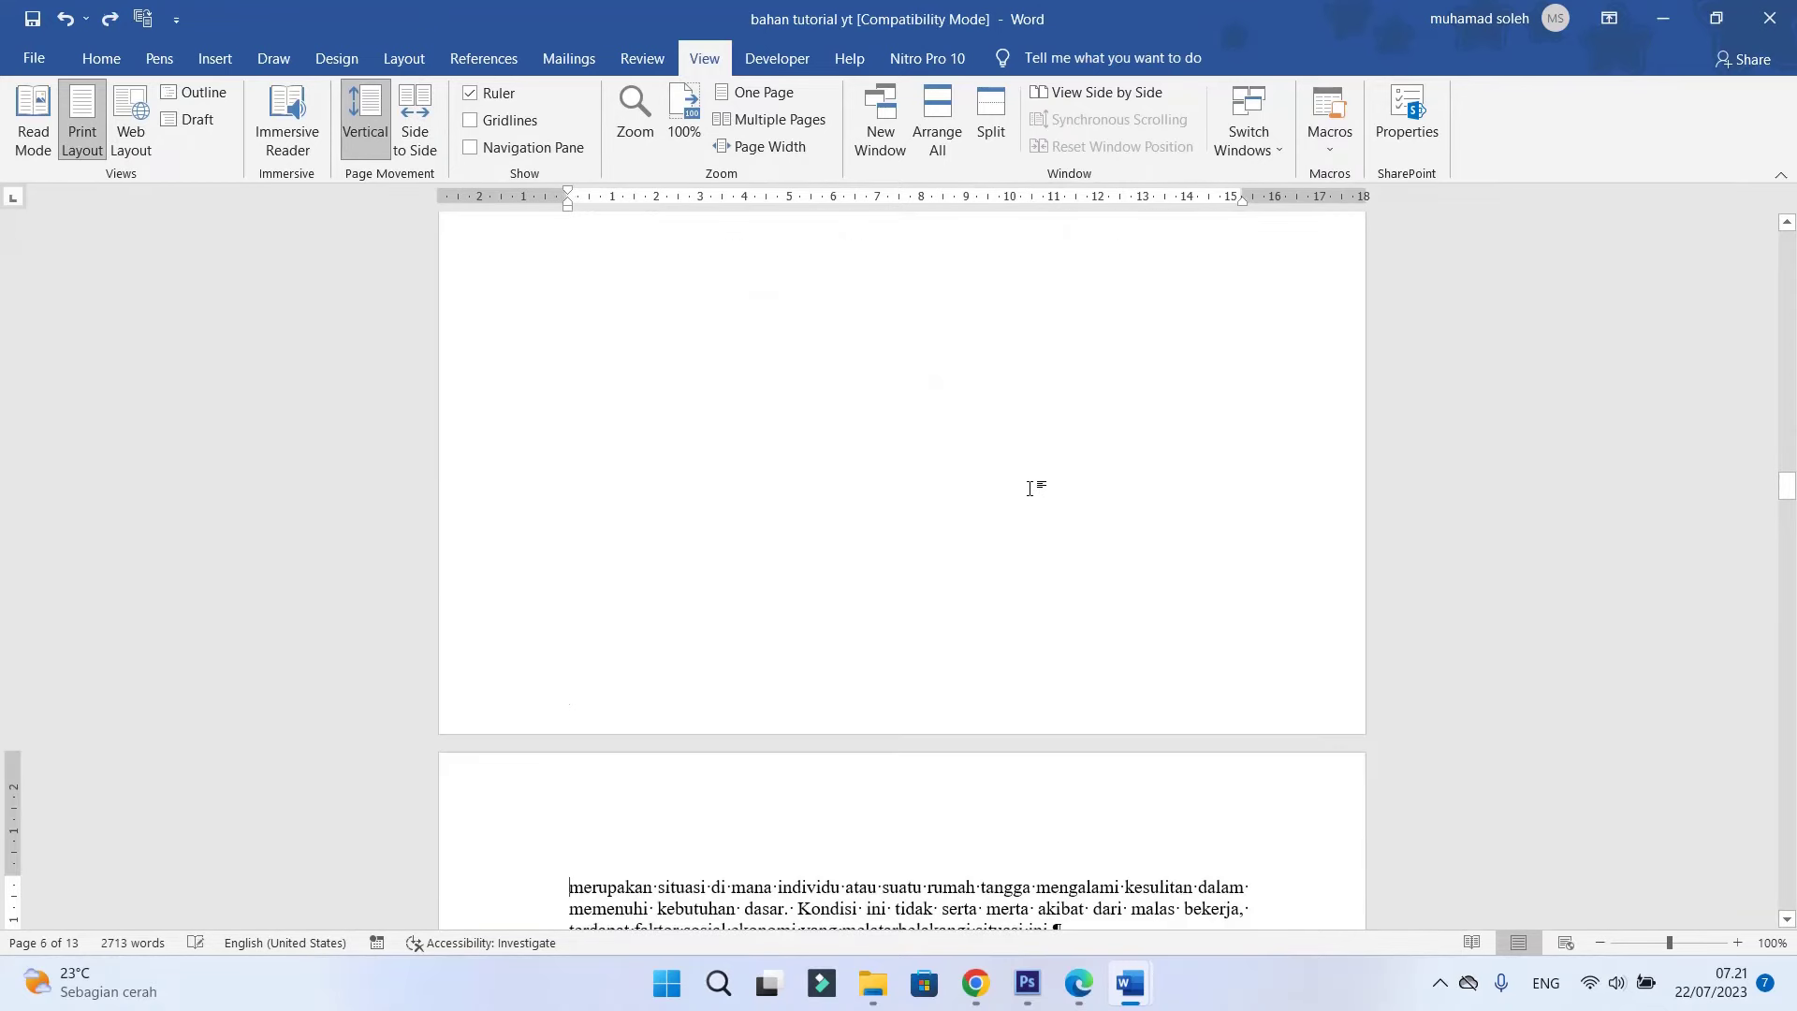
{"action": "scroll", "coordinate": [1026, 487], "scroll_direction": "up", "scroll_amount": 1}
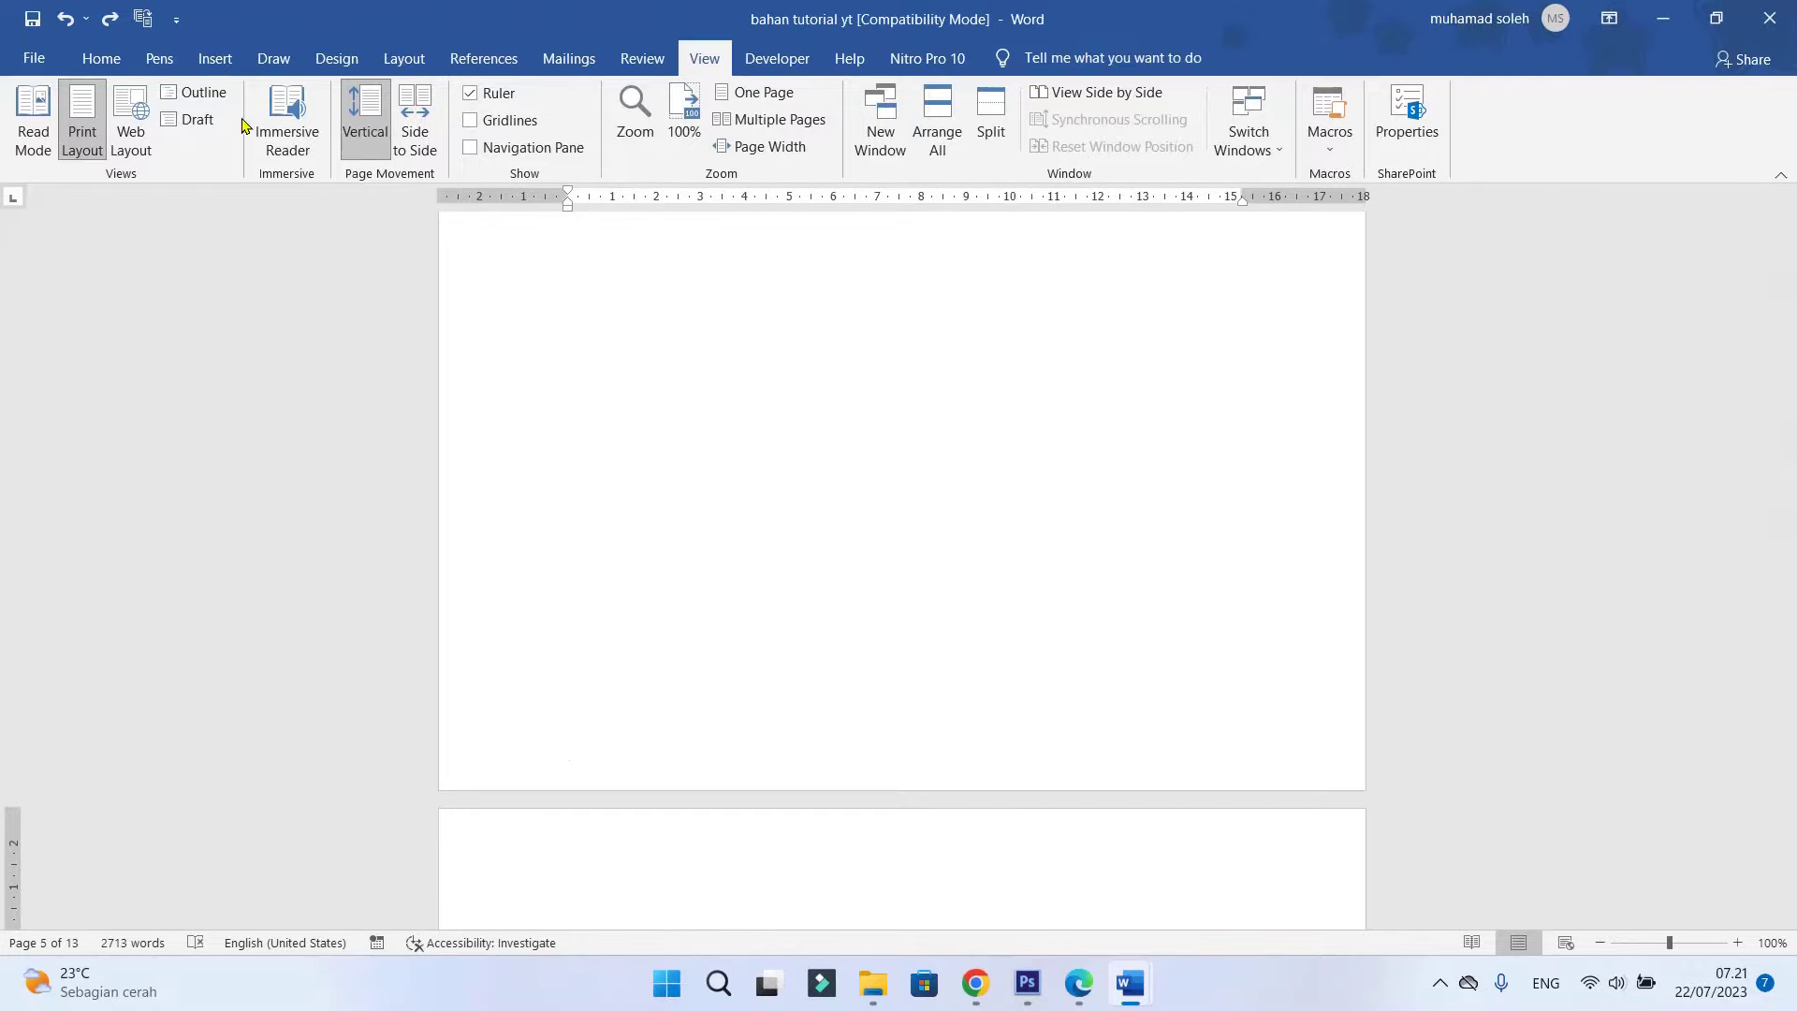
Switch to Draft view and delete the section break after 'baik', leaving 12 pages
{"action": "left_click", "coordinate": [199, 120]}
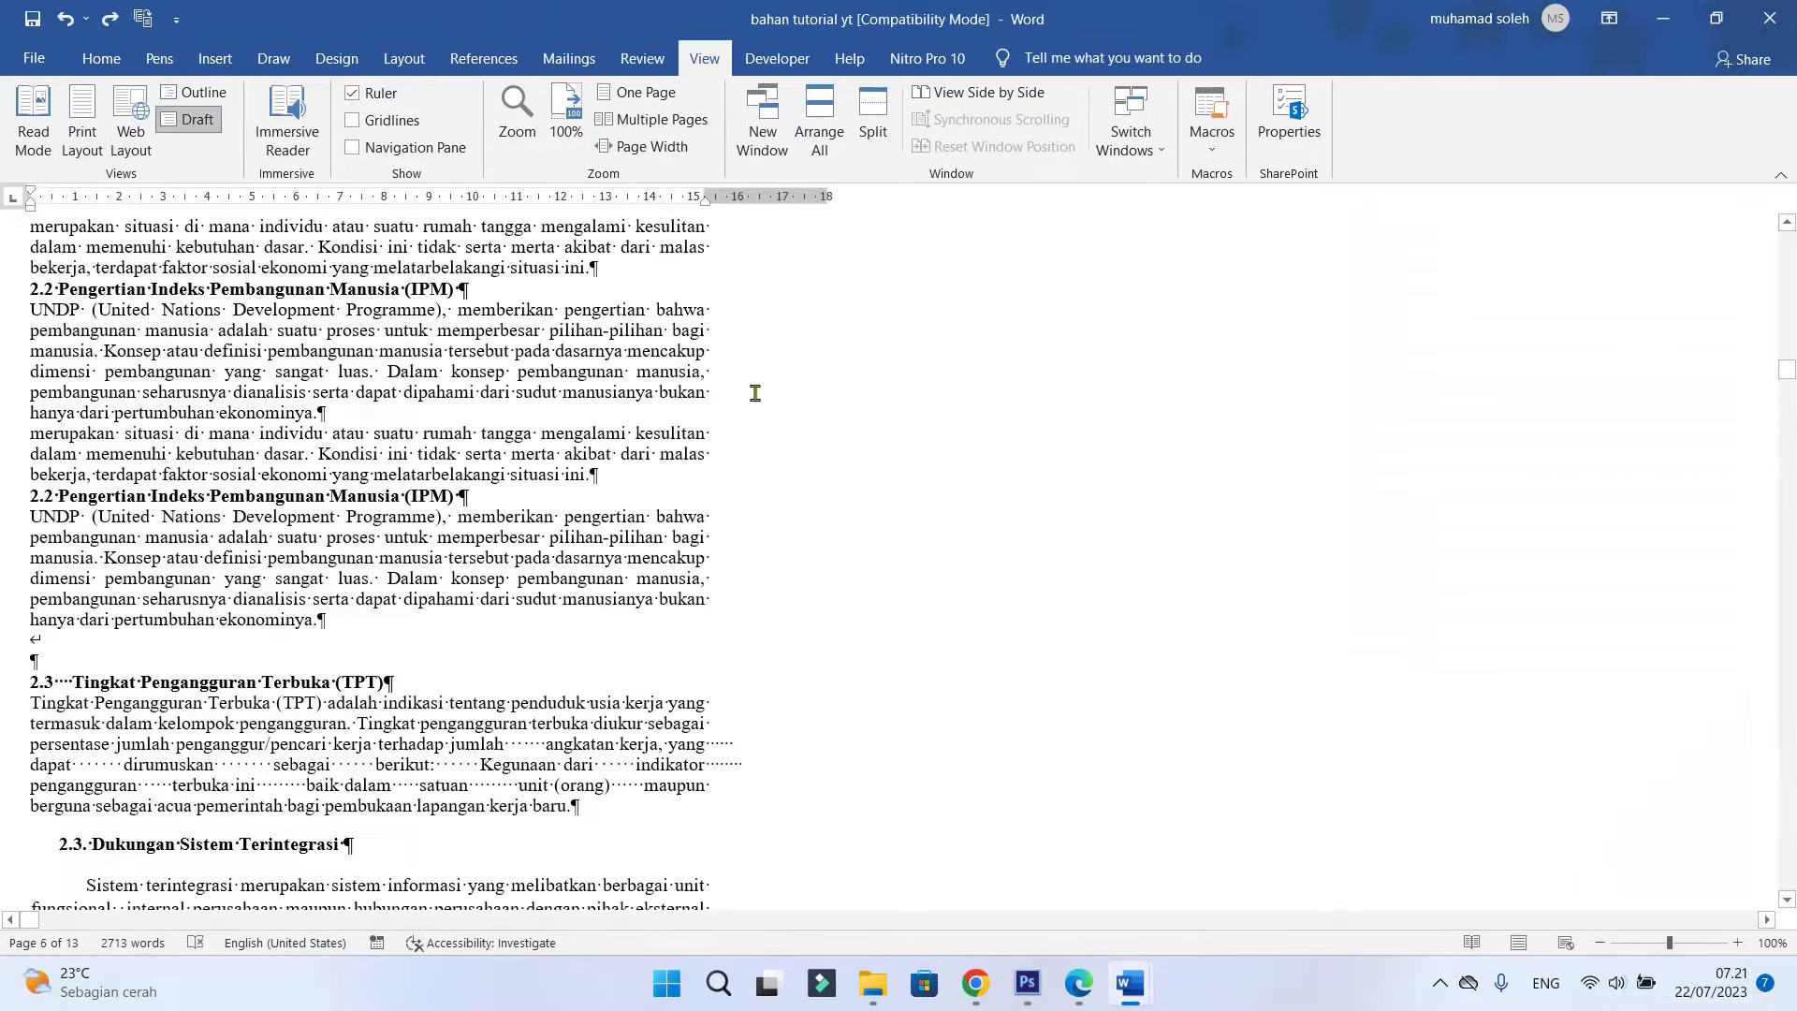
{"action": "scroll", "coordinate": [750, 394], "scroll_direction": "up", "scroll_amount": 8}
{"action": "scroll", "coordinate": [782, 362], "scroll_direction": "up", "scroll_amount": 3}
{"action": "scroll", "coordinate": [790, 389], "scroll_direction": "down", "scroll_amount": 9}
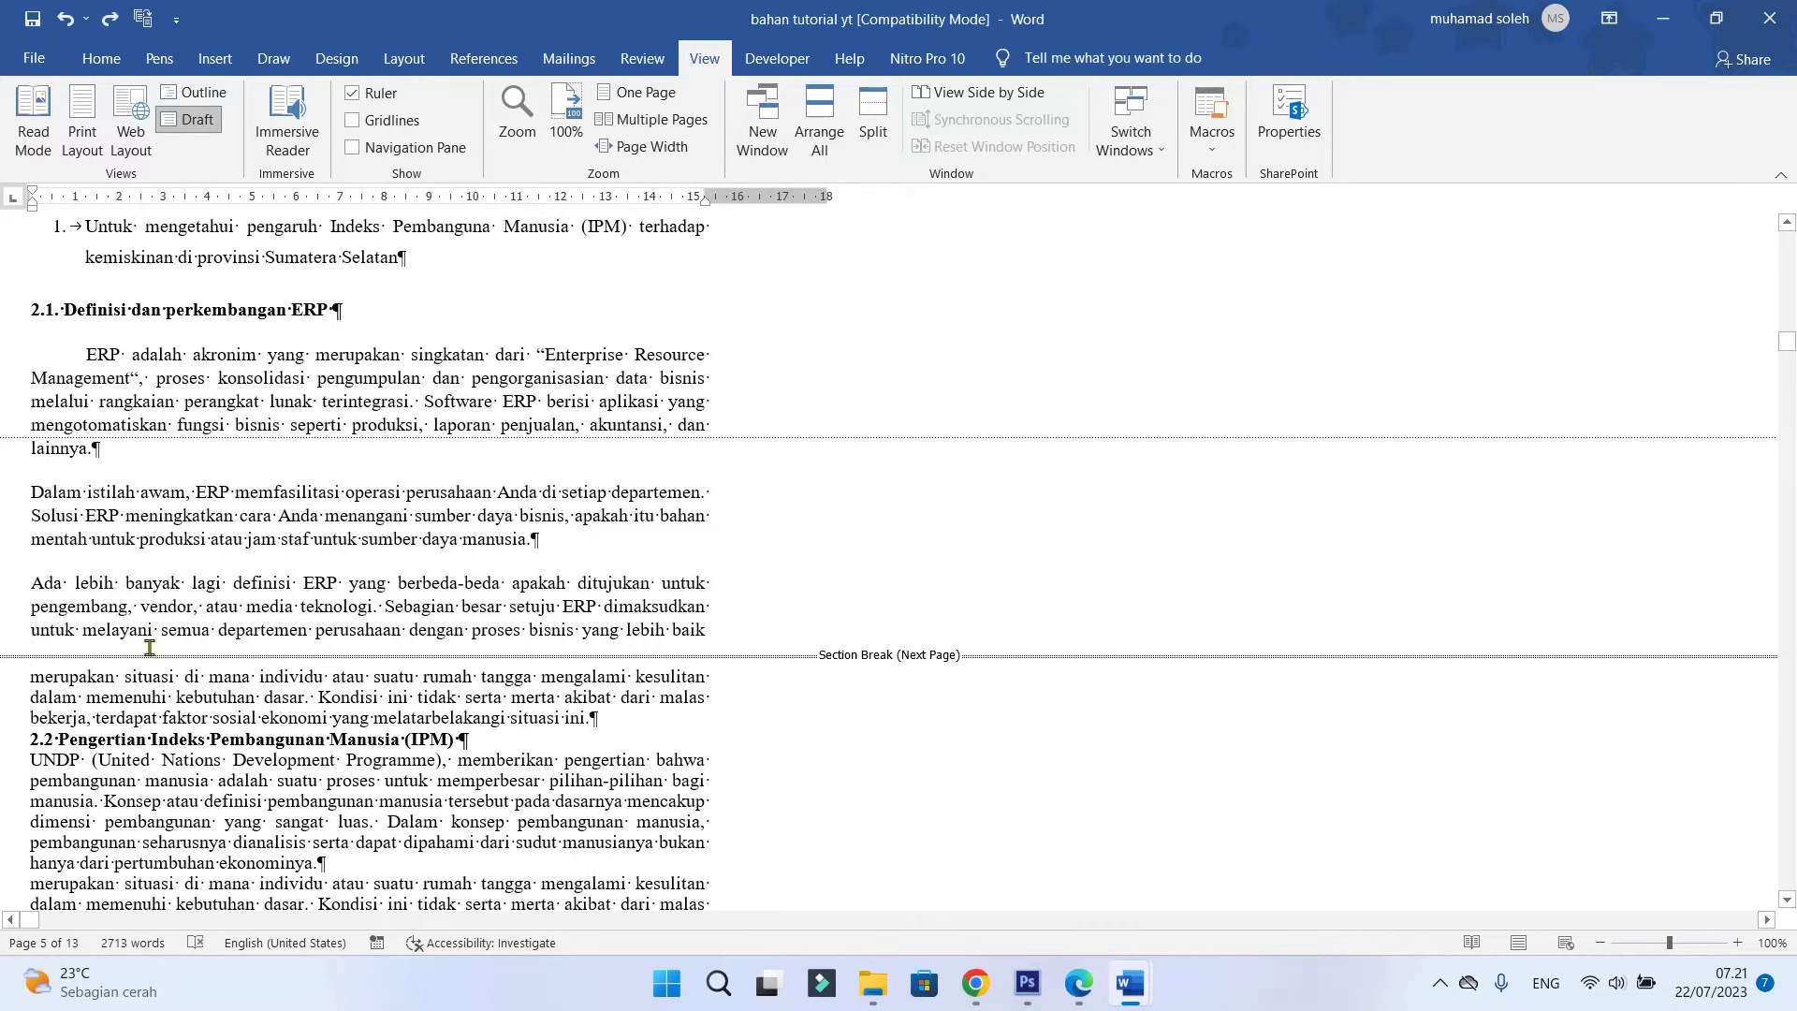
{"action": "key", "text": "Delete"}
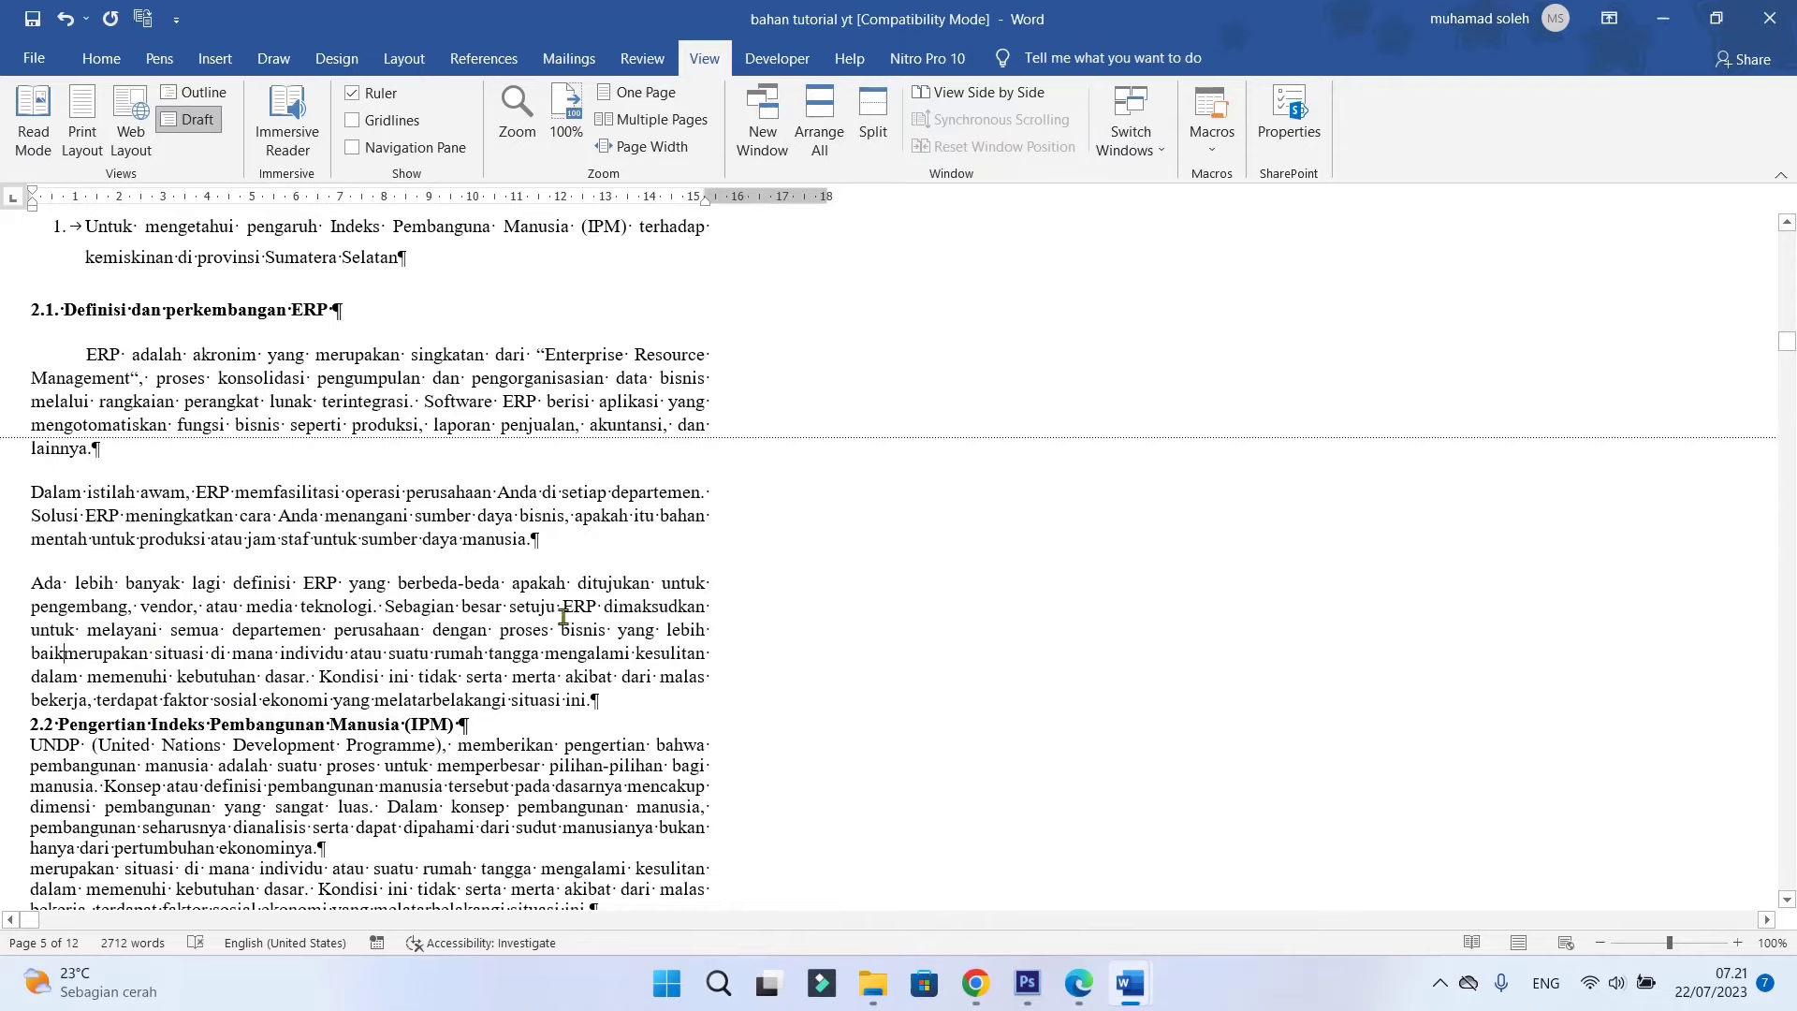
Return to Print Layout and remove the period after 'perbedaan' at the end of page 6
{"action": "left_click", "coordinate": [82, 136]}
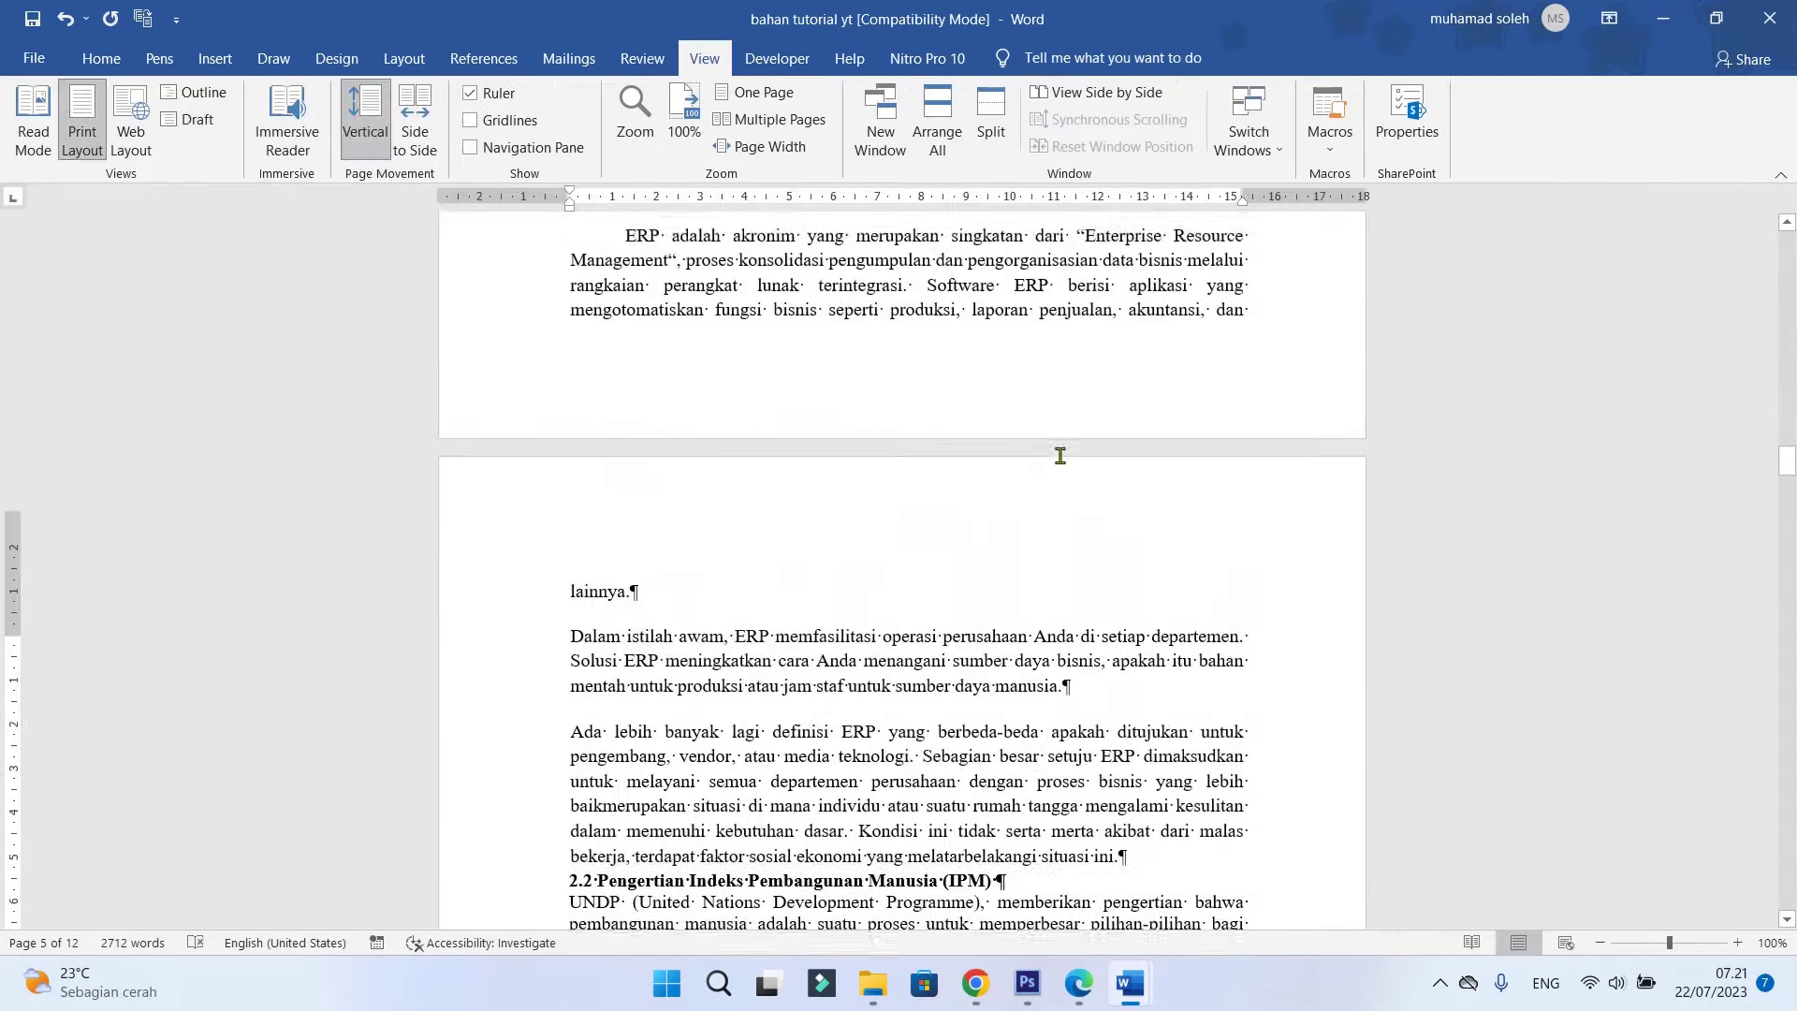
{"action": "scroll", "coordinate": [1060, 456], "scroll_direction": "up", "scroll_amount": 8}
{"action": "scroll", "coordinate": [1076, 458], "scroll_direction": "down", "scroll_amount": 2}
{"action": "scroll", "coordinate": [1085, 459], "scroll_direction": "down", "scroll_amount": 4}
{"action": "scroll", "coordinate": [1104, 456], "scroll_direction": "down", "scroll_amount": 5}
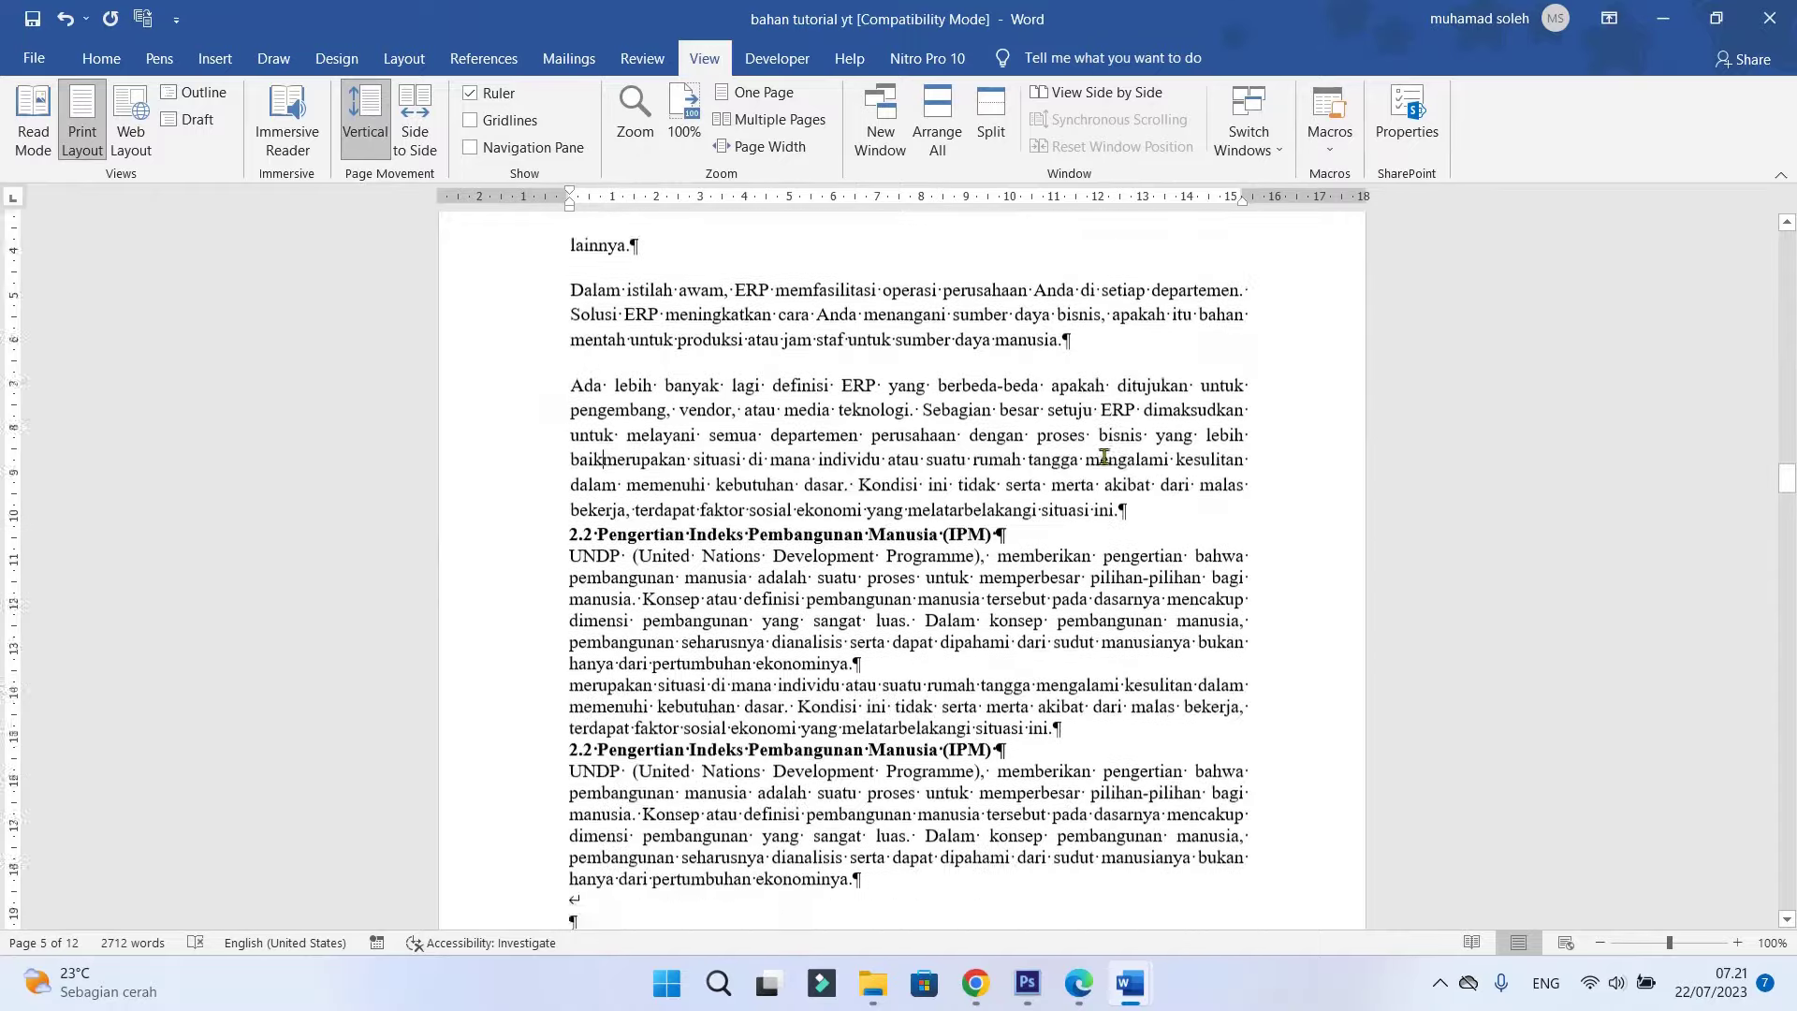
{"action": "scroll", "coordinate": [1104, 457], "scroll_direction": "down", "scroll_amount": 5}
{"action": "scroll", "coordinate": [1111, 462], "scroll_direction": "down", "scroll_amount": 5}
{"action": "scroll", "coordinate": [1123, 458], "scroll_direction": "down", "scroll_amount": 5}
{"action": "scroll", "coordinate": [1134, 457], "scroll_direction": "down", "scroll_amount": 5}
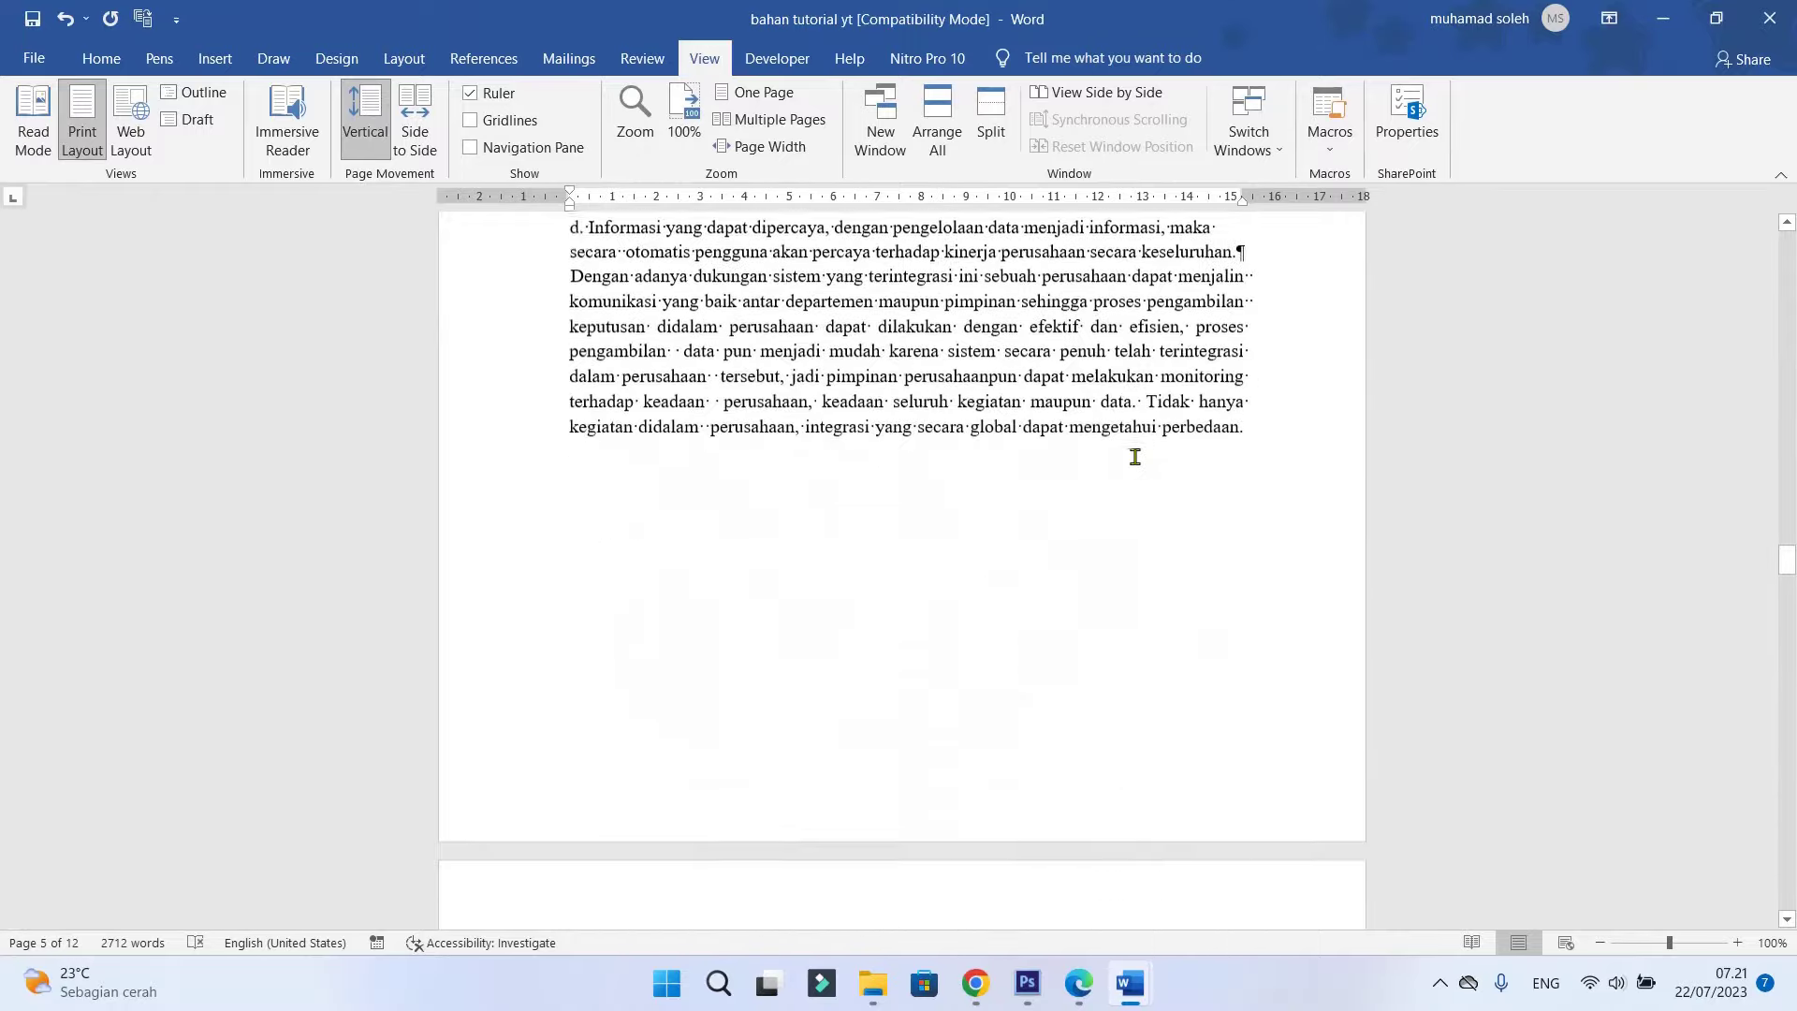
{"action": "scroll", "coordinate": [1135, 454], "scroll_direction": "down", "scroll_amount": 3}
{"action": "scroll", "coordinate": [1135, 445], "scroll_direction": "up", "scroll_amount": 3}
{"action": "scroll", "coordinate": [1104, 478], "scroll_direction": "down", "scroll_amount": 1}
{"action": "scroll", "coordinate": [964, 562], "scroll_direction": "down", "scroll_amount": 5}
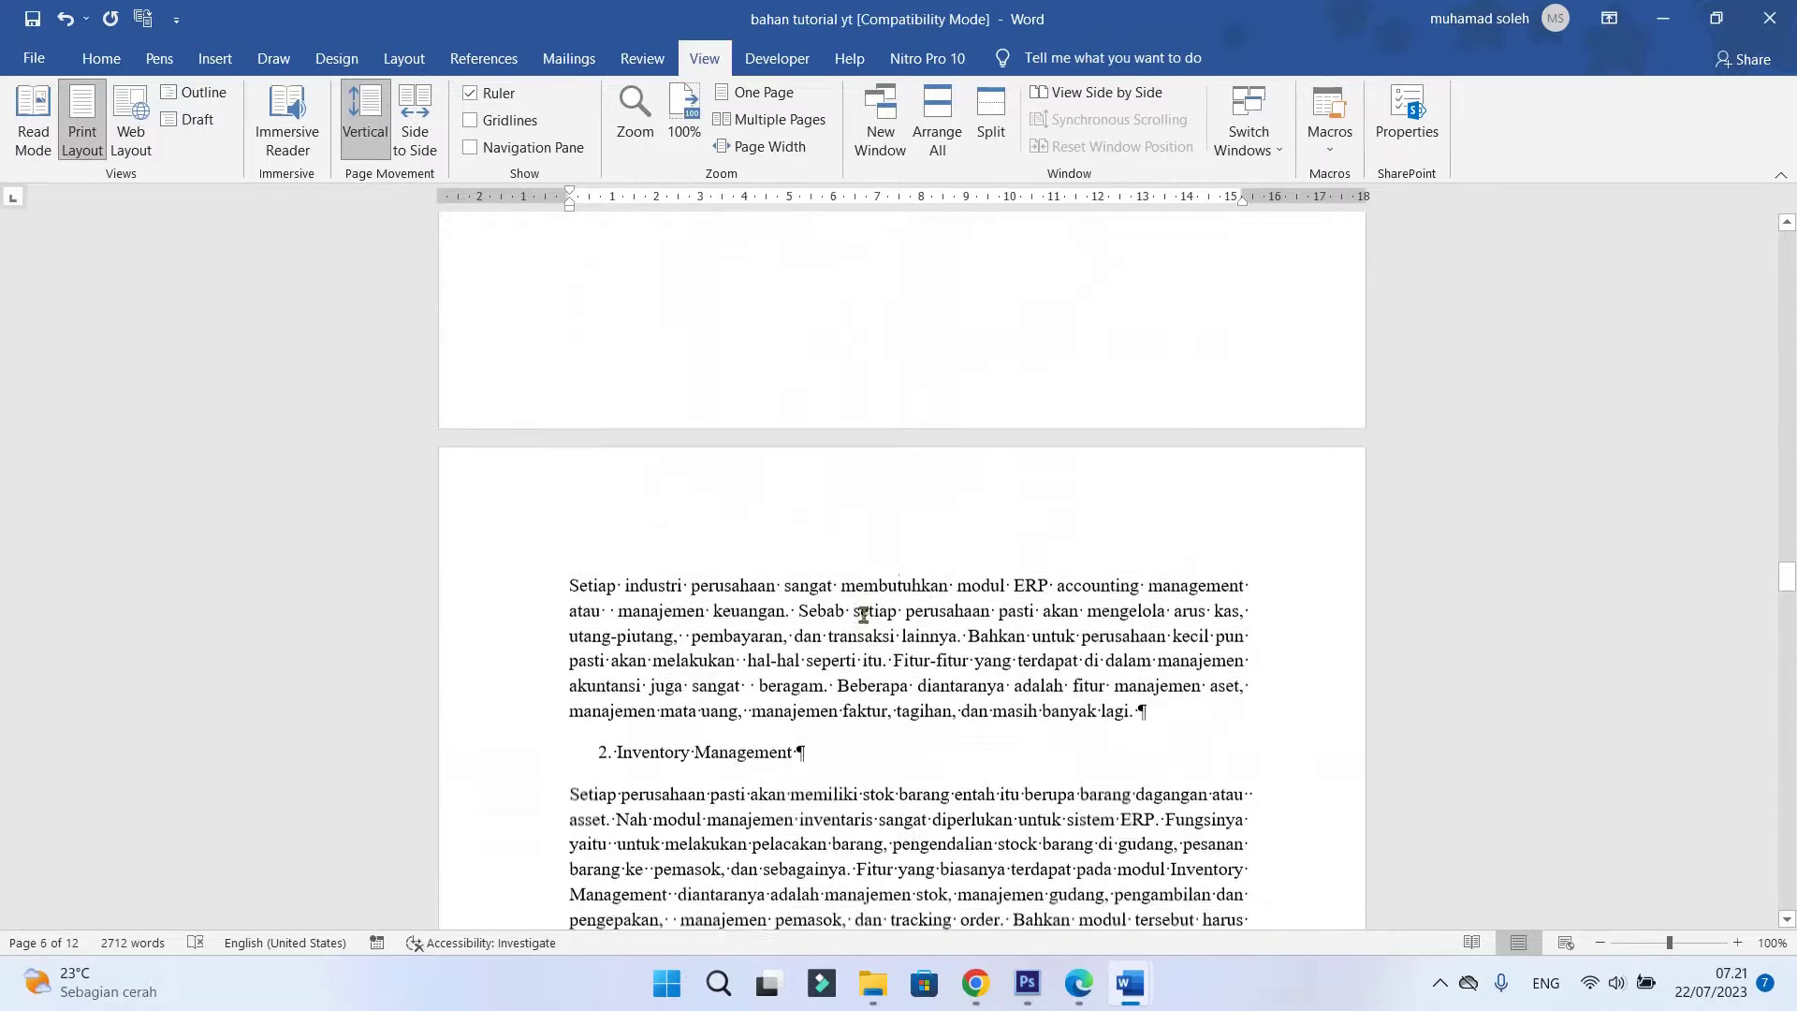
{"action": "scroll", "coordinate": [862, 615], "scroll_direction": "down", "scroll_amount": 1}
{"action": "scroll", "coordinate": [1207, 525], "scroll_direction": "up", "scroll_amount": 1}
{"action": "scroll", "coordinate": [1203, 497], "scroll_direction": "up", "scroll_amount": 4}
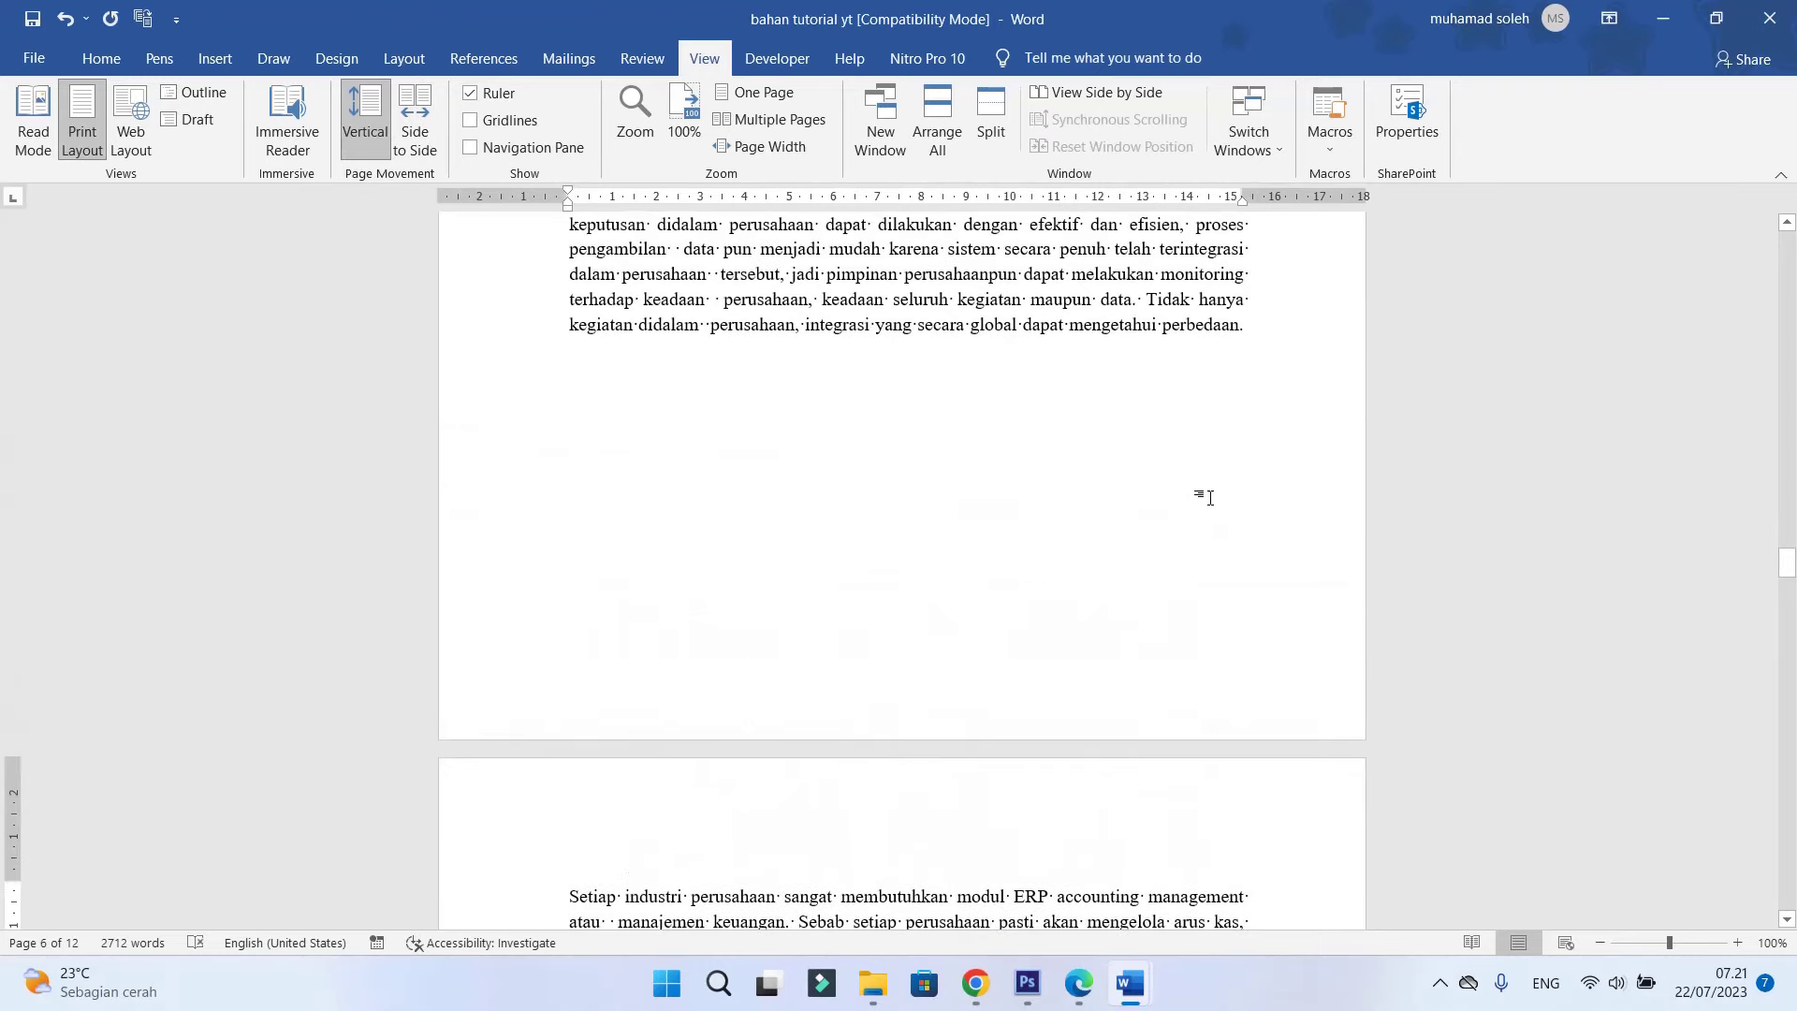
{"action": "scroll", "coordinate": [1204, 472], "scroll_direction": "up", "scroll_amount": 2}
{"action": "scroll", "coordinate": [1219, 493], "scroll_direction": "down", "scroll_amount": 4}
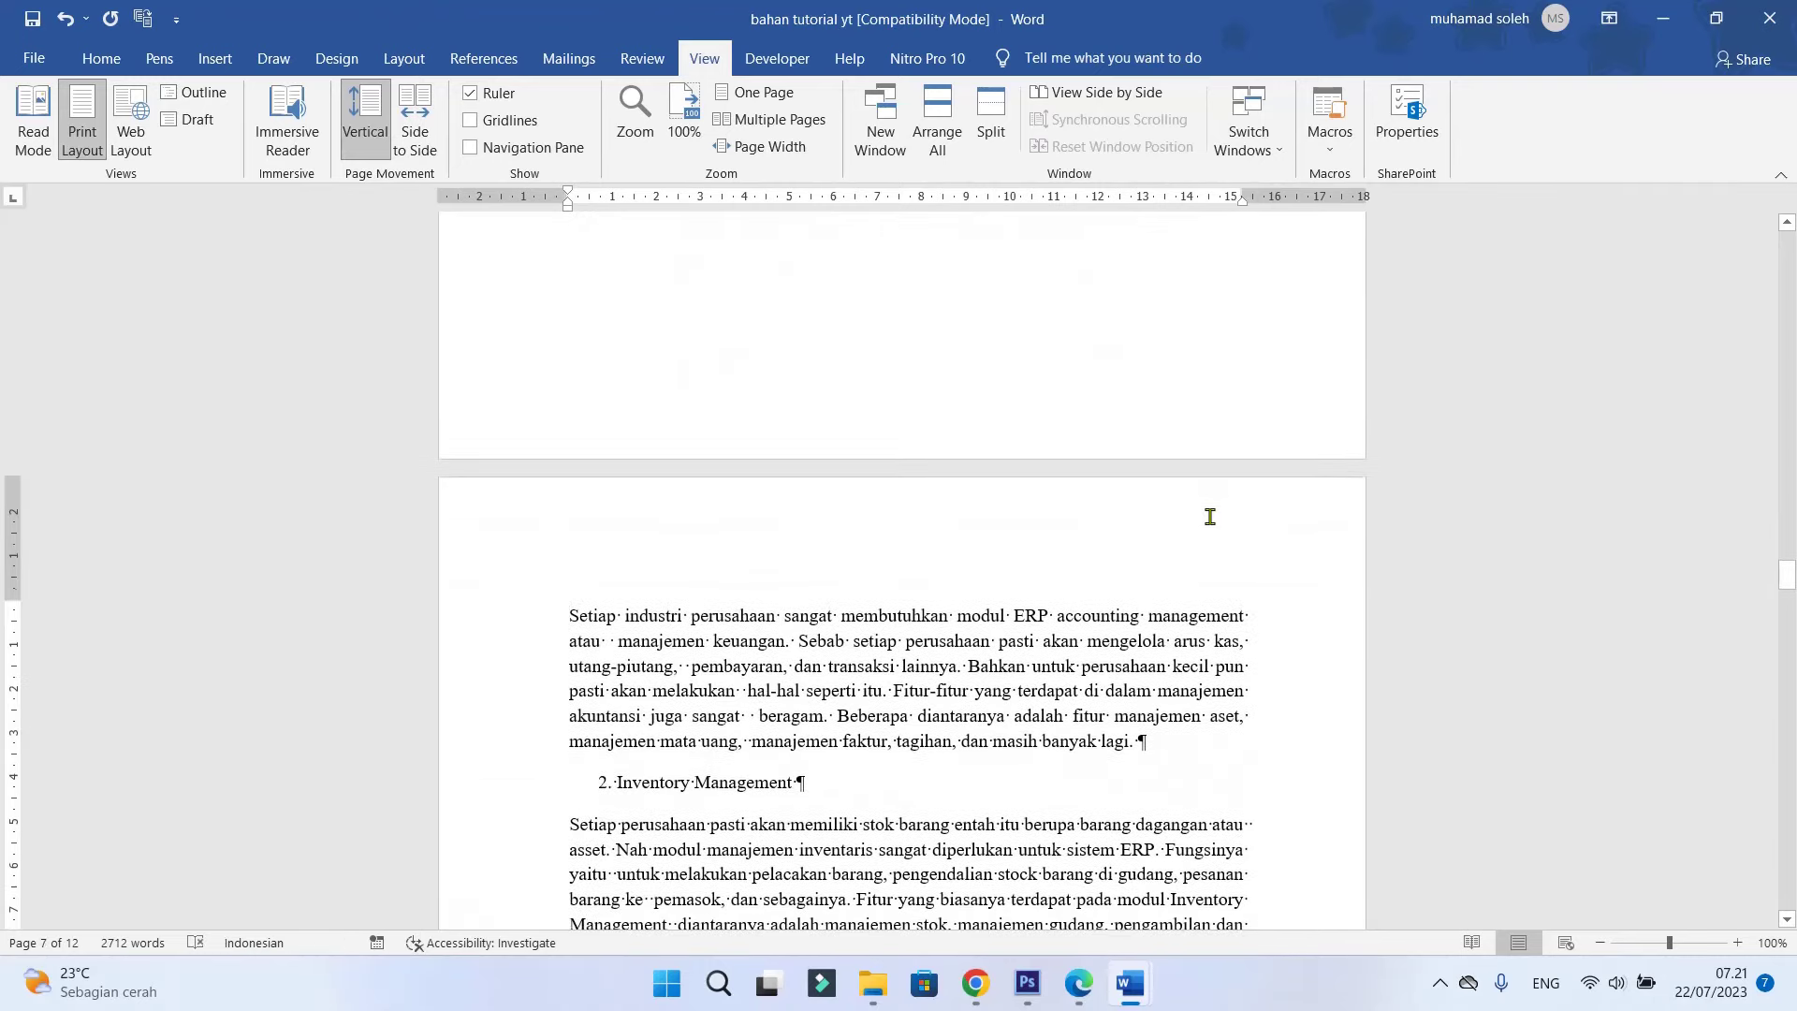
{"action": "key", "text": "BackSpace"}
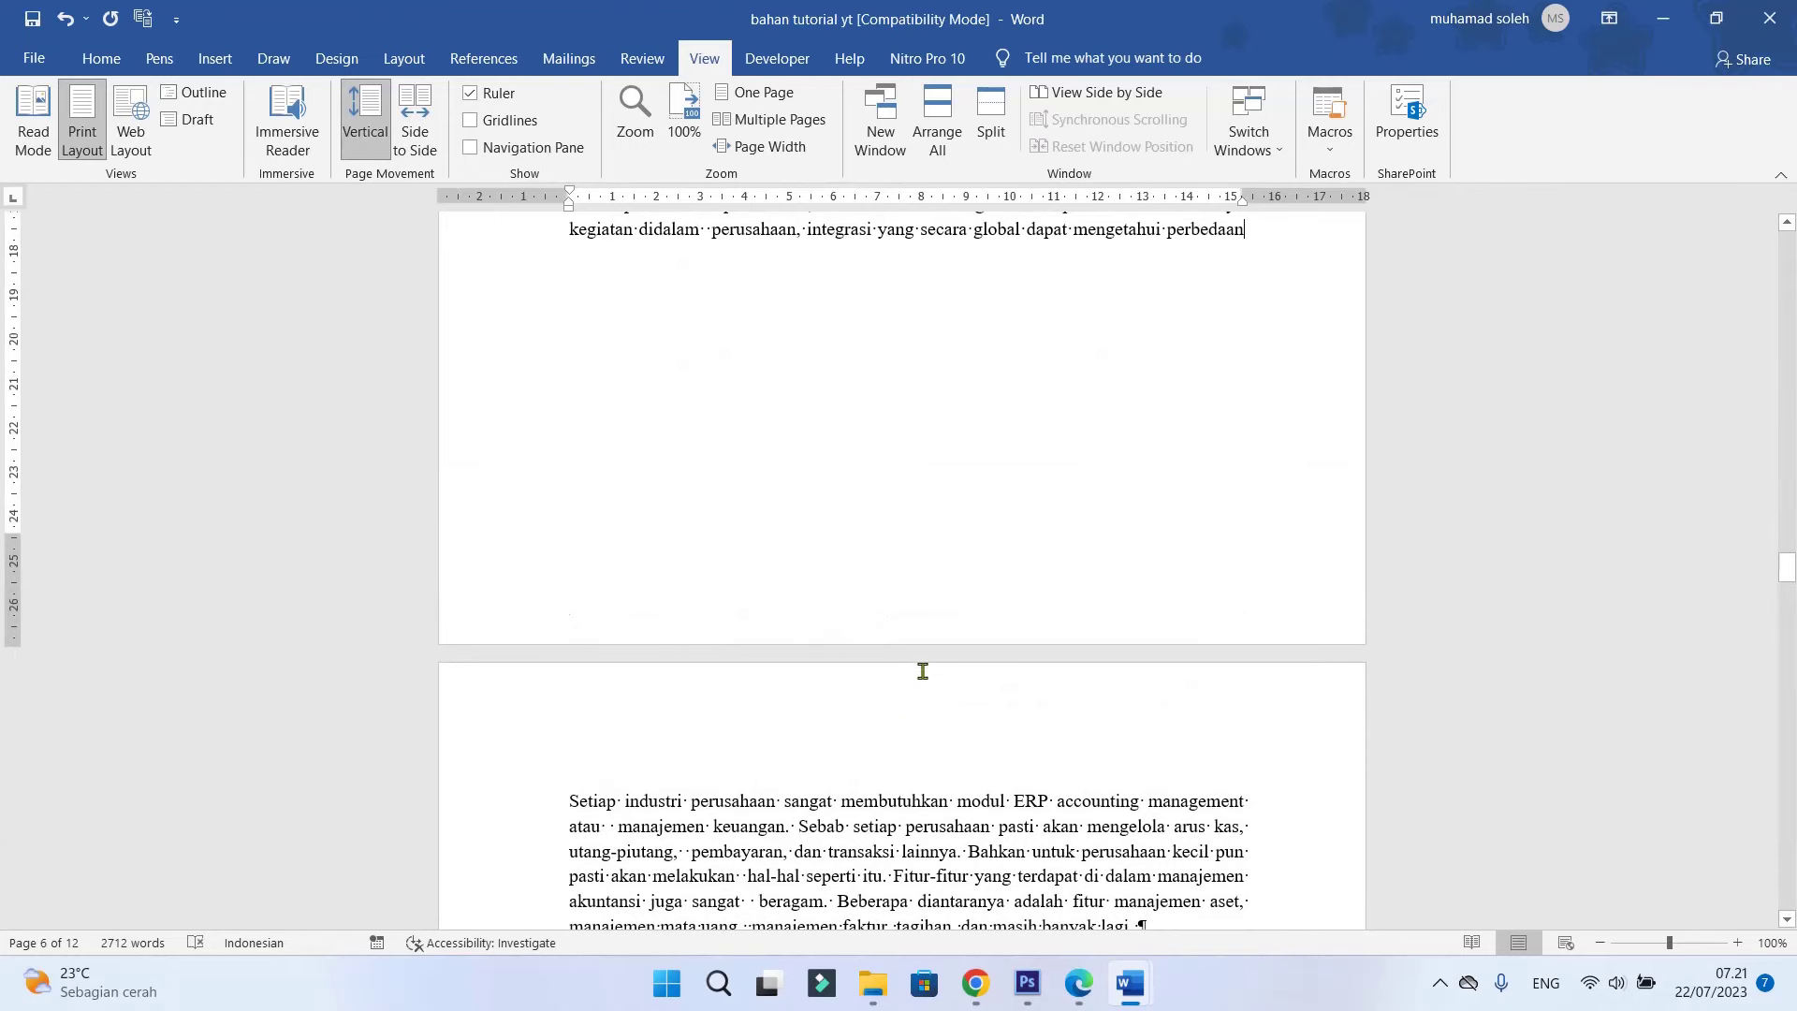
In Draft view, delete the Section Break (Next Page) after 'perbedaan'
{"action": "left_click", "coordinate": [190, 119]}
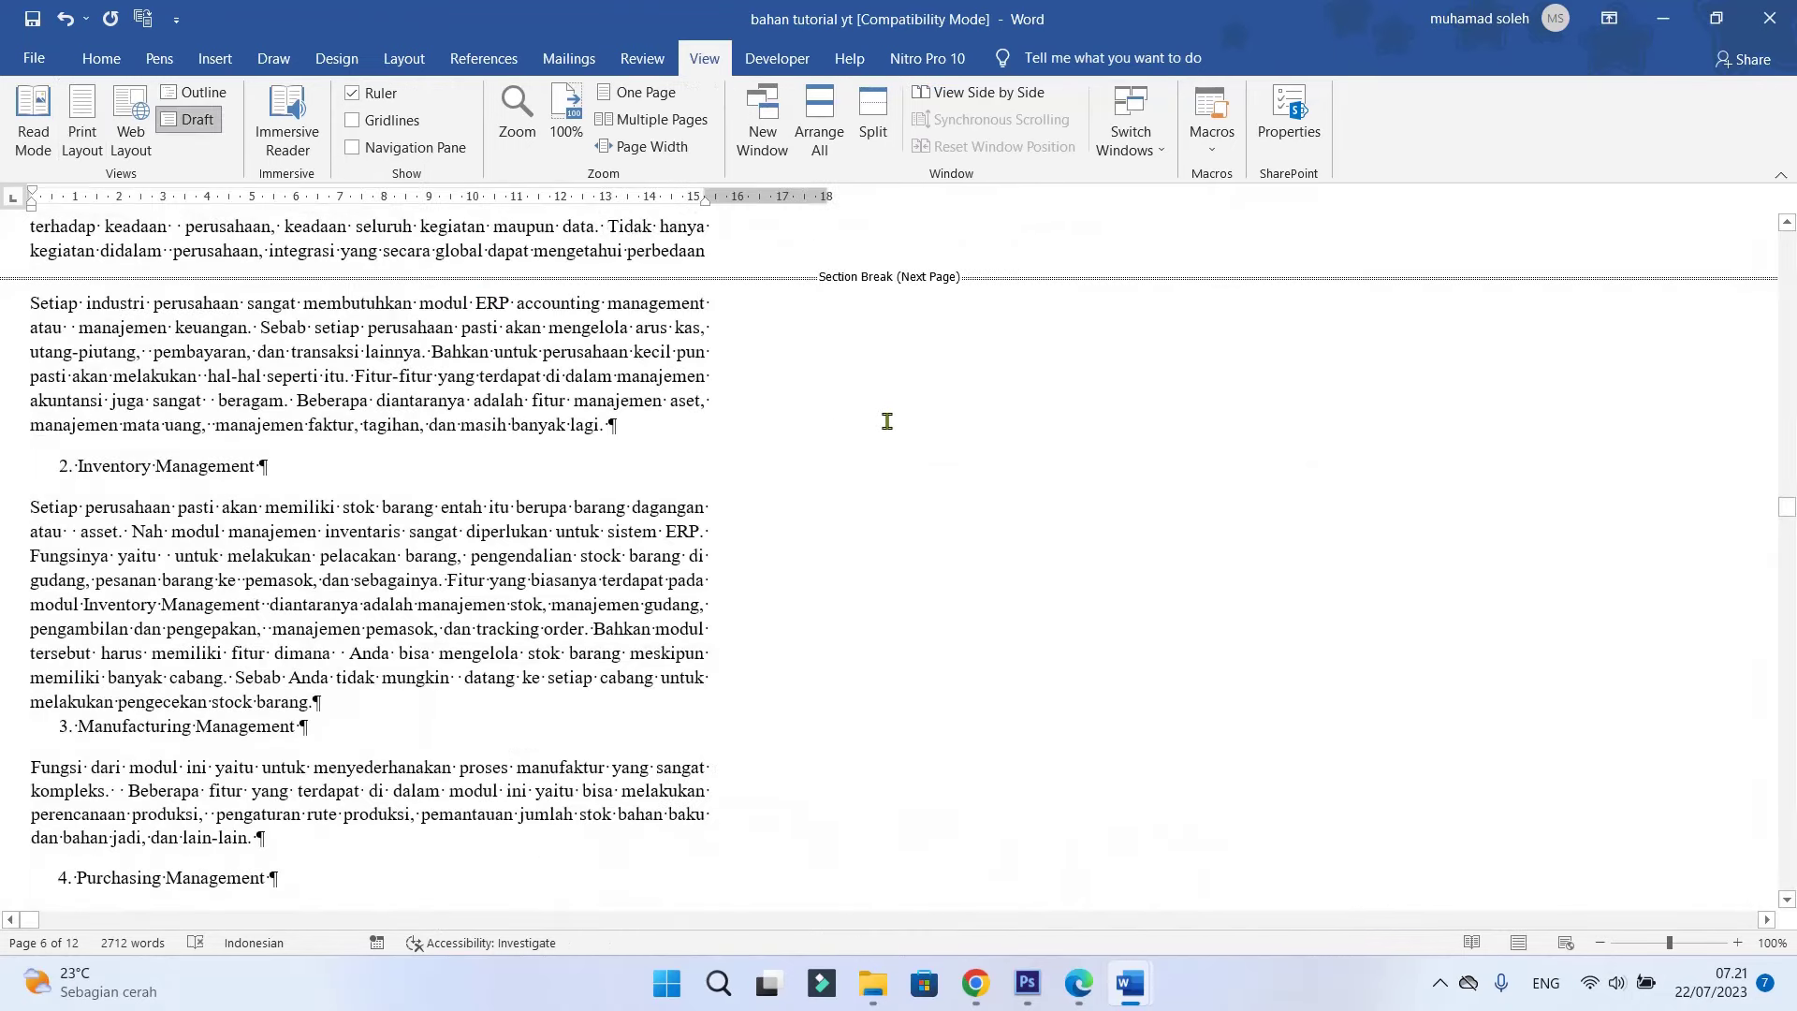
{"action": "left_click", "coordinate": [496, 276]}
{"action": "key", "text": "Delete"}
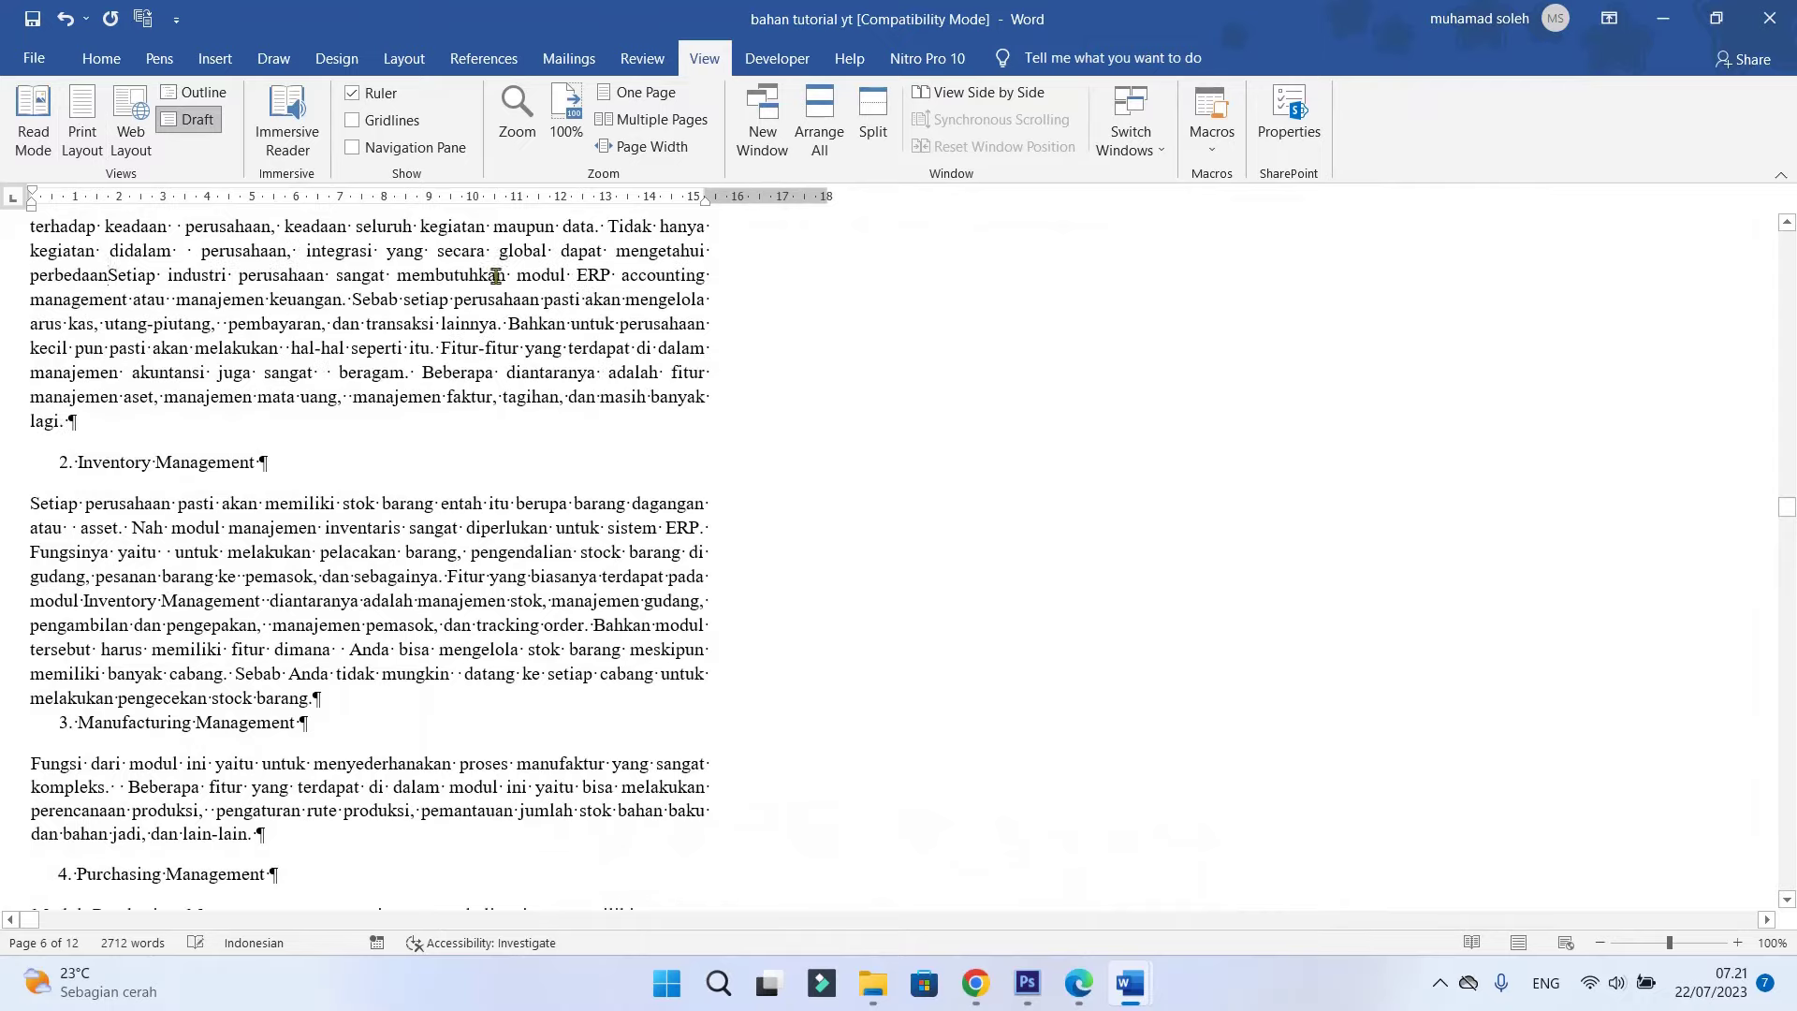
Switch back to Print Layout and scroll through to confirm 'Setiap industri…' now follows directly
{"action": "left_click", "coordinate": [82, 122]}
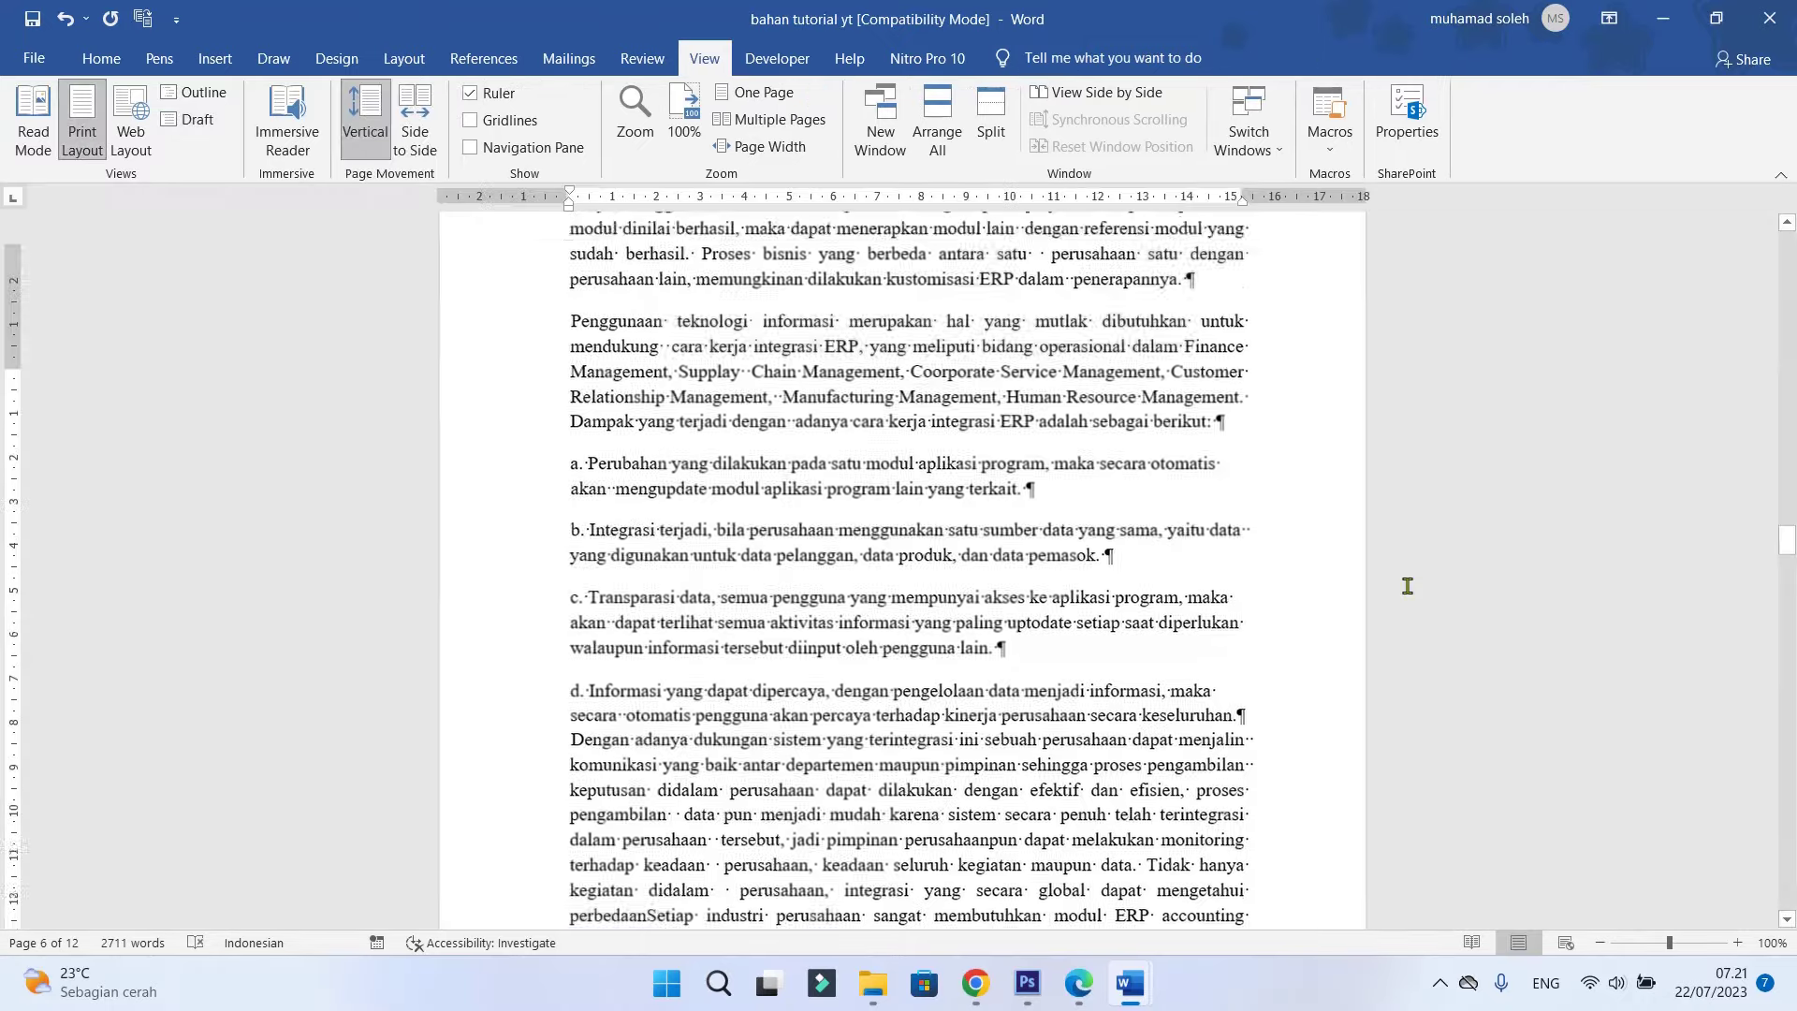
{"action": "scroll", "coordinate": [1172, 587], "scroll_direction": "up", "scroll_amount": 3}
{"action": "scroll", "coordinate": [1173, 587], "scroll_direction": "up", "scroll_amount": 3}
{"action": "scroll", "coordinate": [1172, 586], "scroll_direction": "down", "scroll_amount": 3}
{"action": "scroll", "coordinate": [1173, 586], "scroll_direction": "down", "scroll_amount": 5}
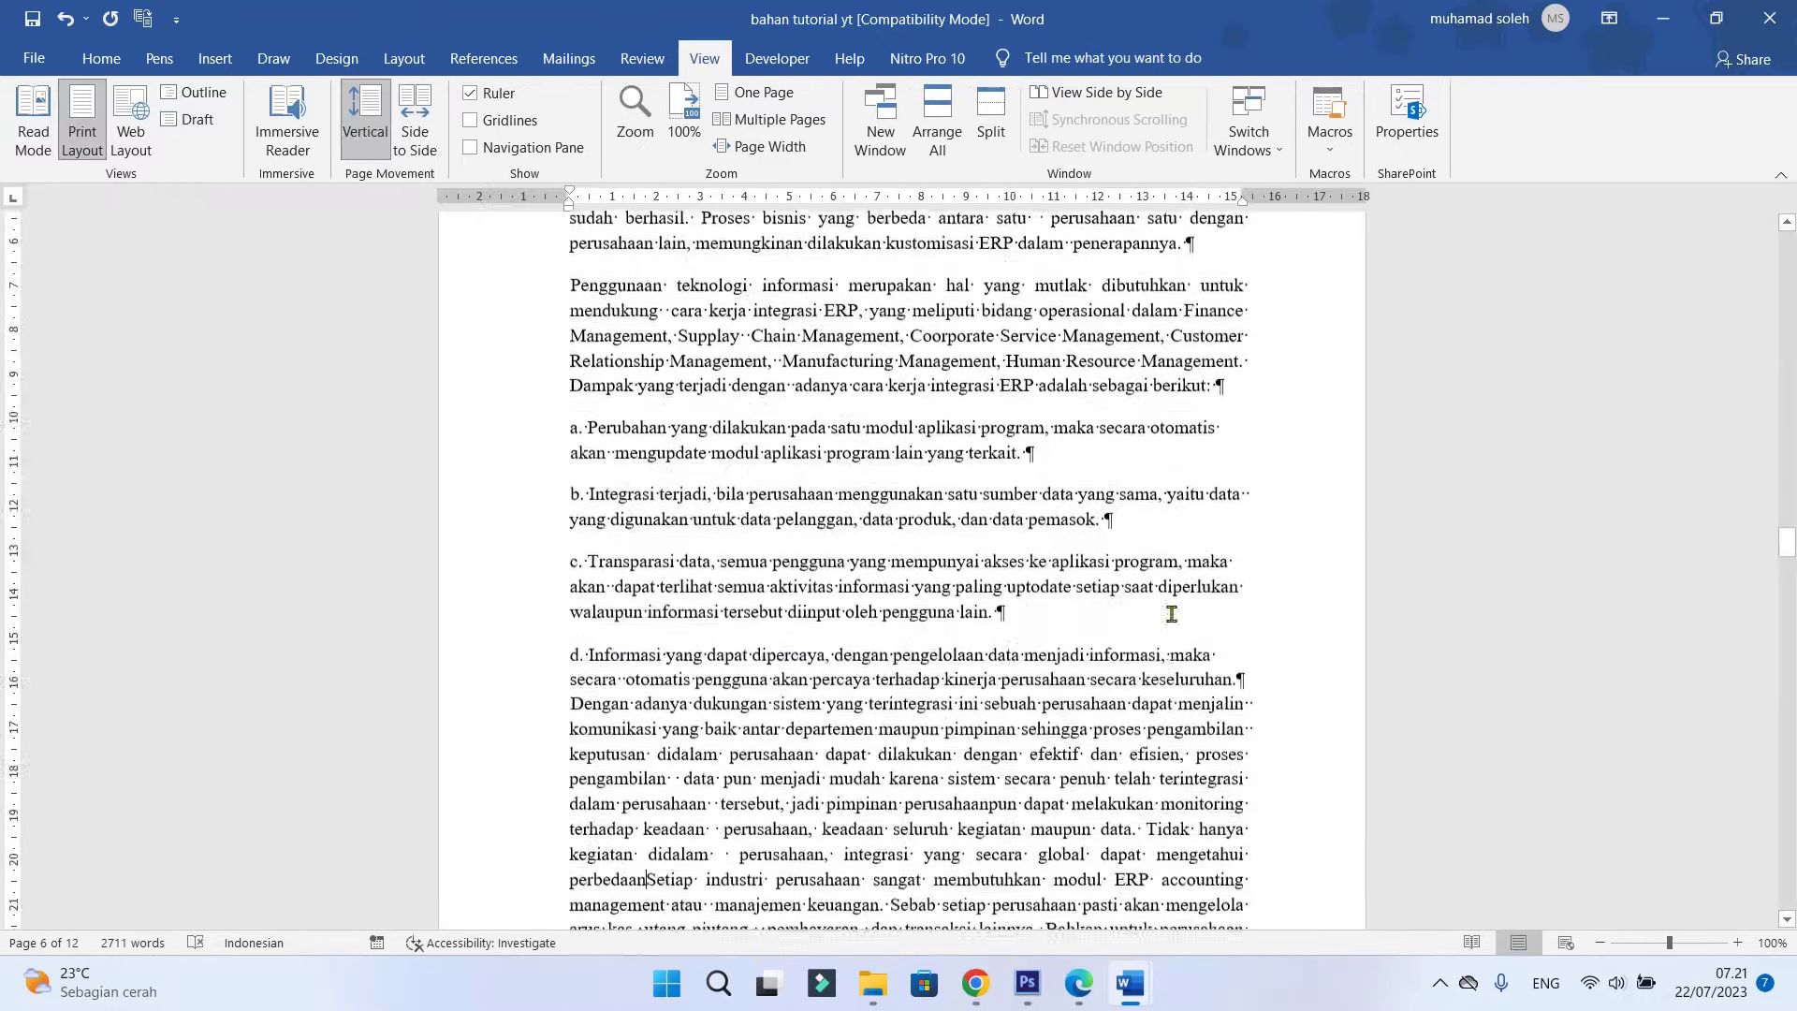
{"action": "scroll", "coordinate": [1172, 599], "scroll_direction": "down", "scroll_amount": 3}
{"action": "scroll", "coordinate": [1173, 609], "scroll_direction": "down", "scroll_amount": 2}
{"action": "scroll", "coordinate": [1173, 610], "scroll_direction": "down", "scroll_amount": 2}
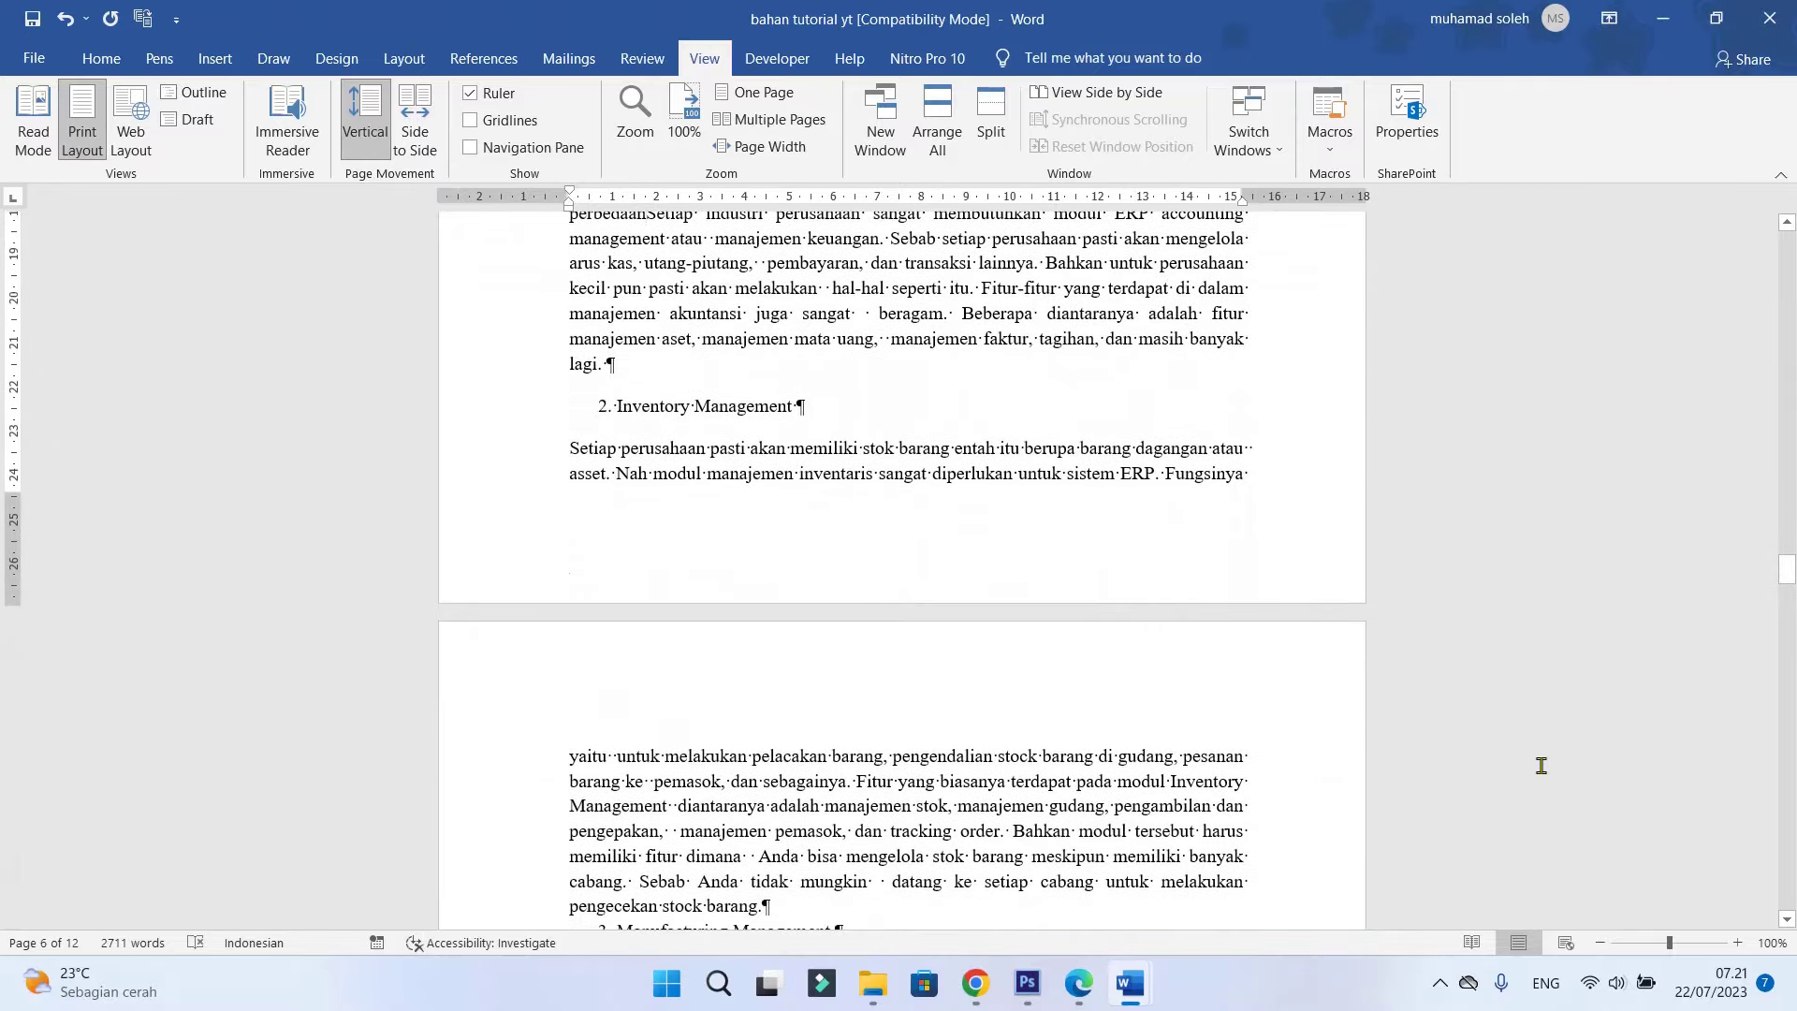
{"action": "left_click", "coordinate": [1439, 985]}
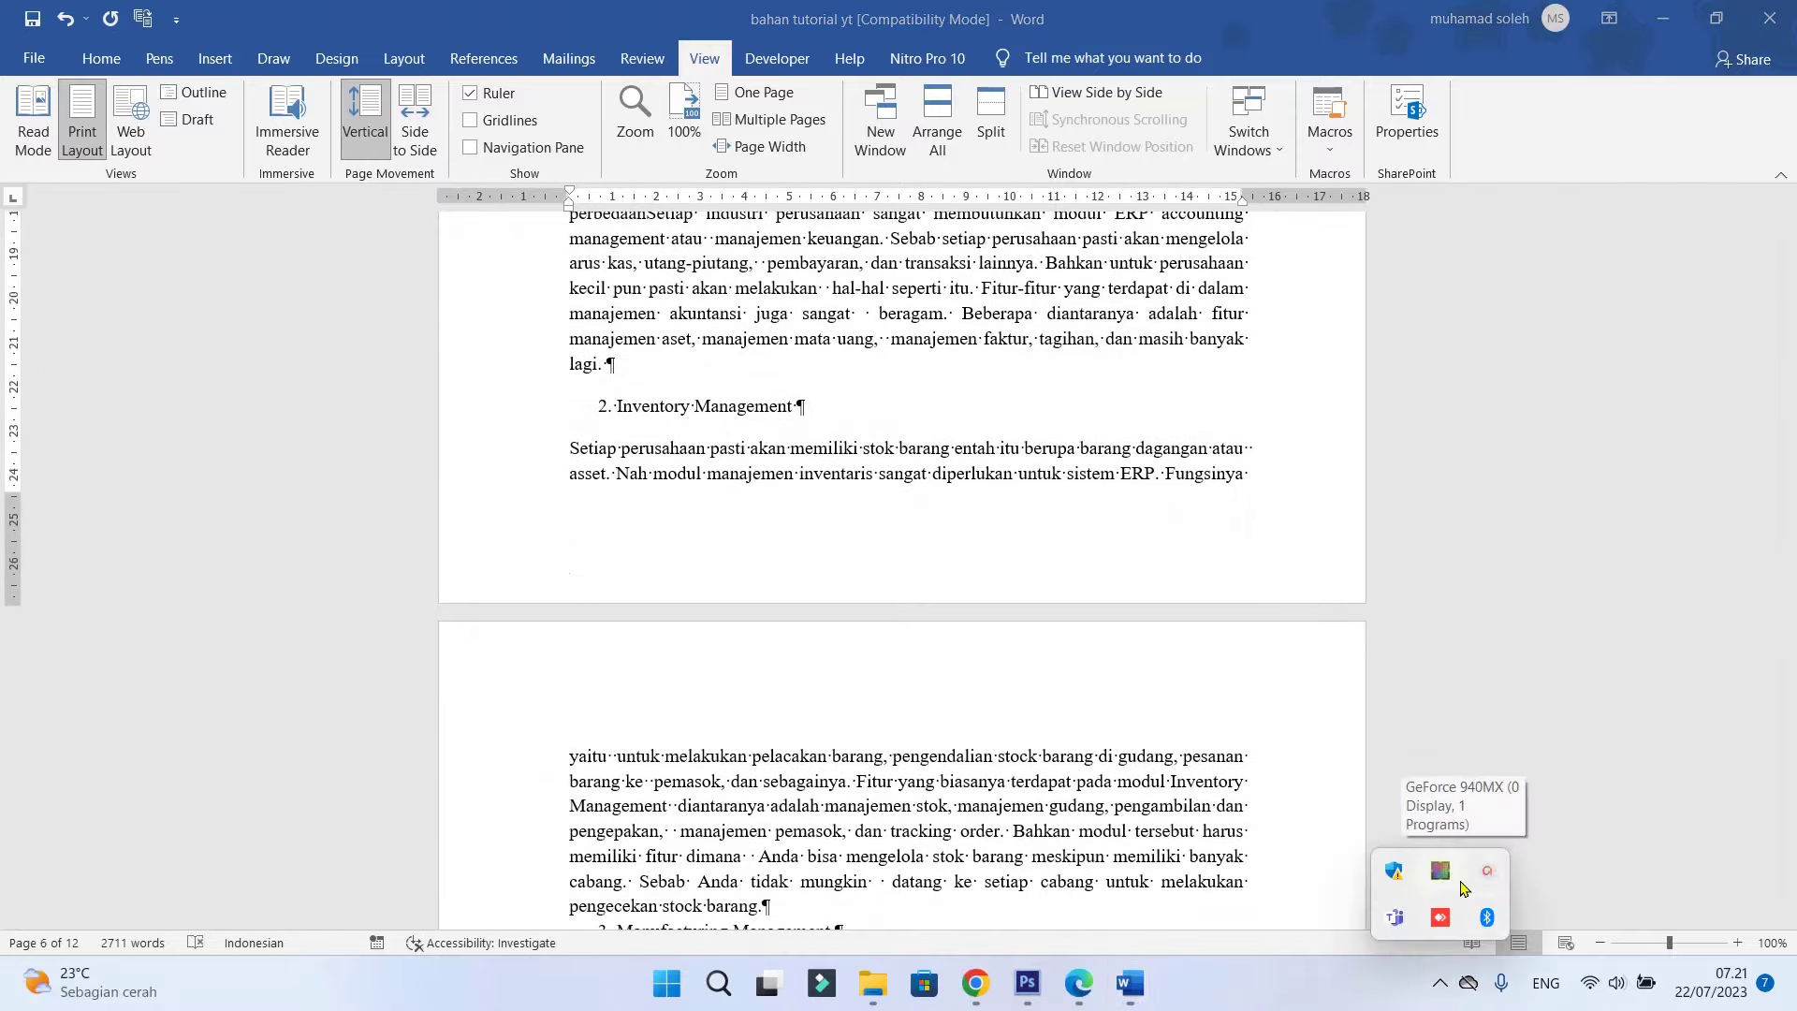
{"action": "left_click", "coordinate": [1488, 879]}
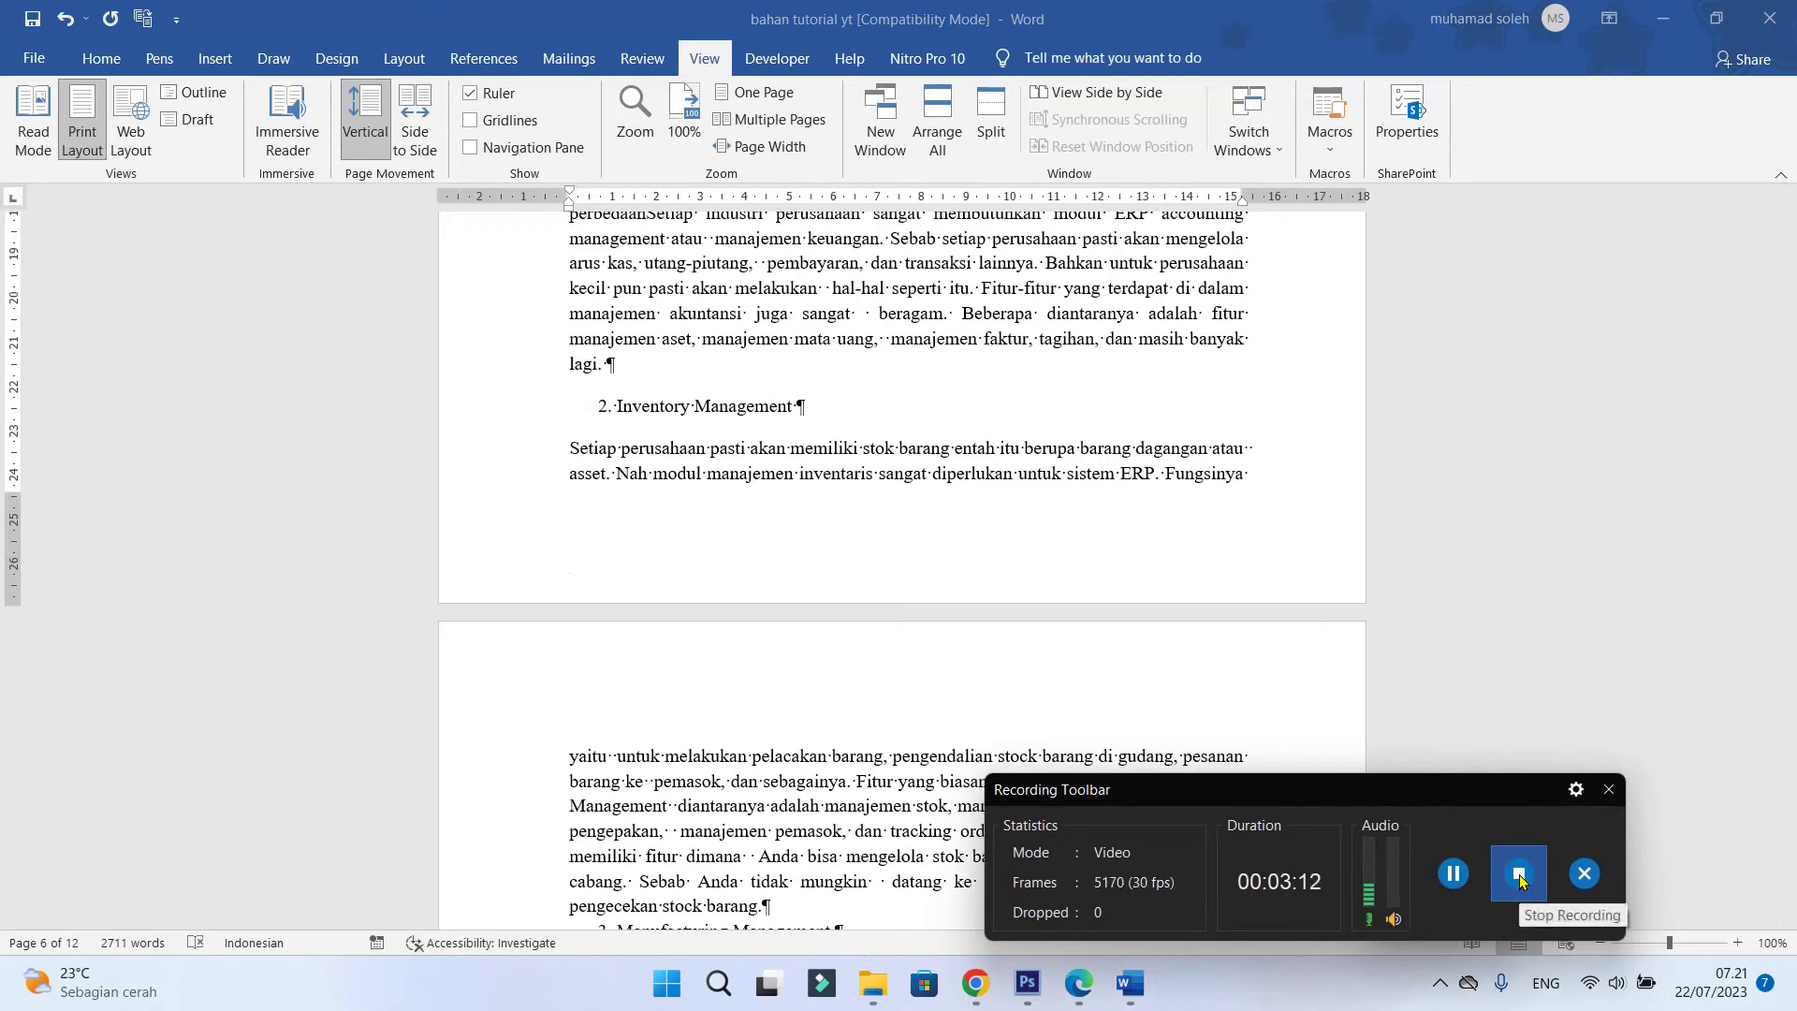